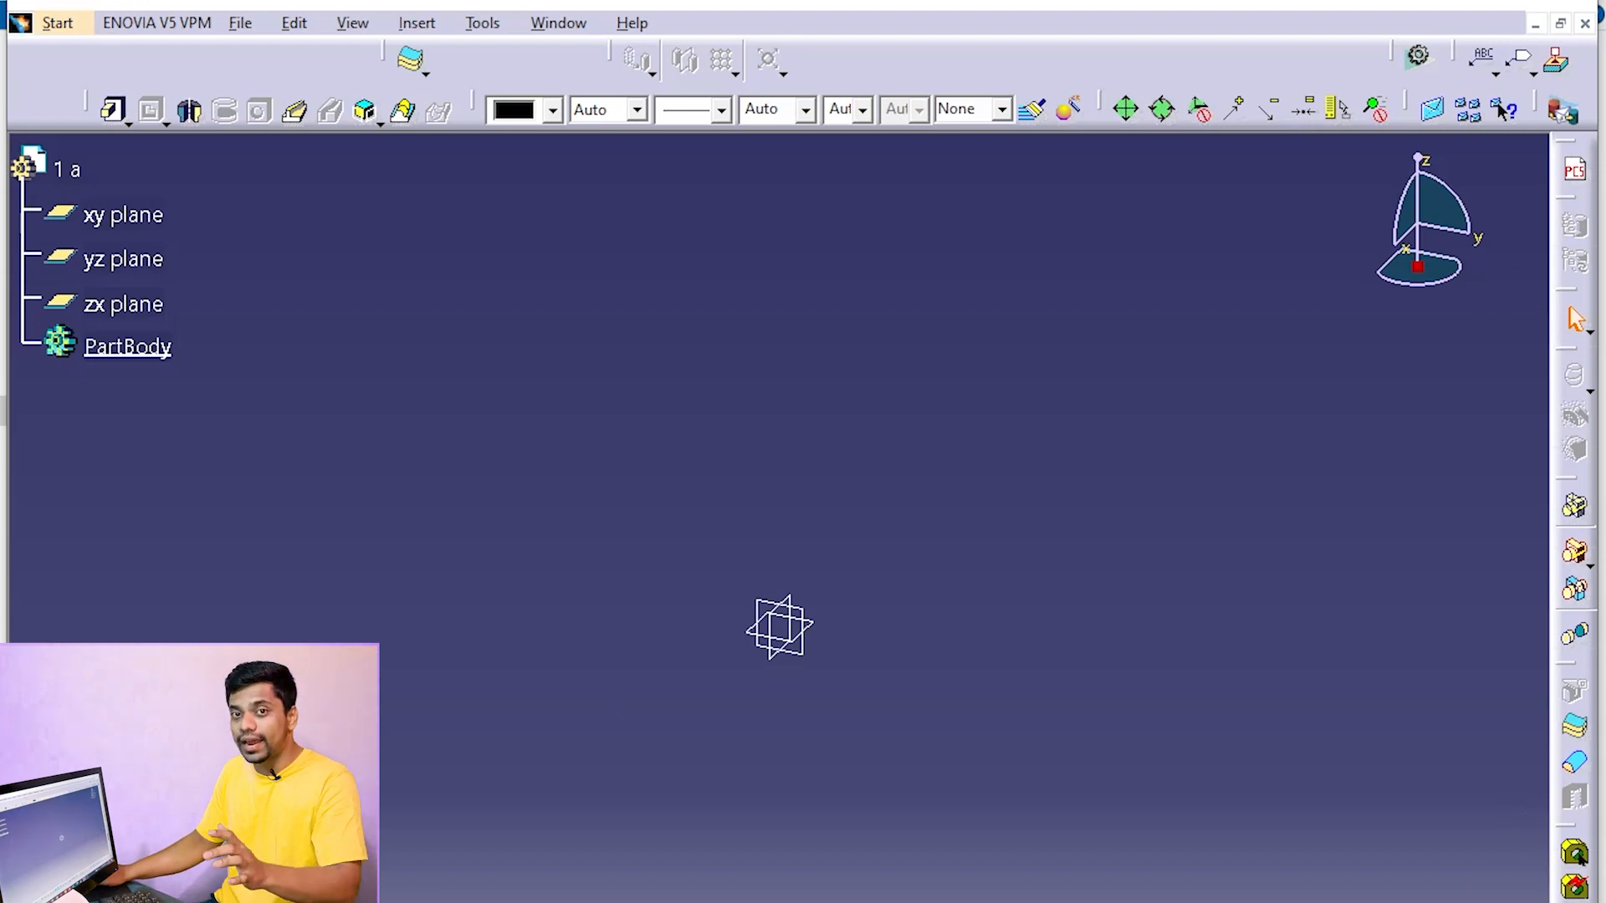
# Display the Sketcher, Sketch-Based Features (Compact) and Constraints toolbars in the part workspace
pyautogui.rightClick(1557, 696)
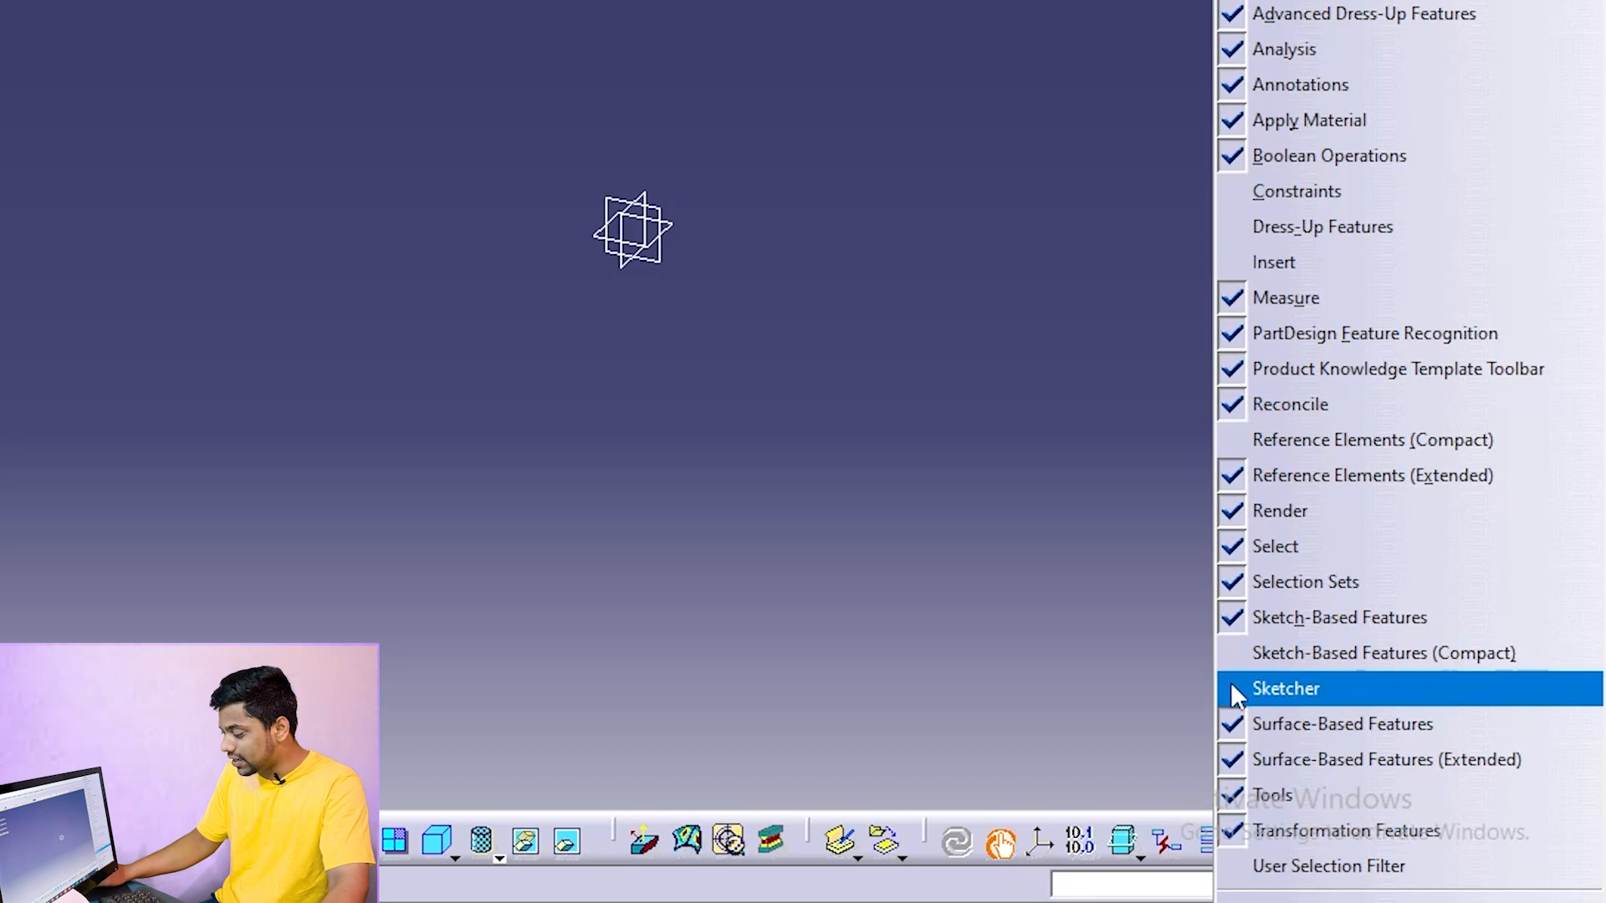
pyautogui.click(1235, 682)
pyautogui.rightClick(1556, 694)
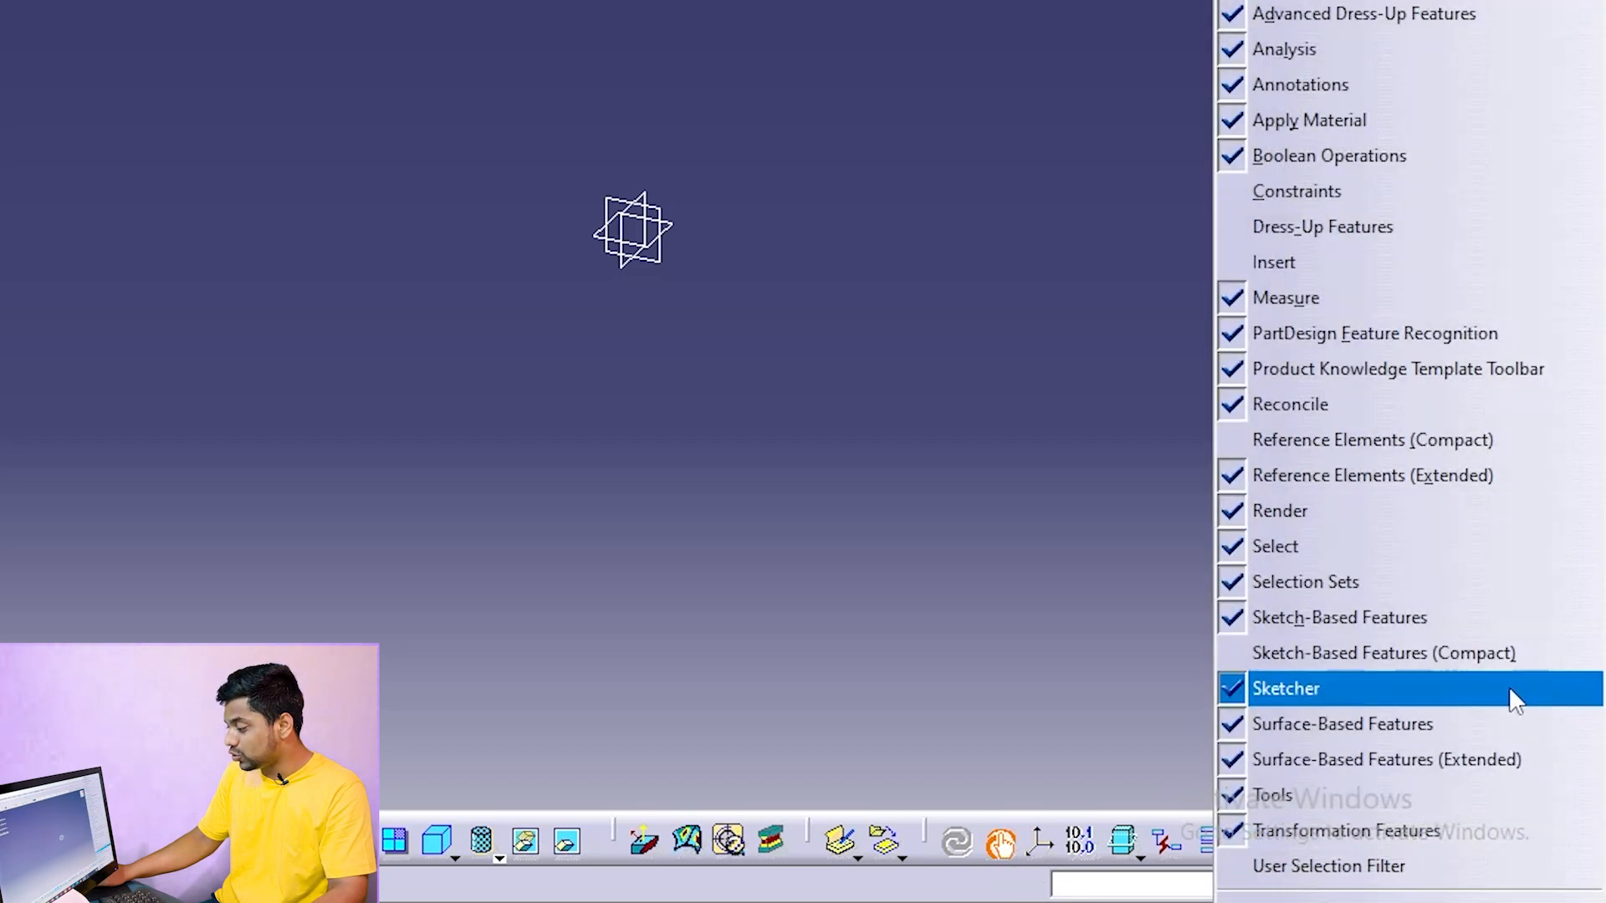
pyautogui.click(1237, 653)
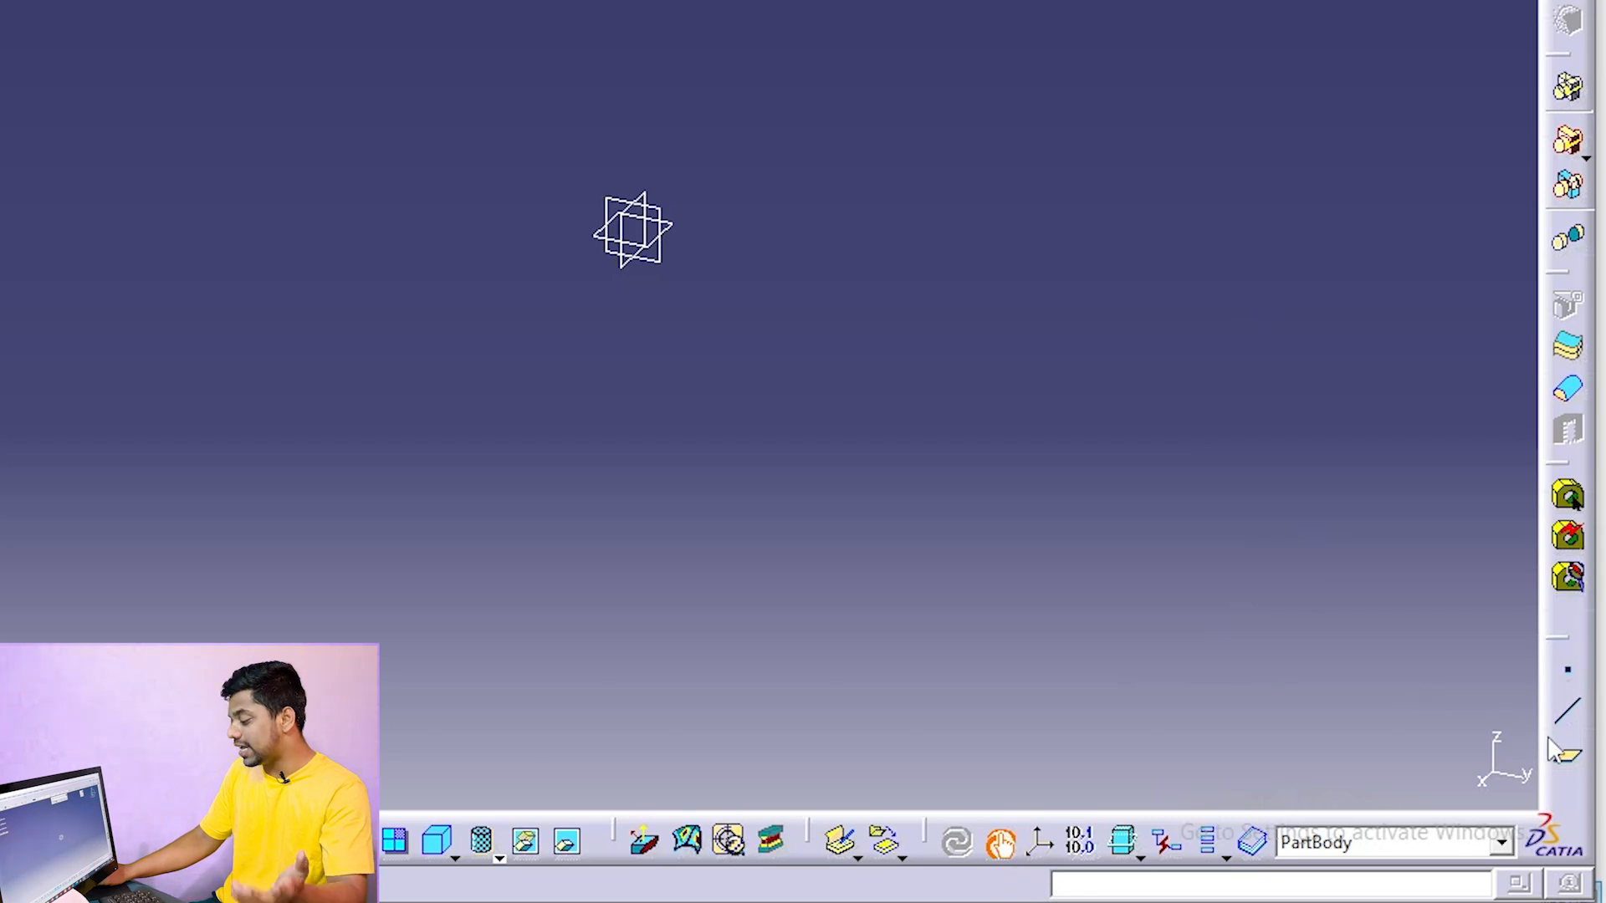
pyautogui.rightClick(1561, 707)
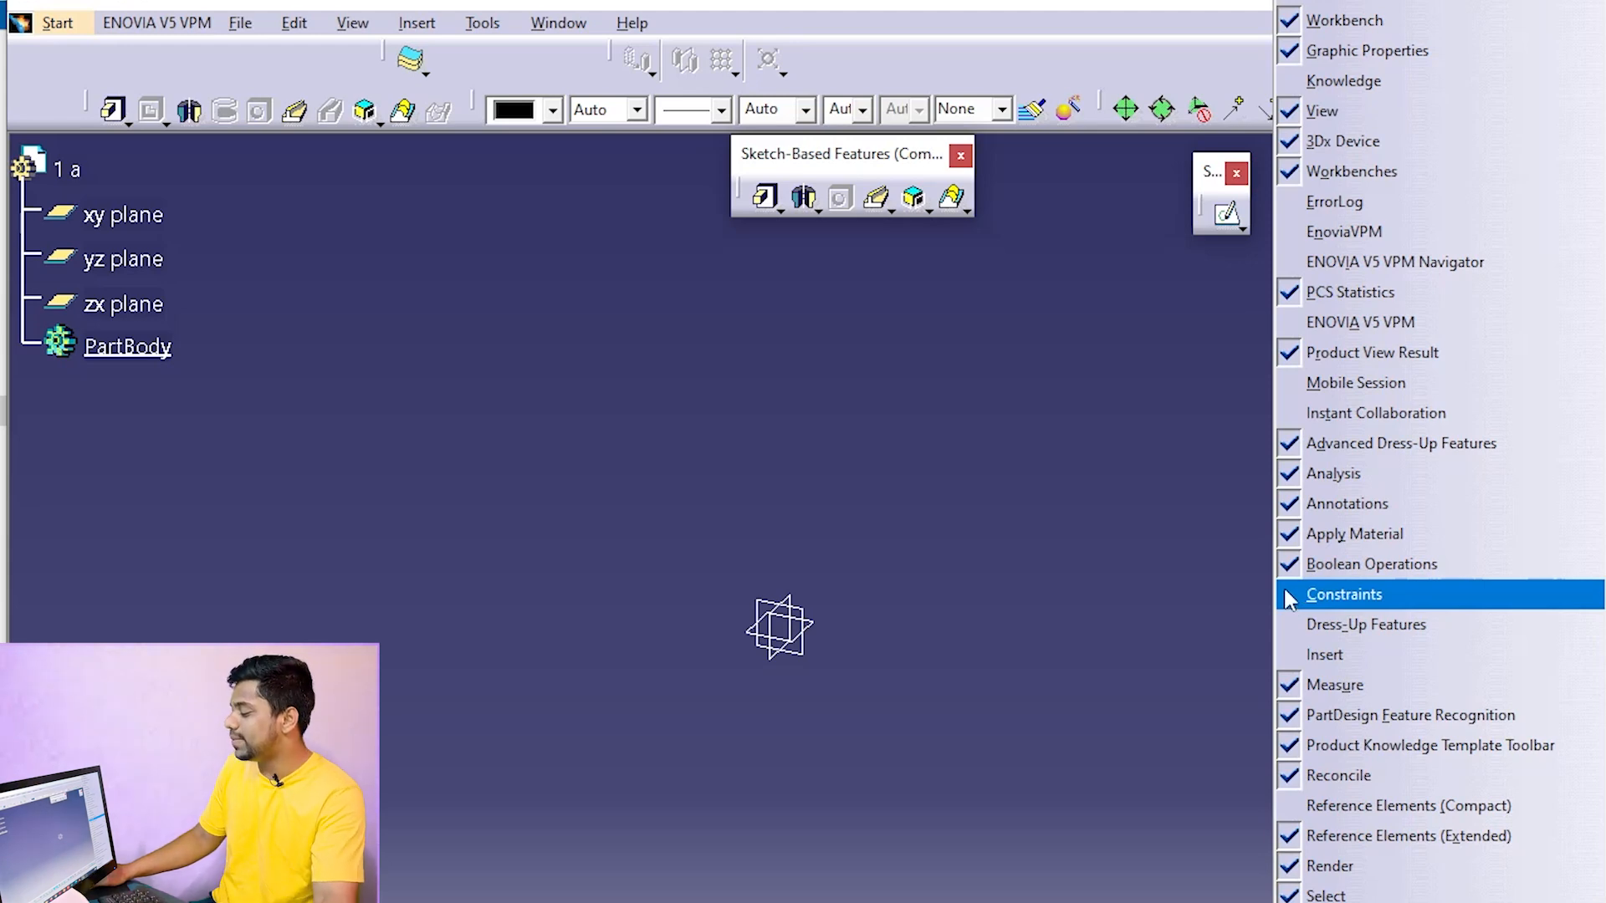
pyautogui.click(1289, 599)
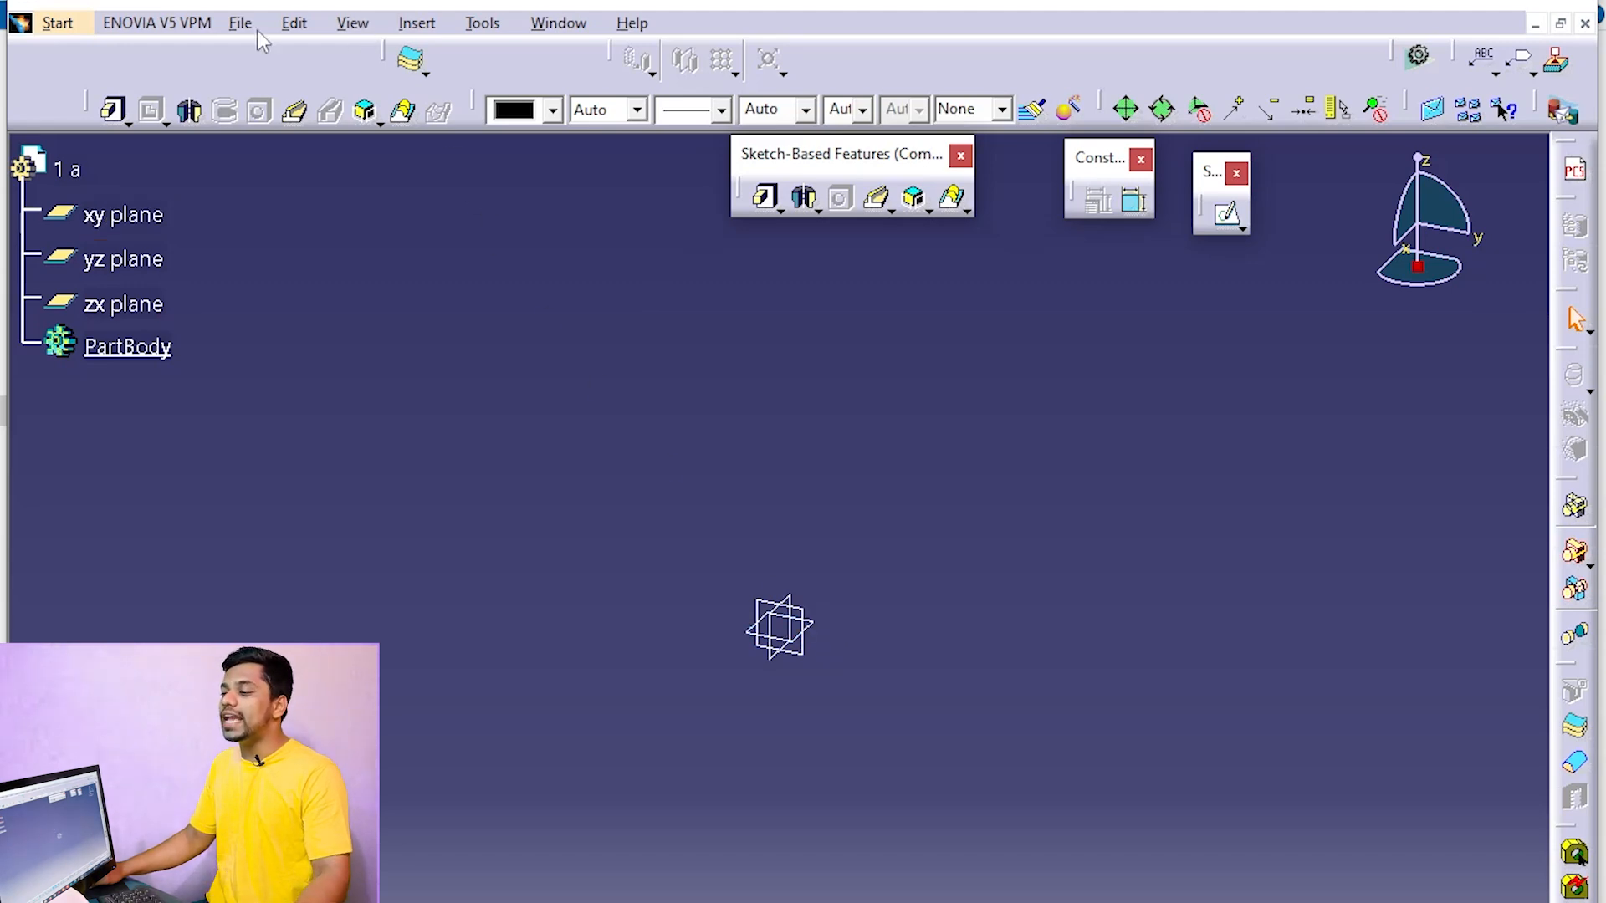
# Start a new sketch on the xy plane
pyautogui.click(126, 214)
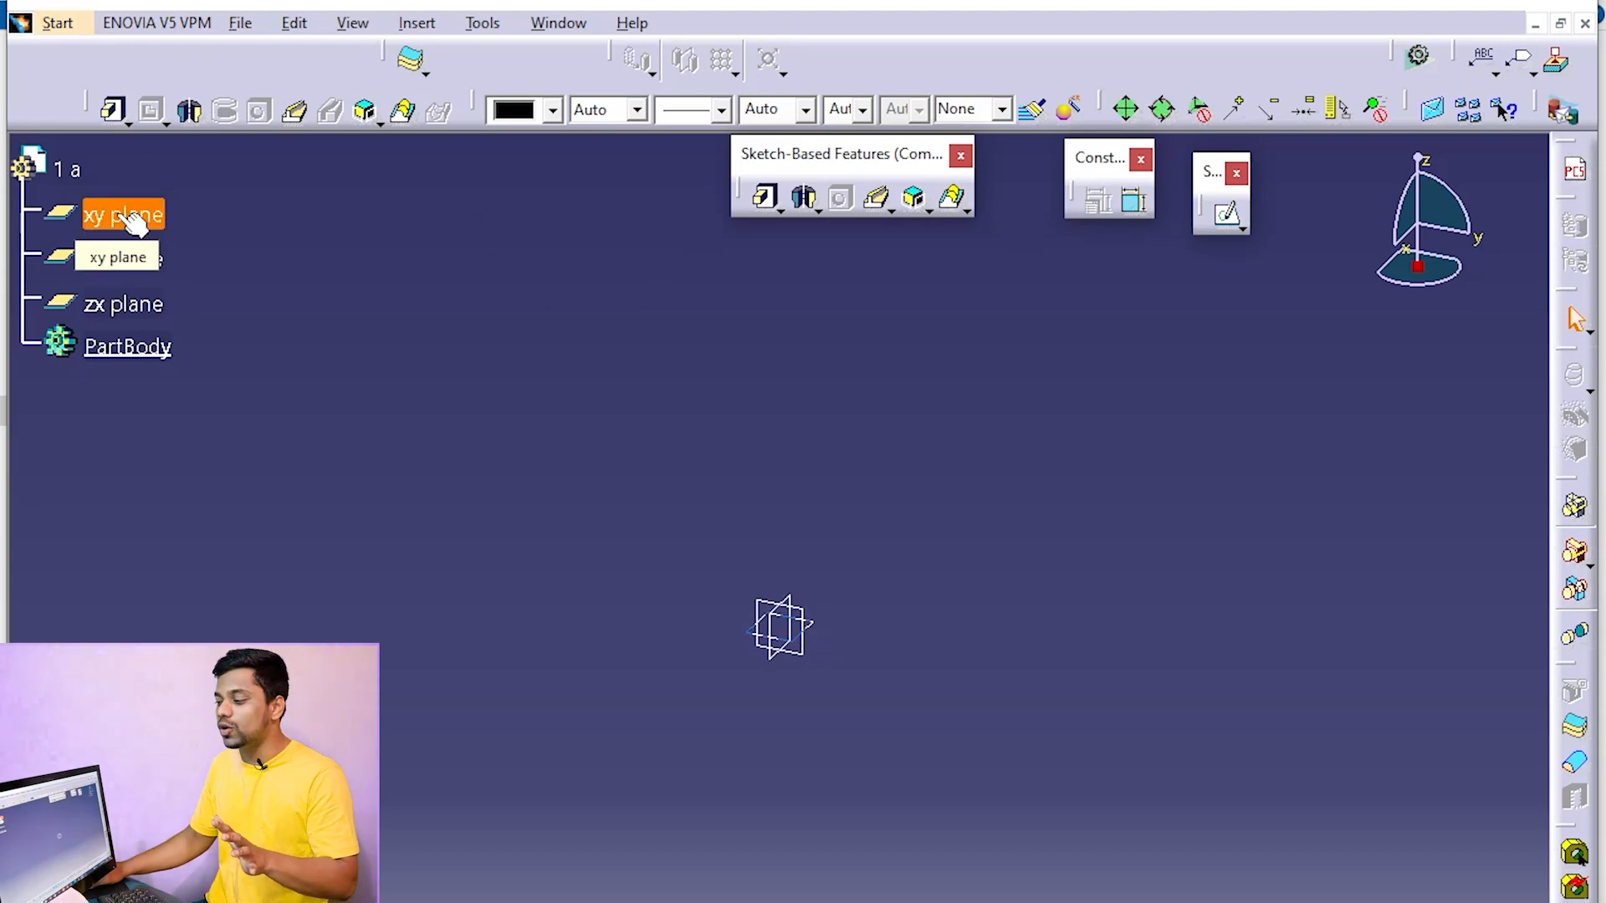
pyautogui.click(824, 629)
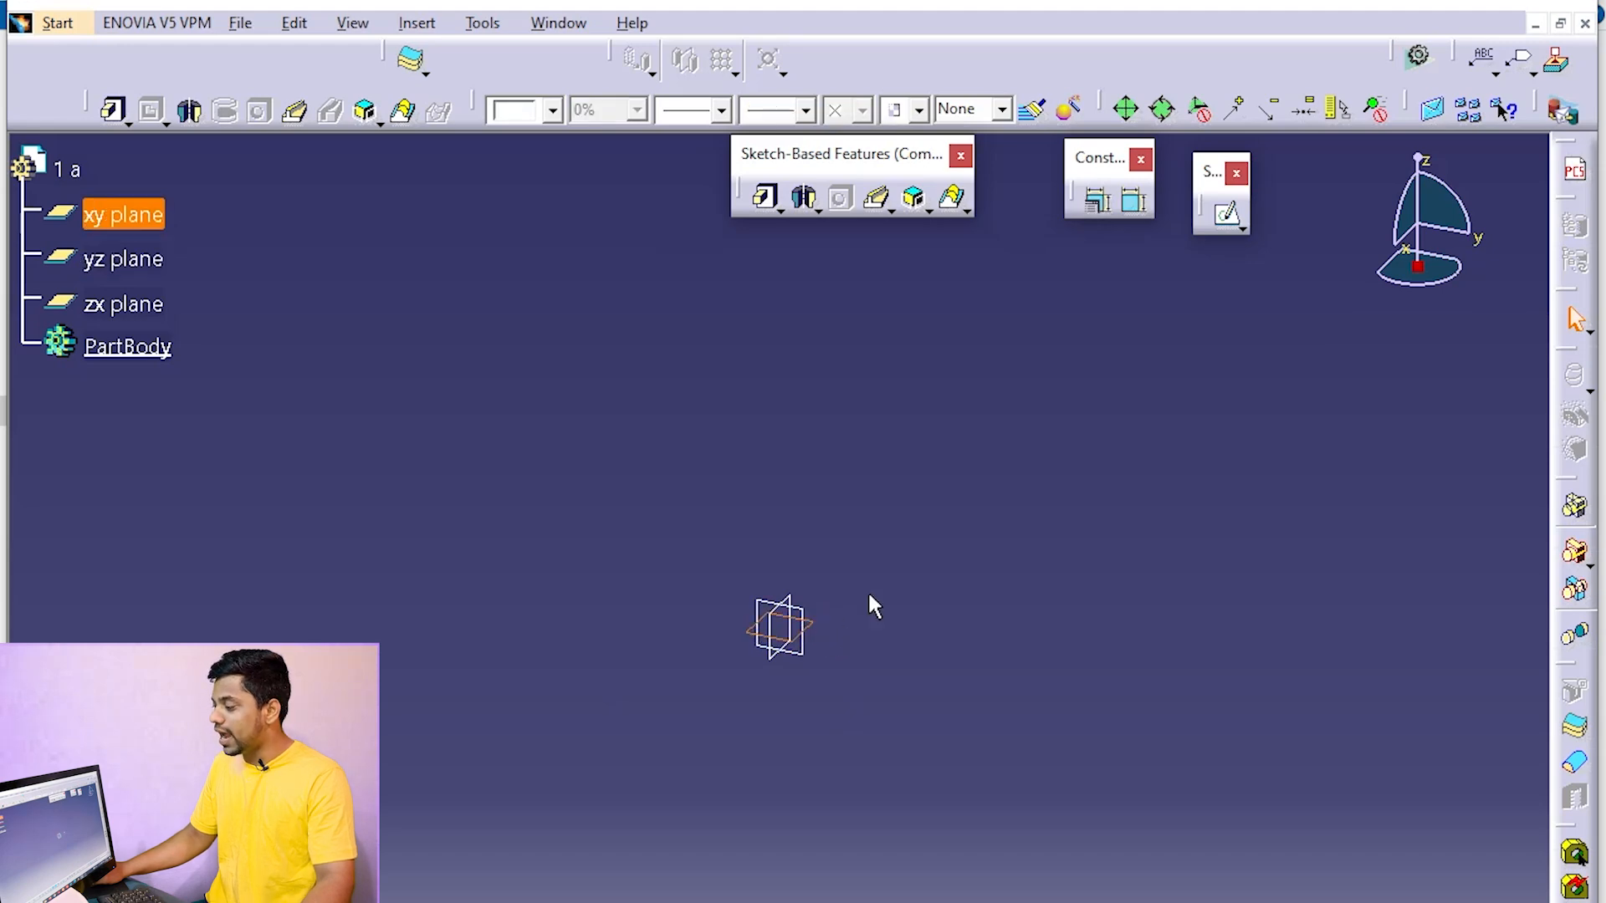
pyautogui.click(1226, 214)
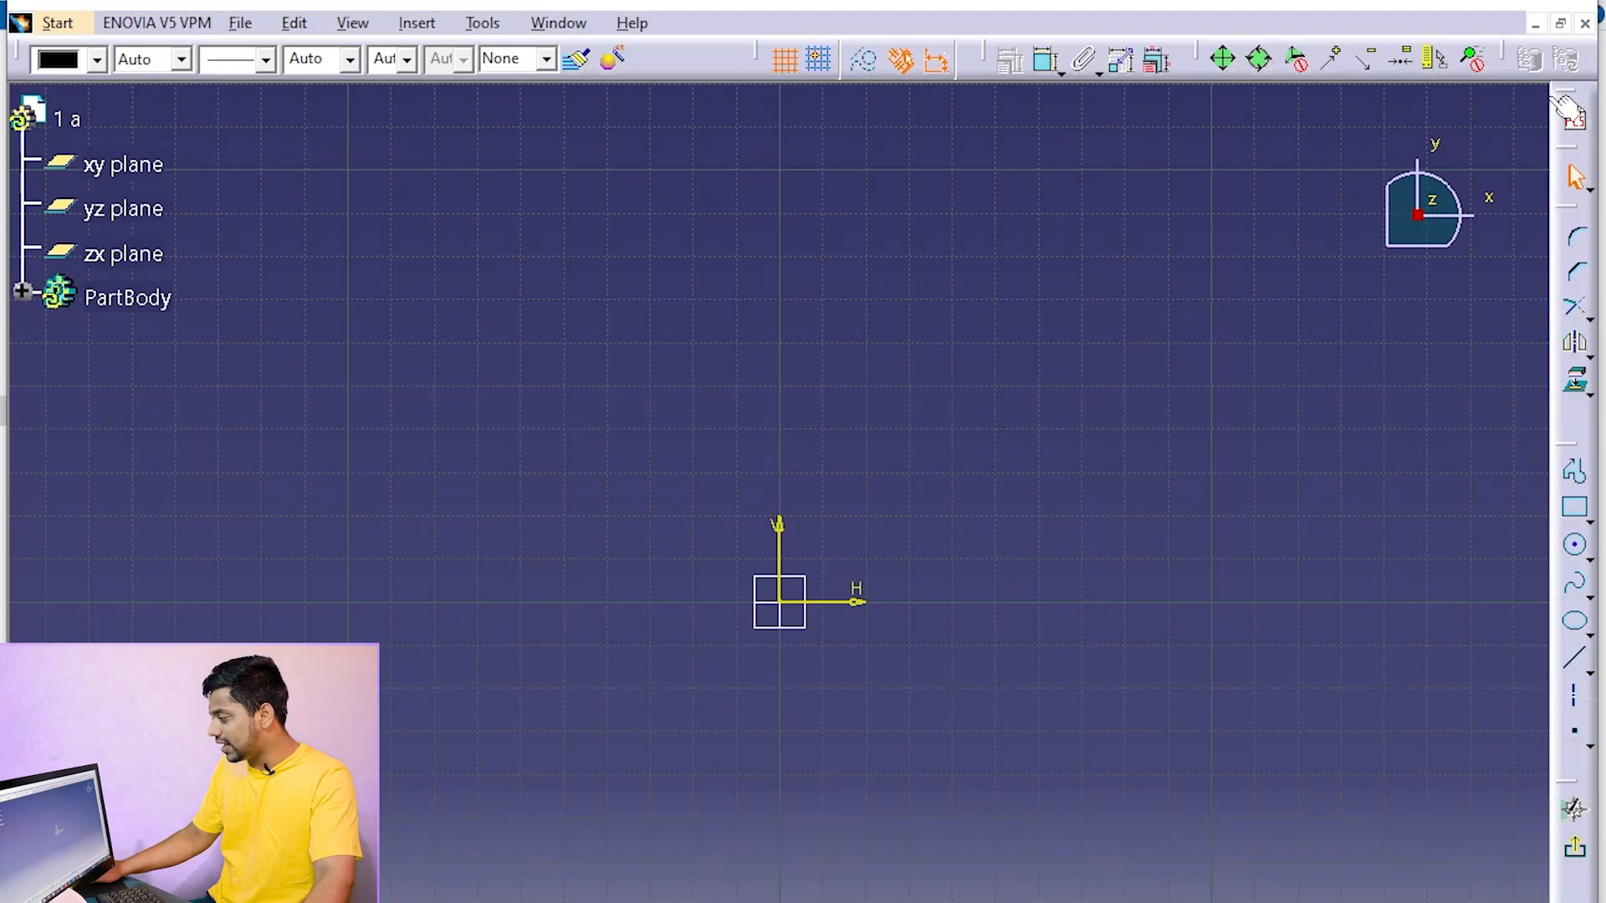
# Hide the Profile toolbar in the sketch workspace and display it again
pyautogui.rightClick(1567, 127)
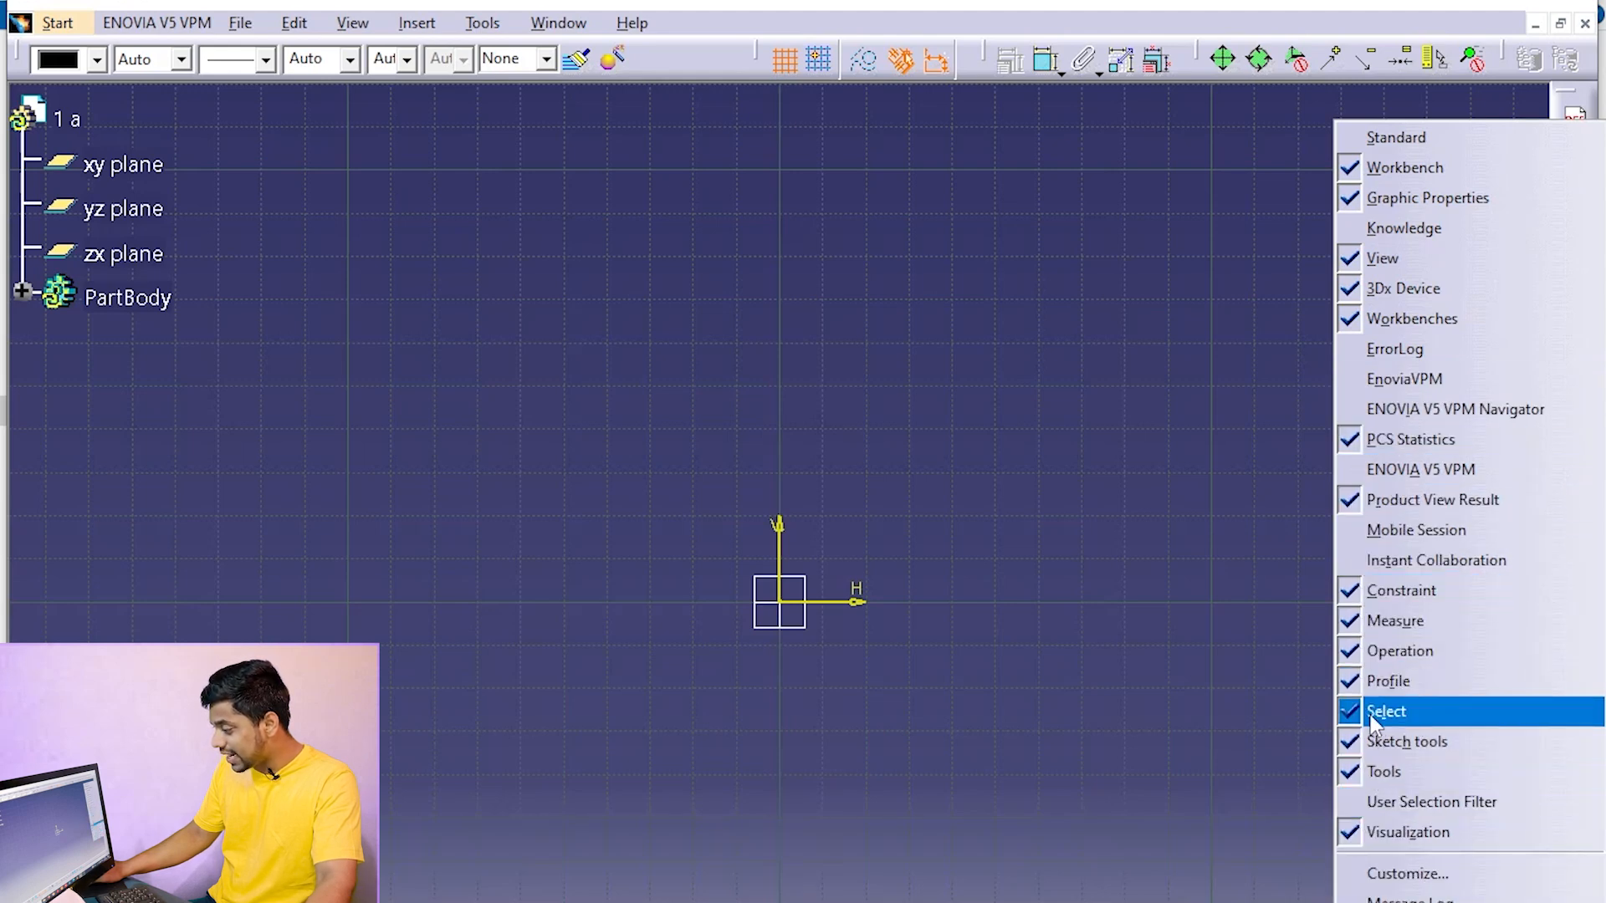
pyautogui.click(1382, 681)
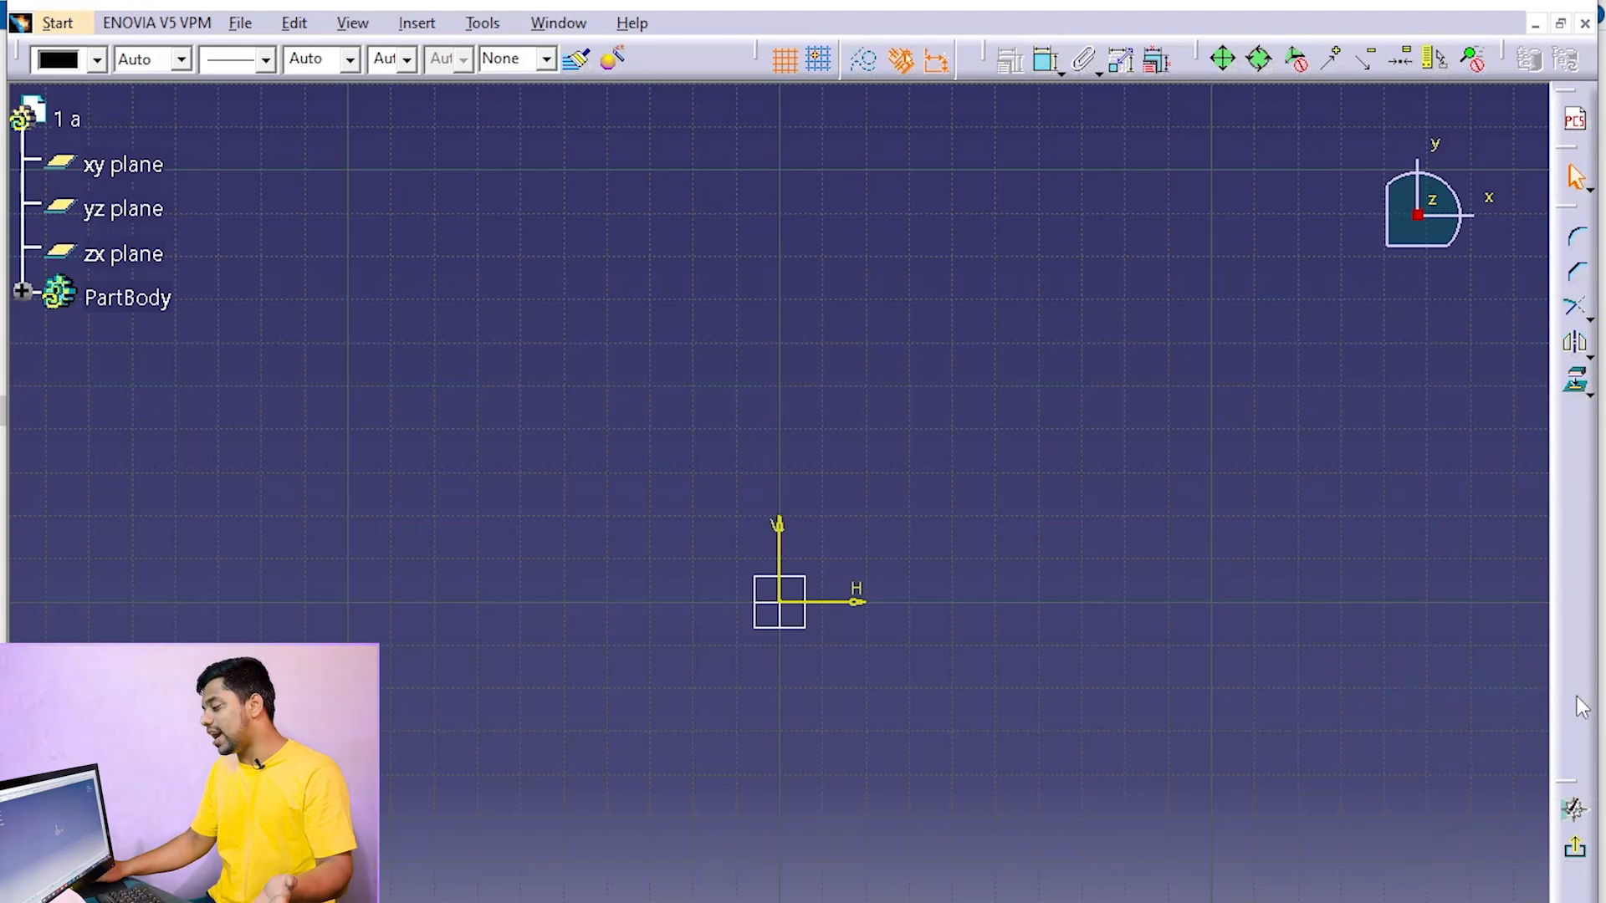
pyautogui.rightClick(1554, 313)
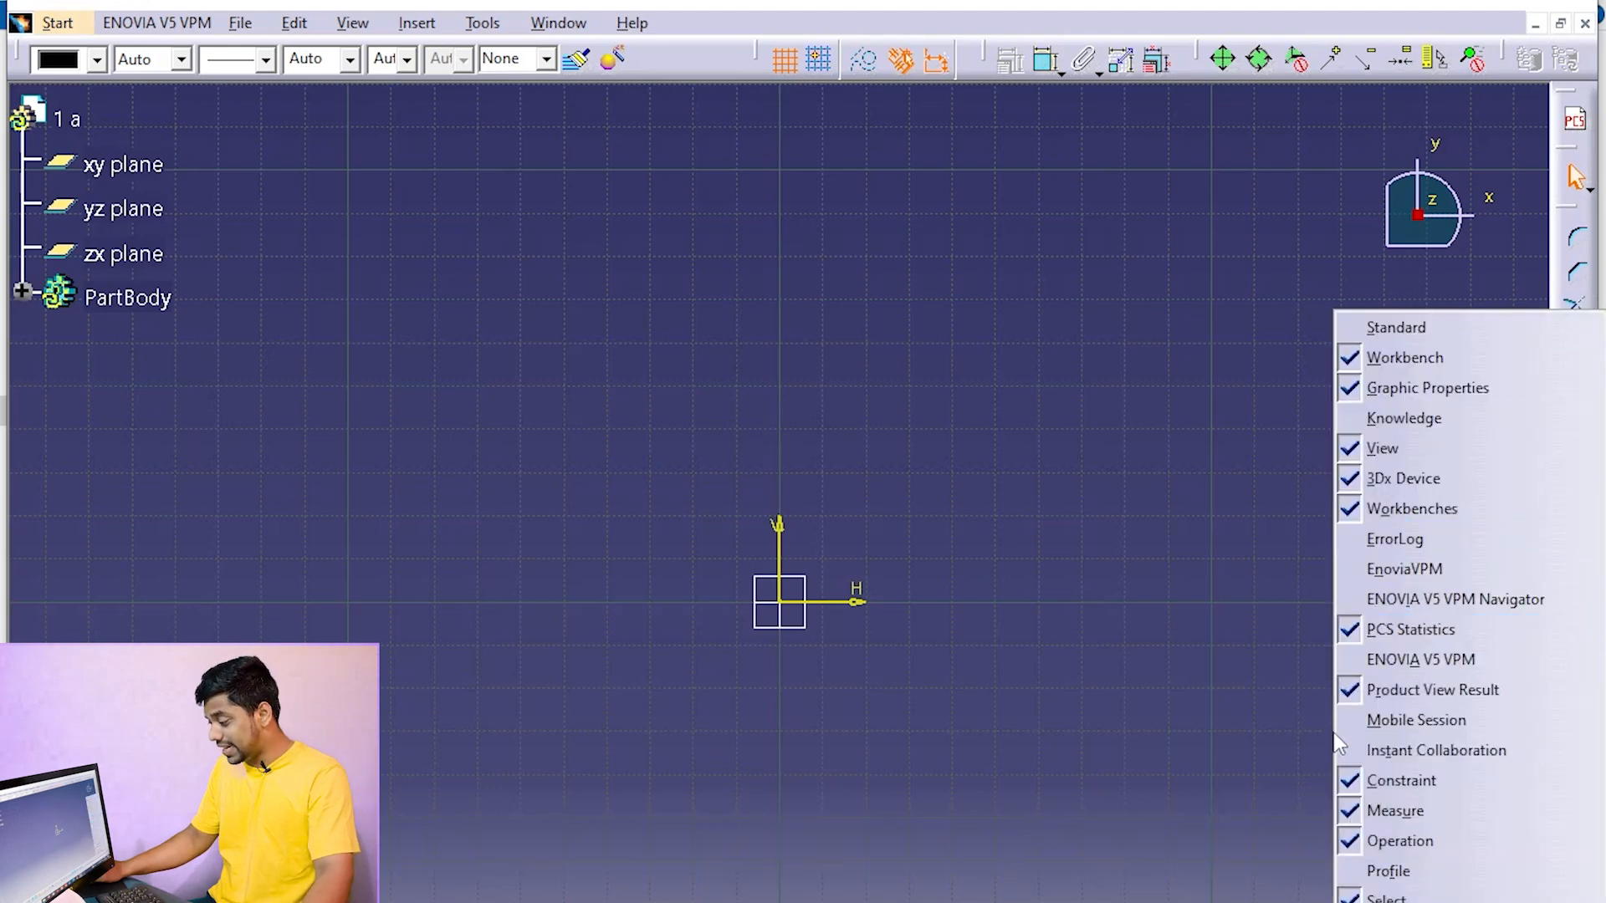
pyautogui.click(1357, 873)
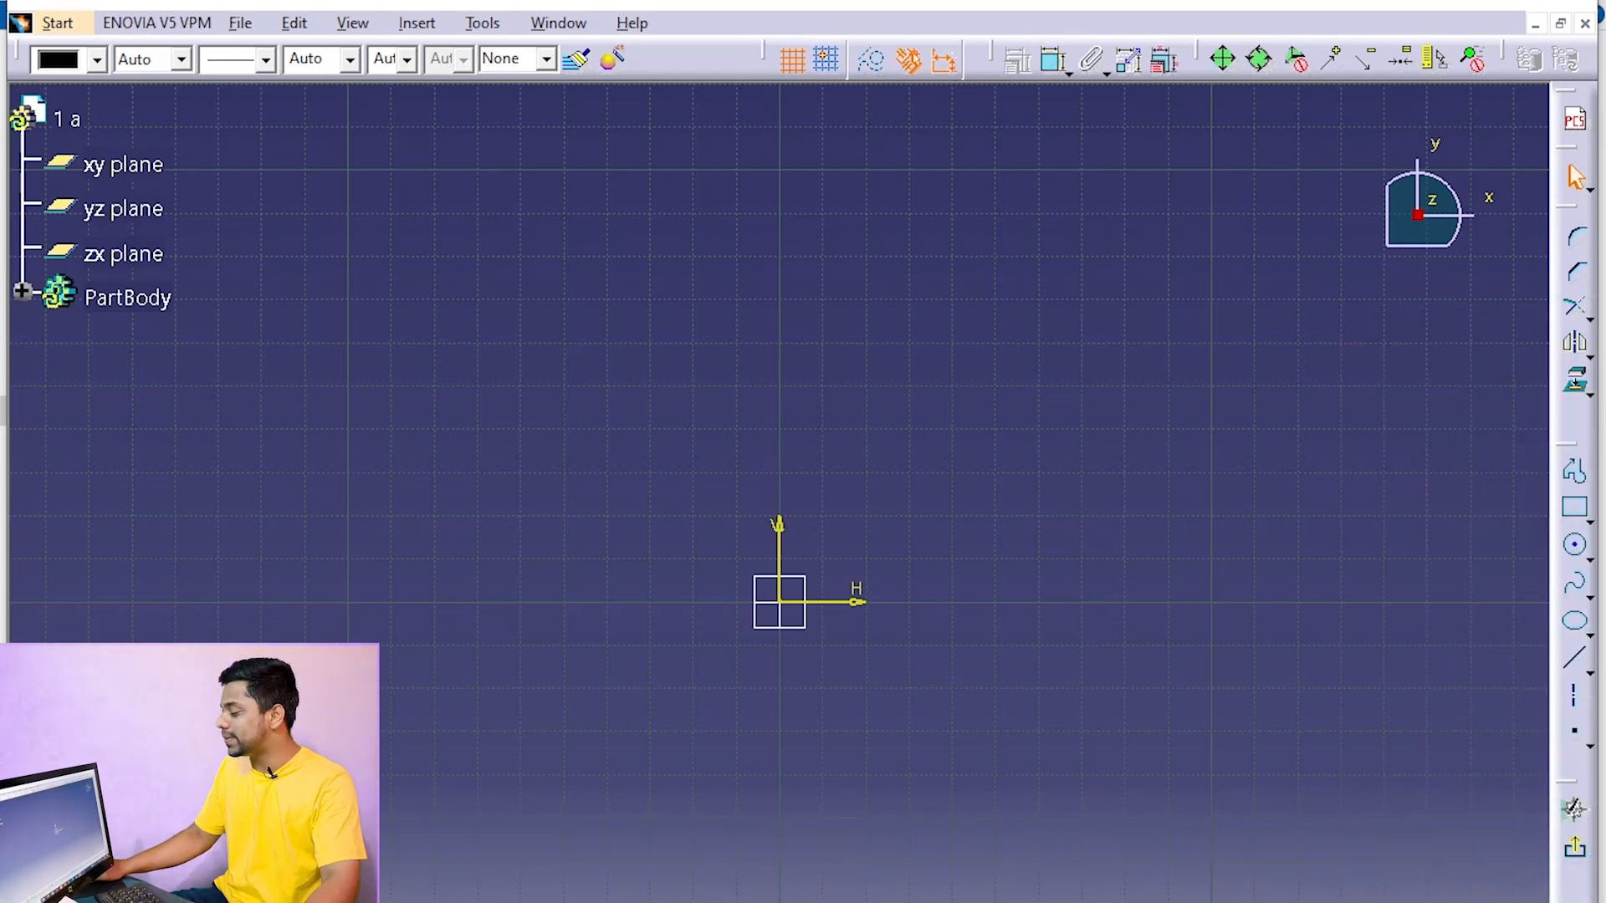
# Sketch a centered rectangle about 87 mm high with its center at the sketch origin
pyautogui.click(1592, 521)
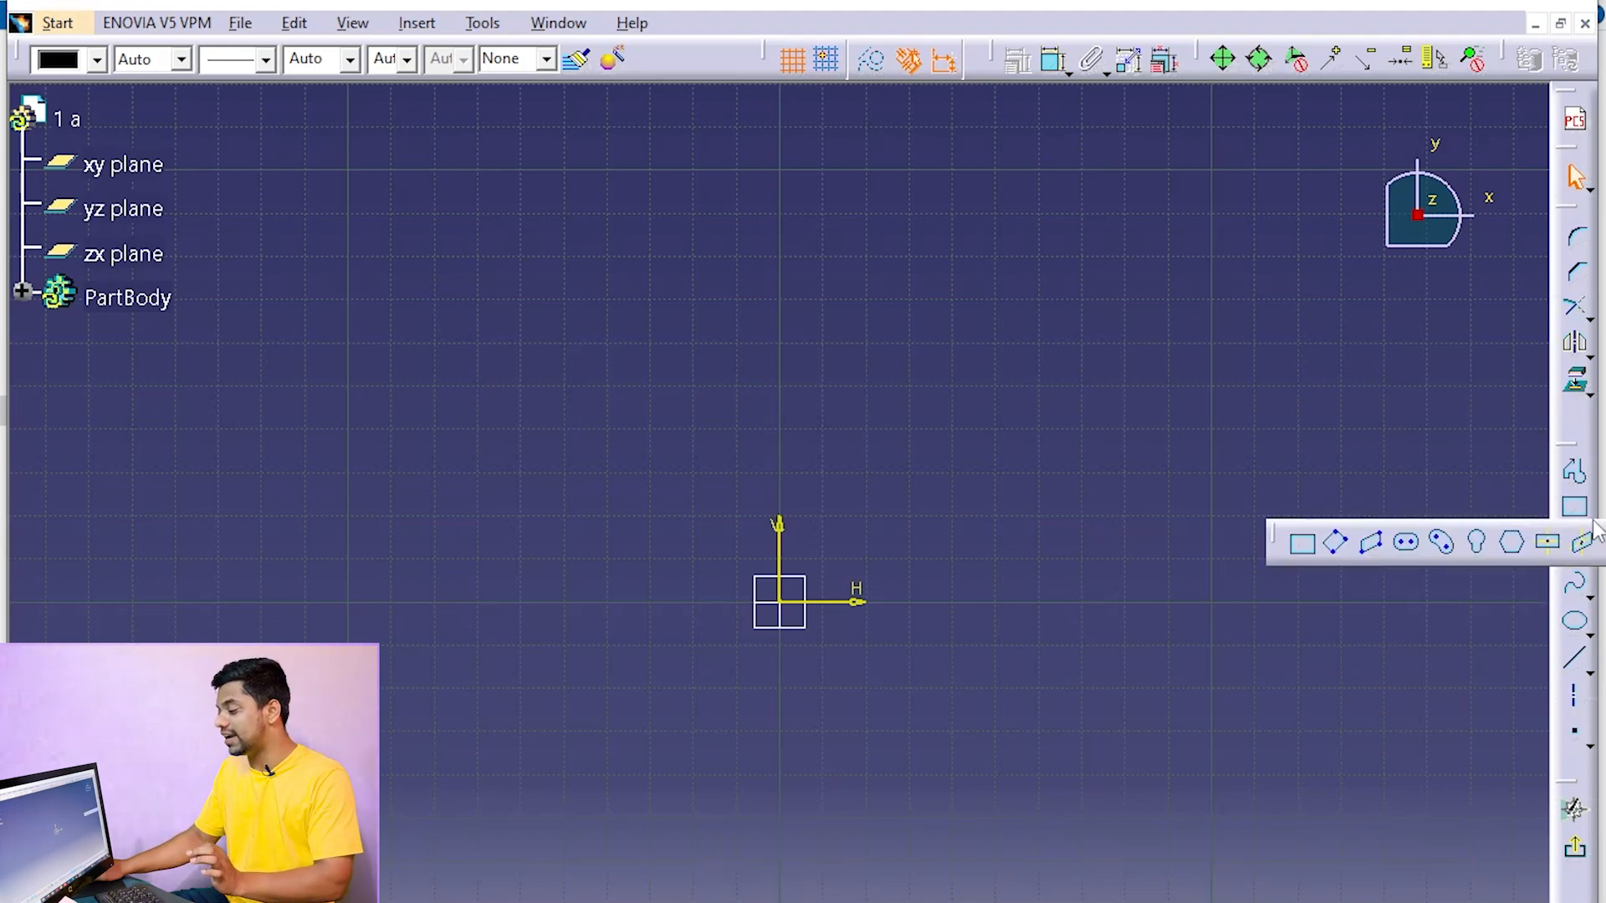
pyautogui.click(1549, 546)
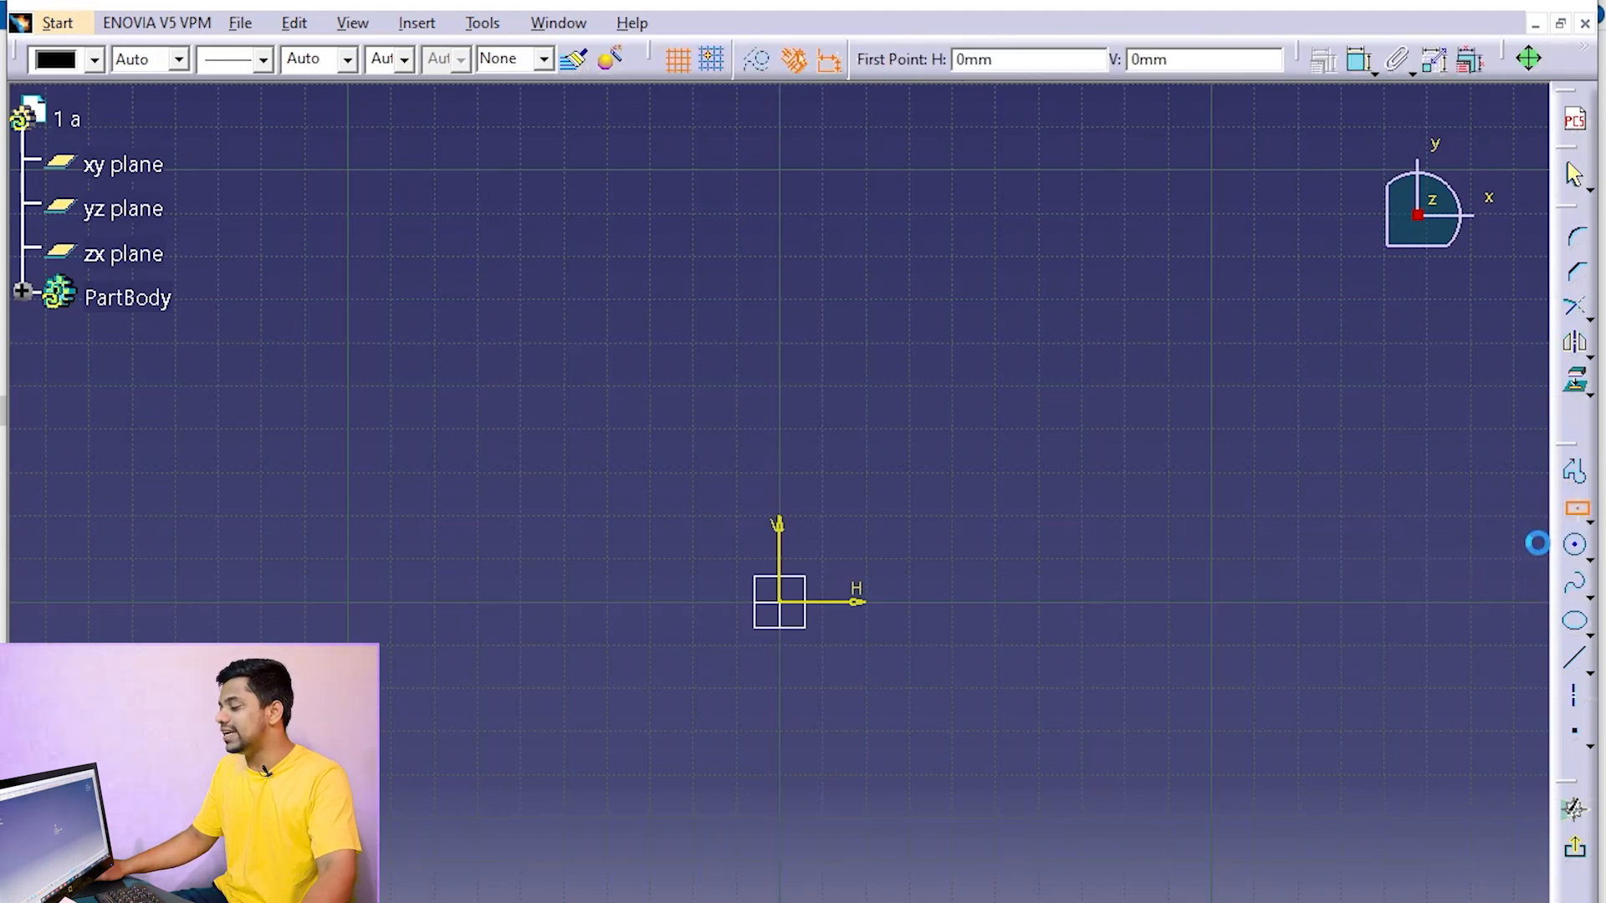
pyautogui.click(782, 603)
pyautogui.click(977, 793)
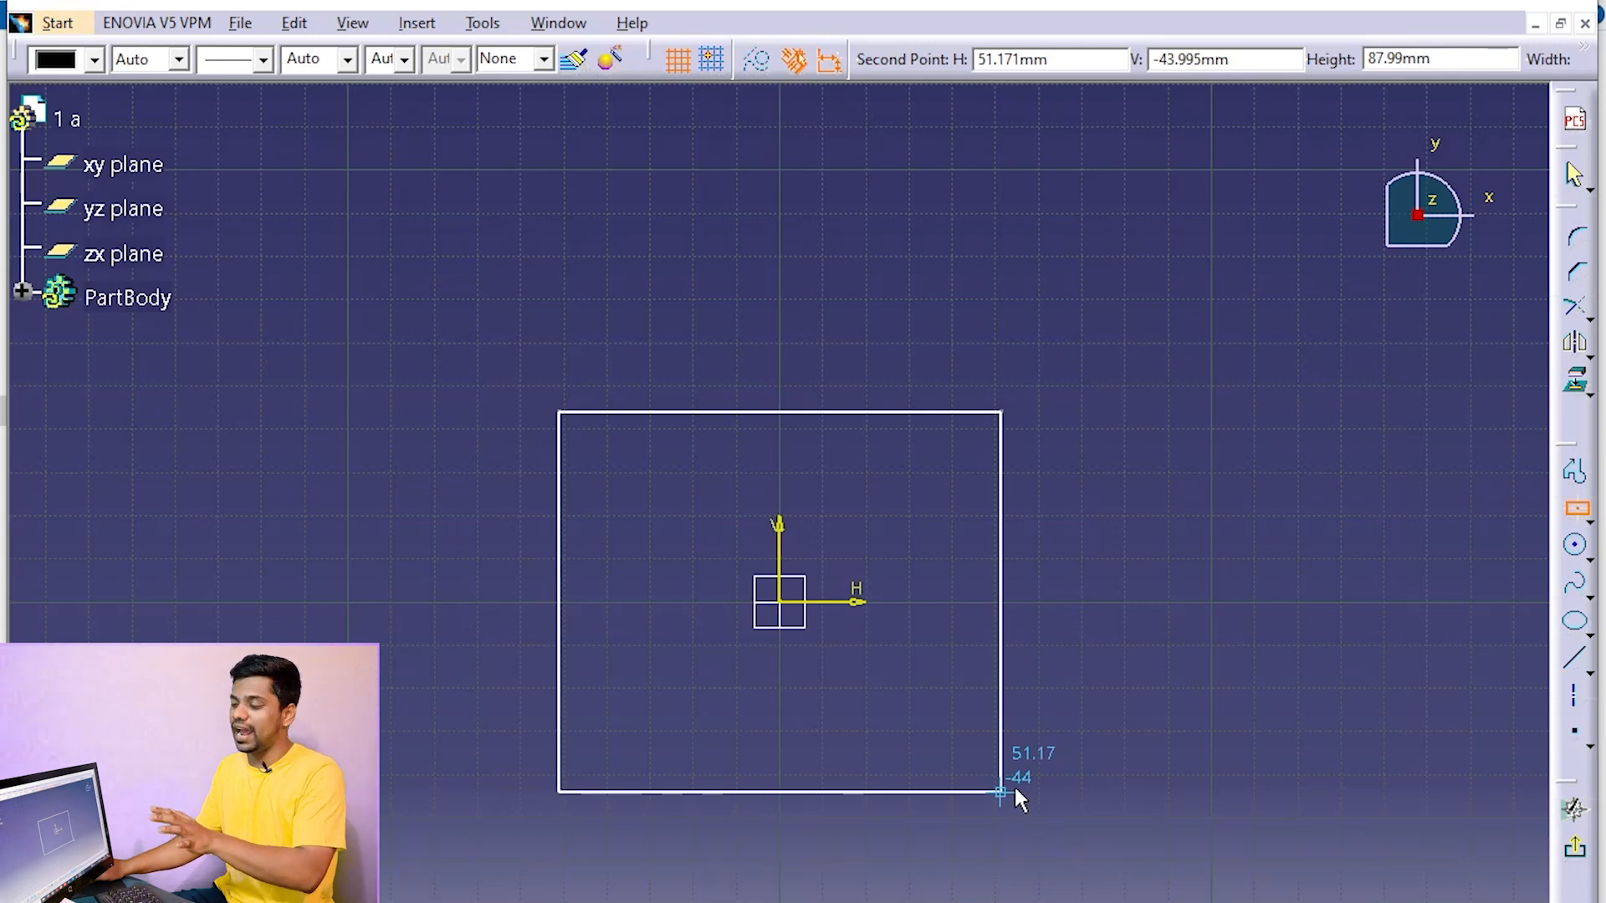
pyautogui.click(1015, 788)
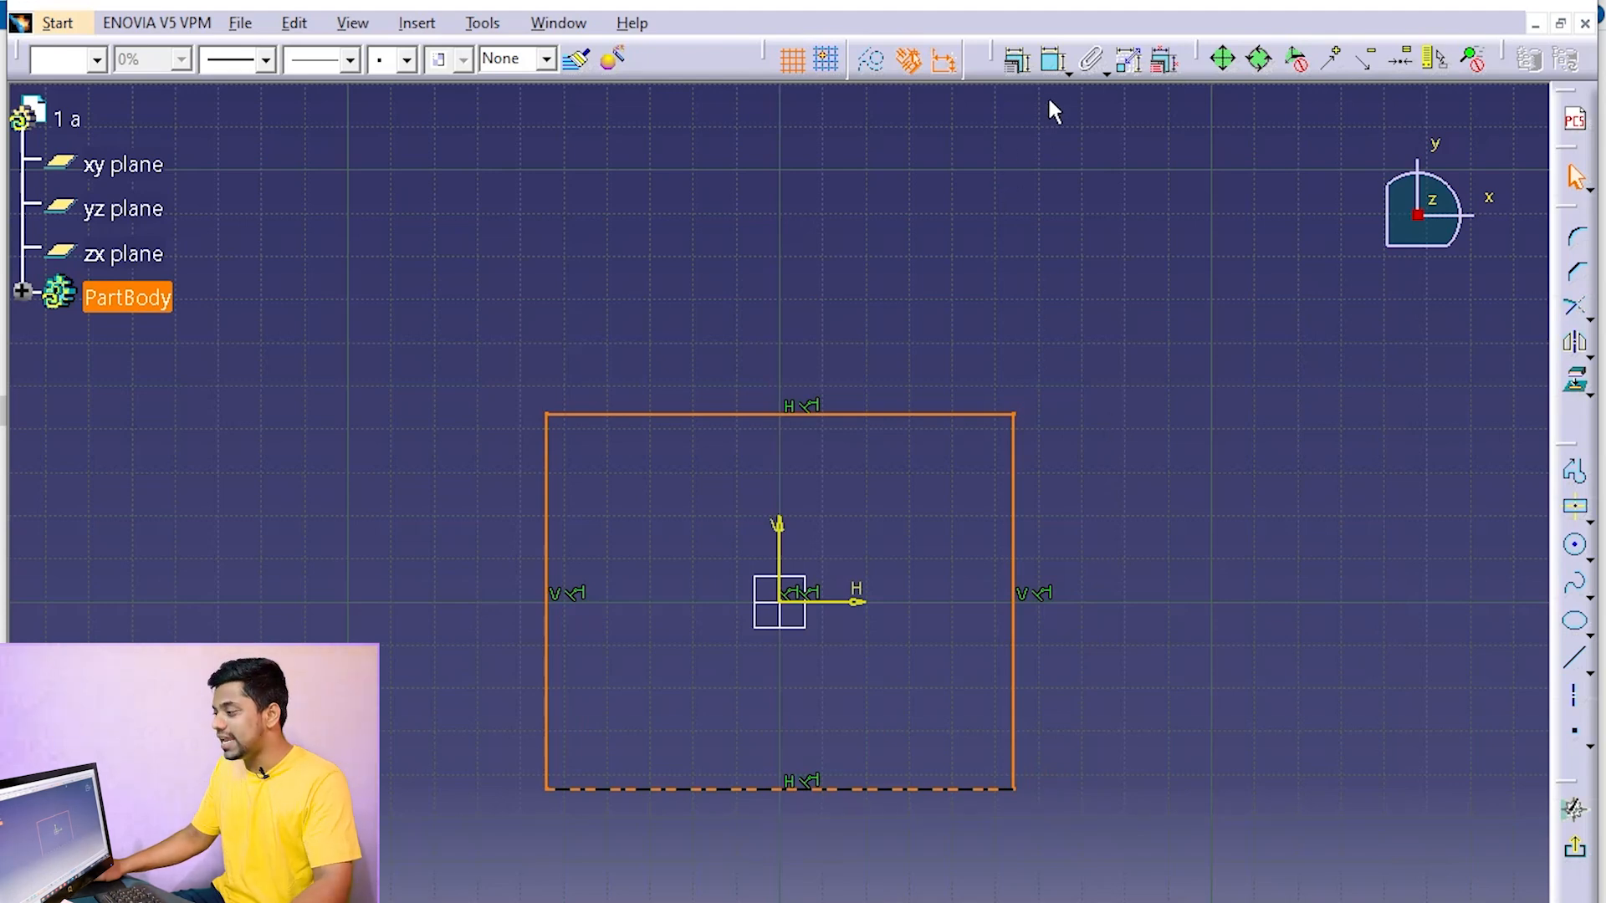
# Constrain the rectangle's vertical side to a length of 60 mm
pyautogui.click(1054, 60)
pyautogui.click(1013, 527)
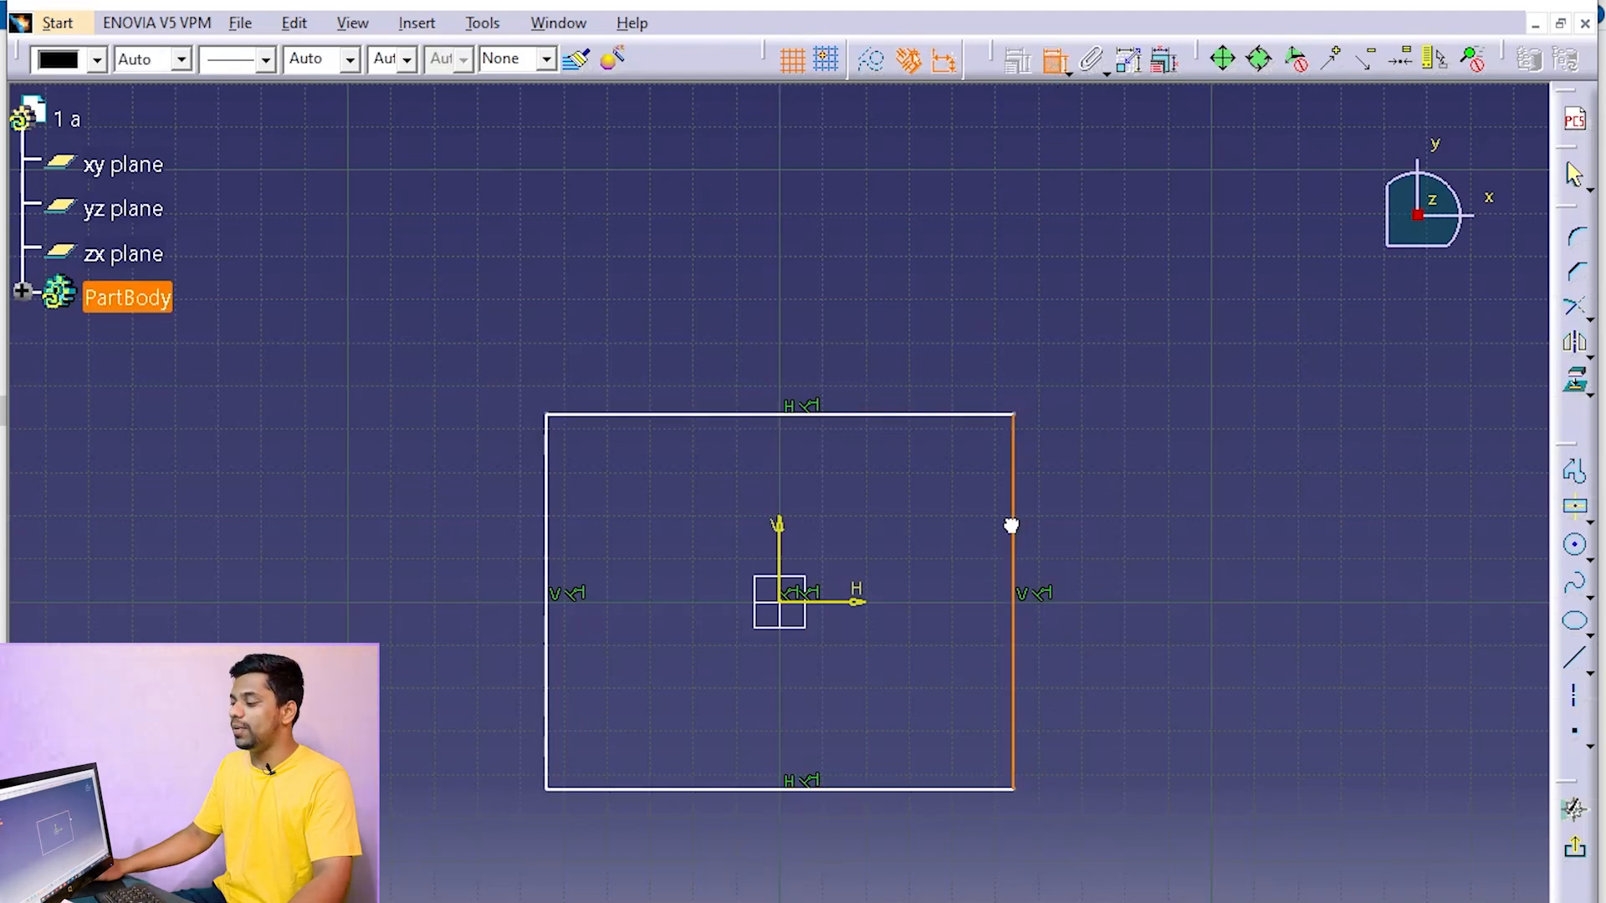
pyautogui.click(1089, 283)
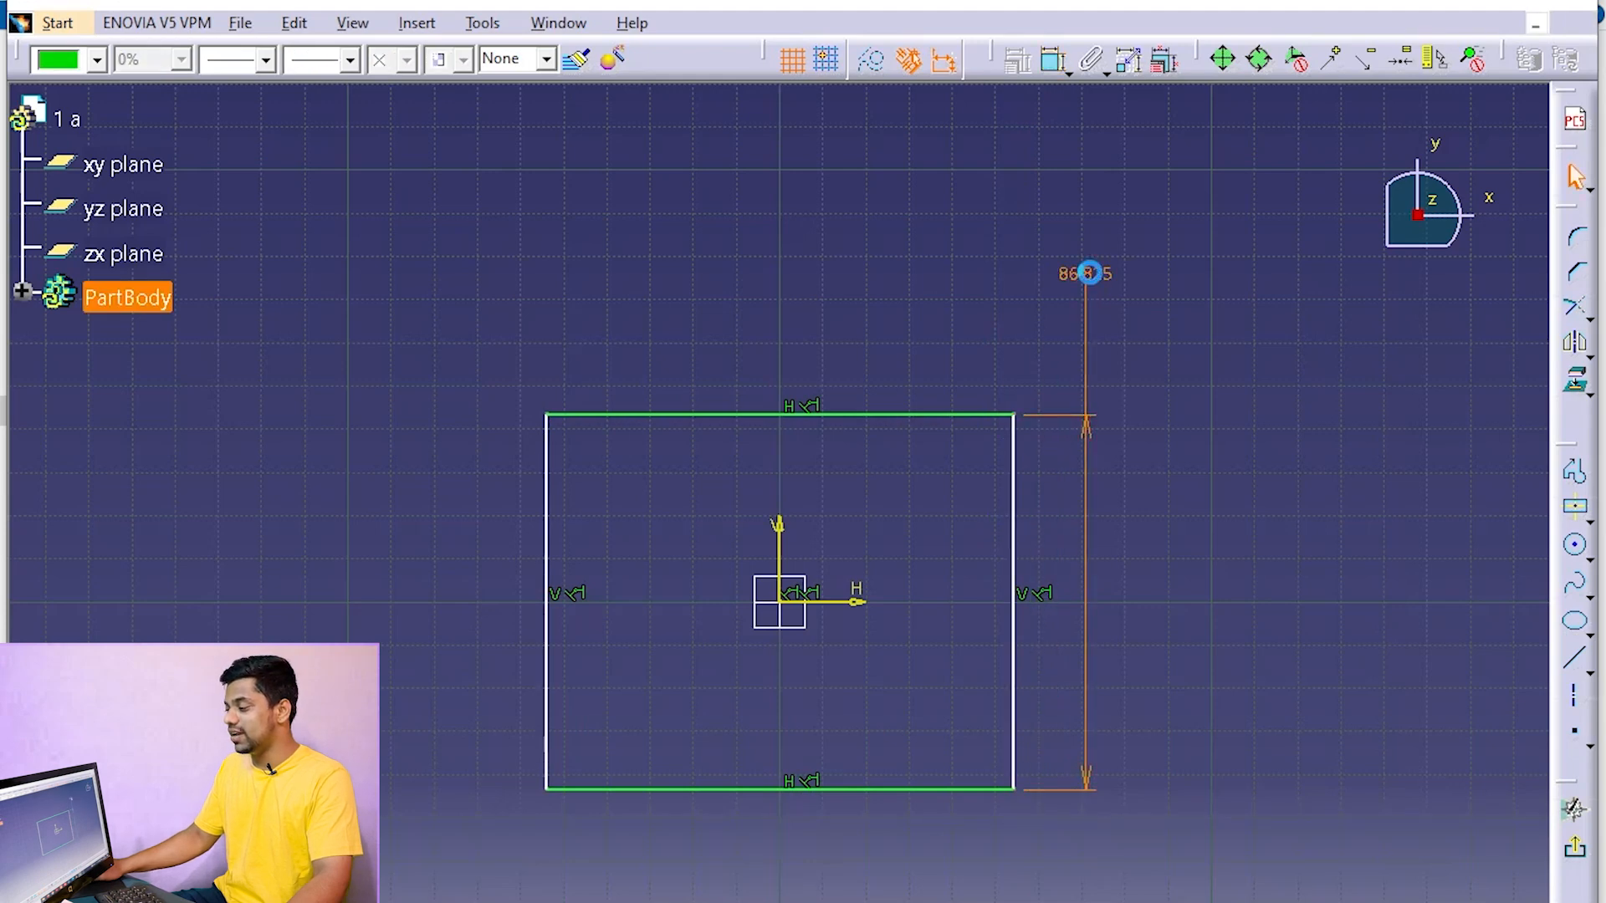
pyautogui.press('Return')
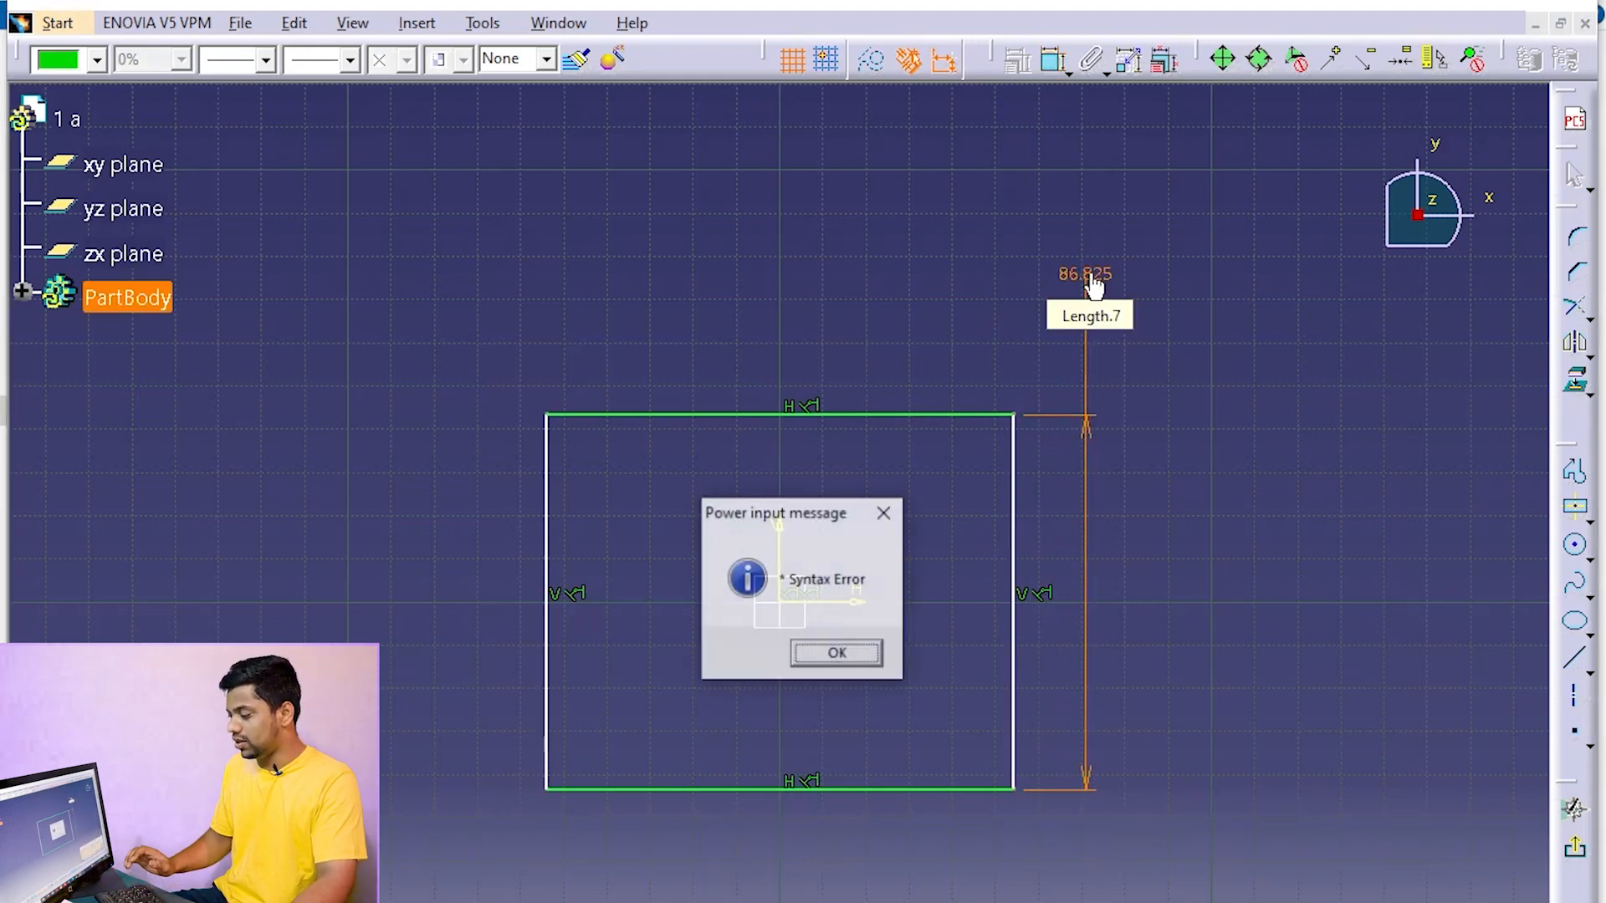
pyautogui.click(830, 655)
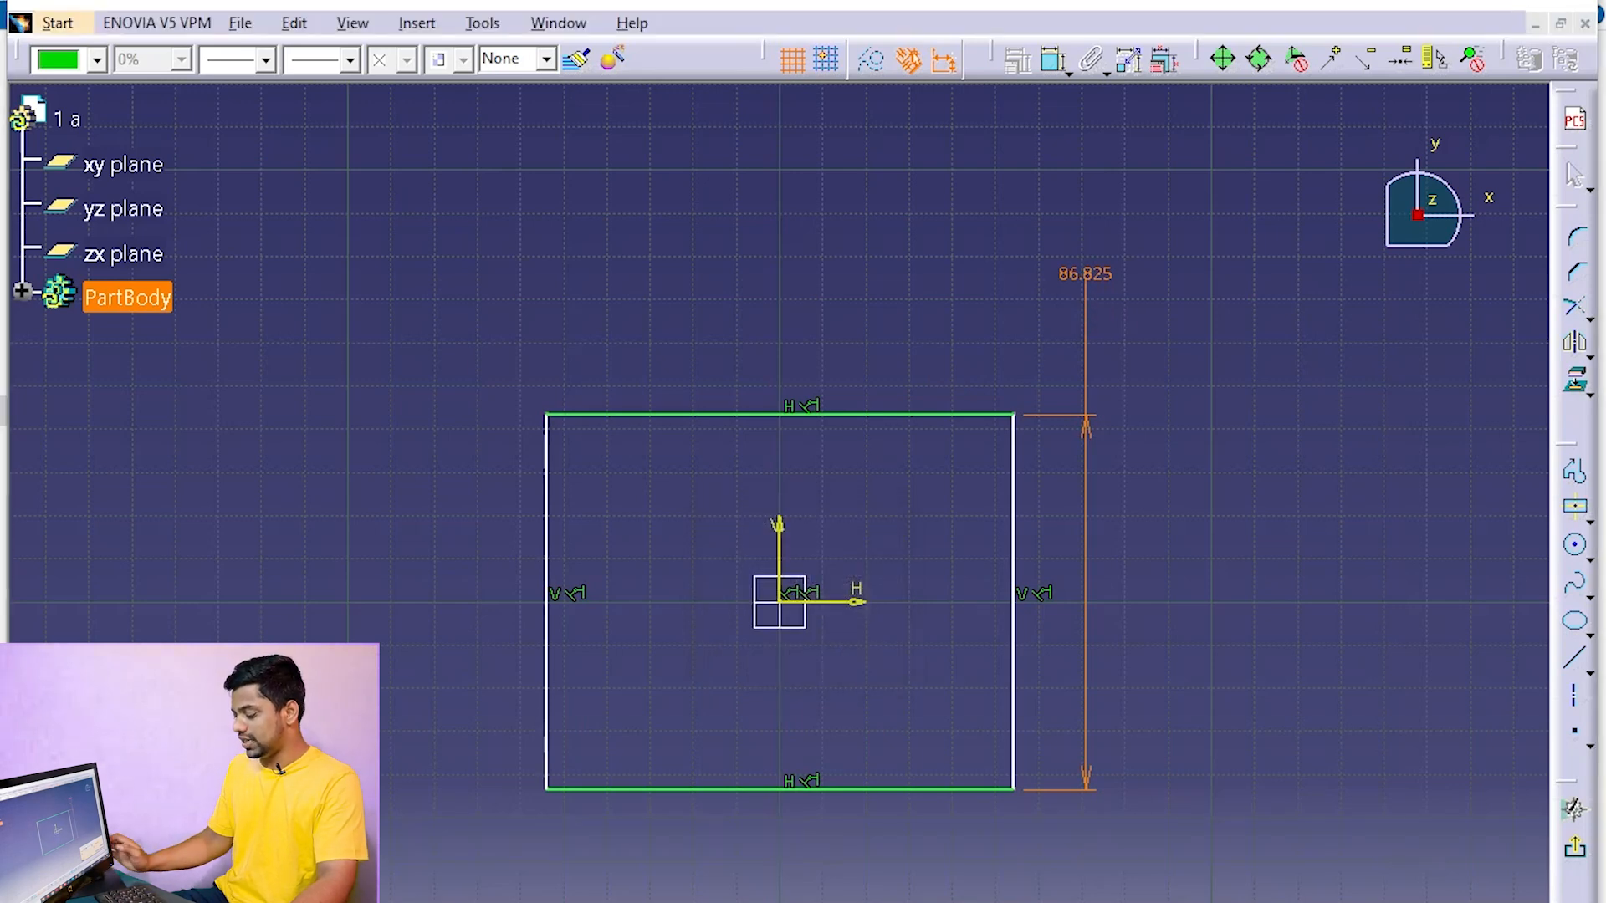
pyautogui.press('Return')
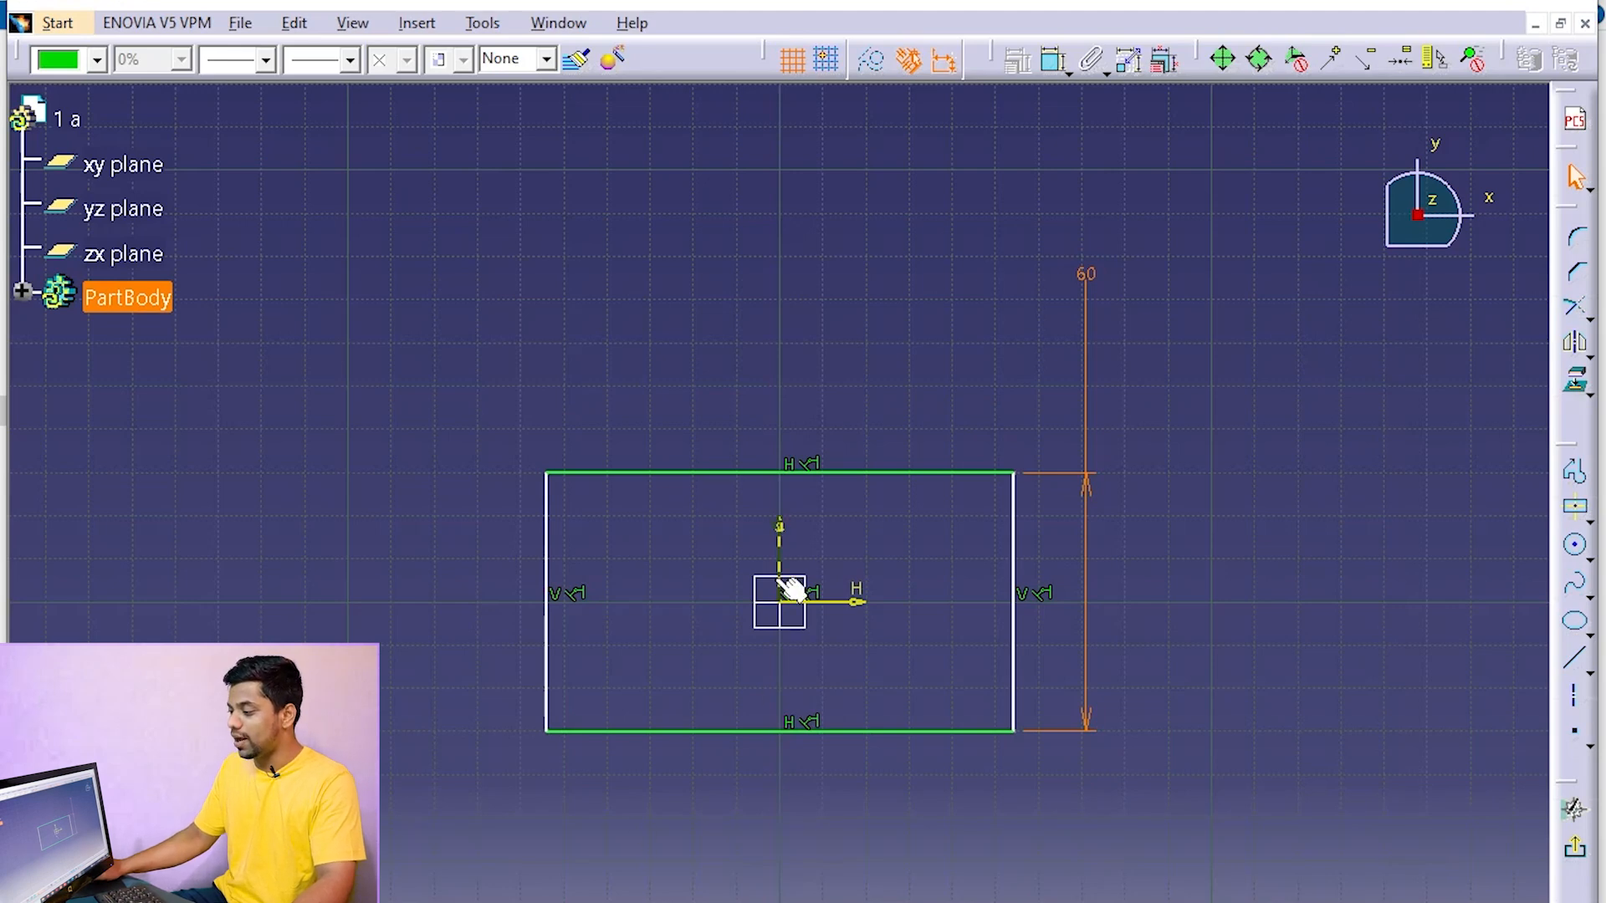
# Constrain the rectangle's horizontal side to a width of 40 mm
pyautogui.click(861, 472)
pyautogui.click(1052, 59)
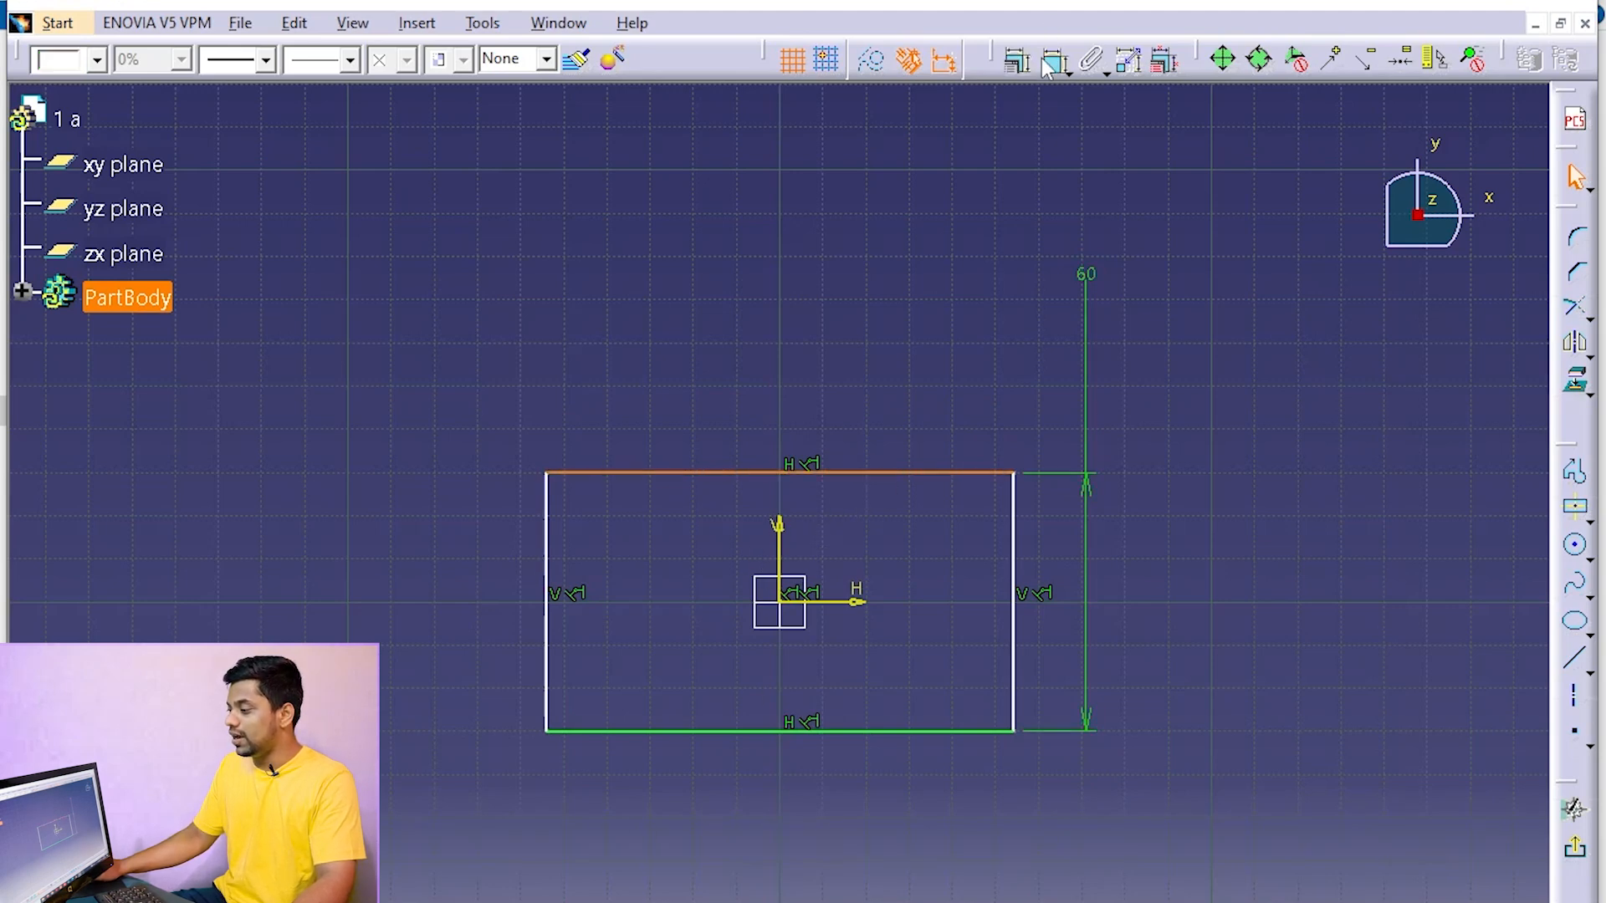
pyautogui.click(429, 234)
pyautogui.click(428, 218)
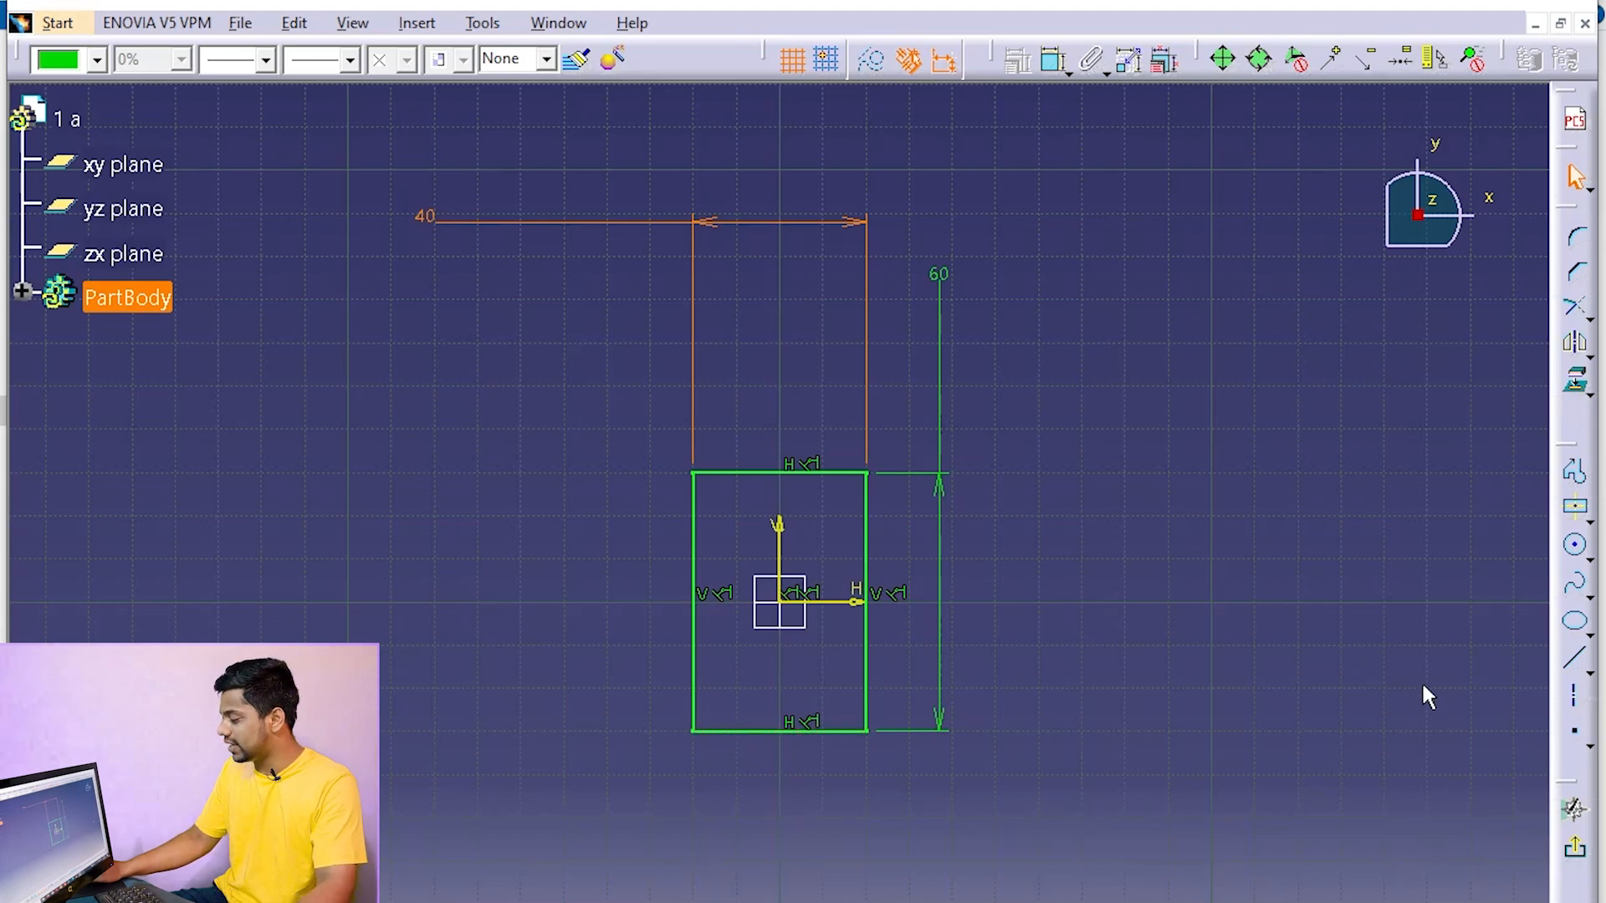
# Sketch a circle about 30 mm in diameter centered on the origin inside the rectangle
pyautogui.click(1575, 549)
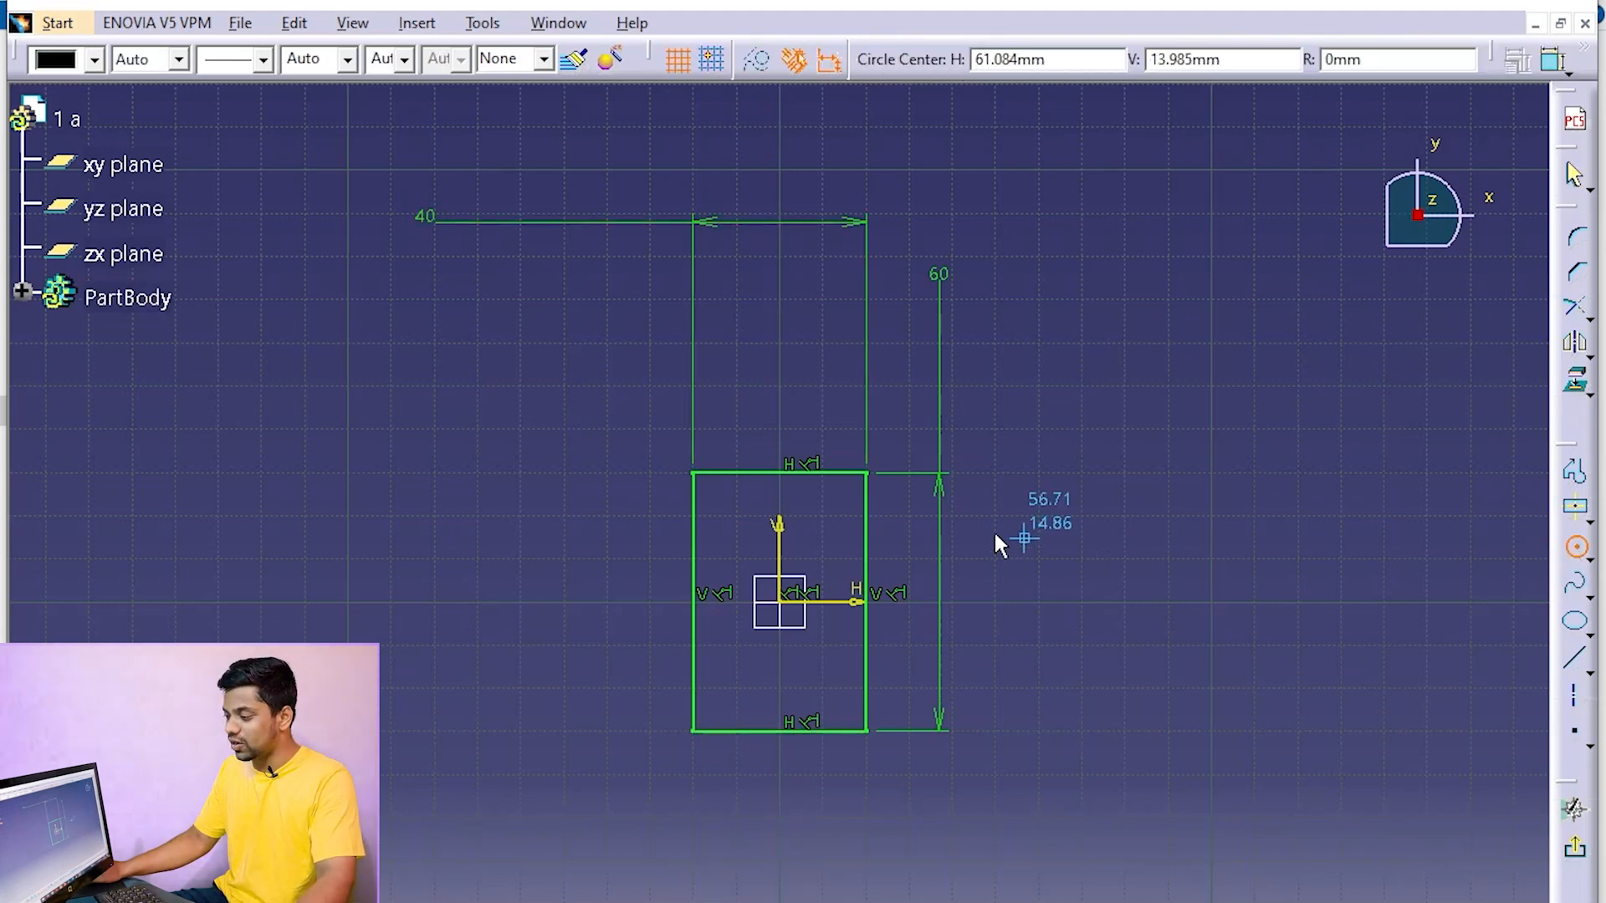
pyautogui.click(782, 602)
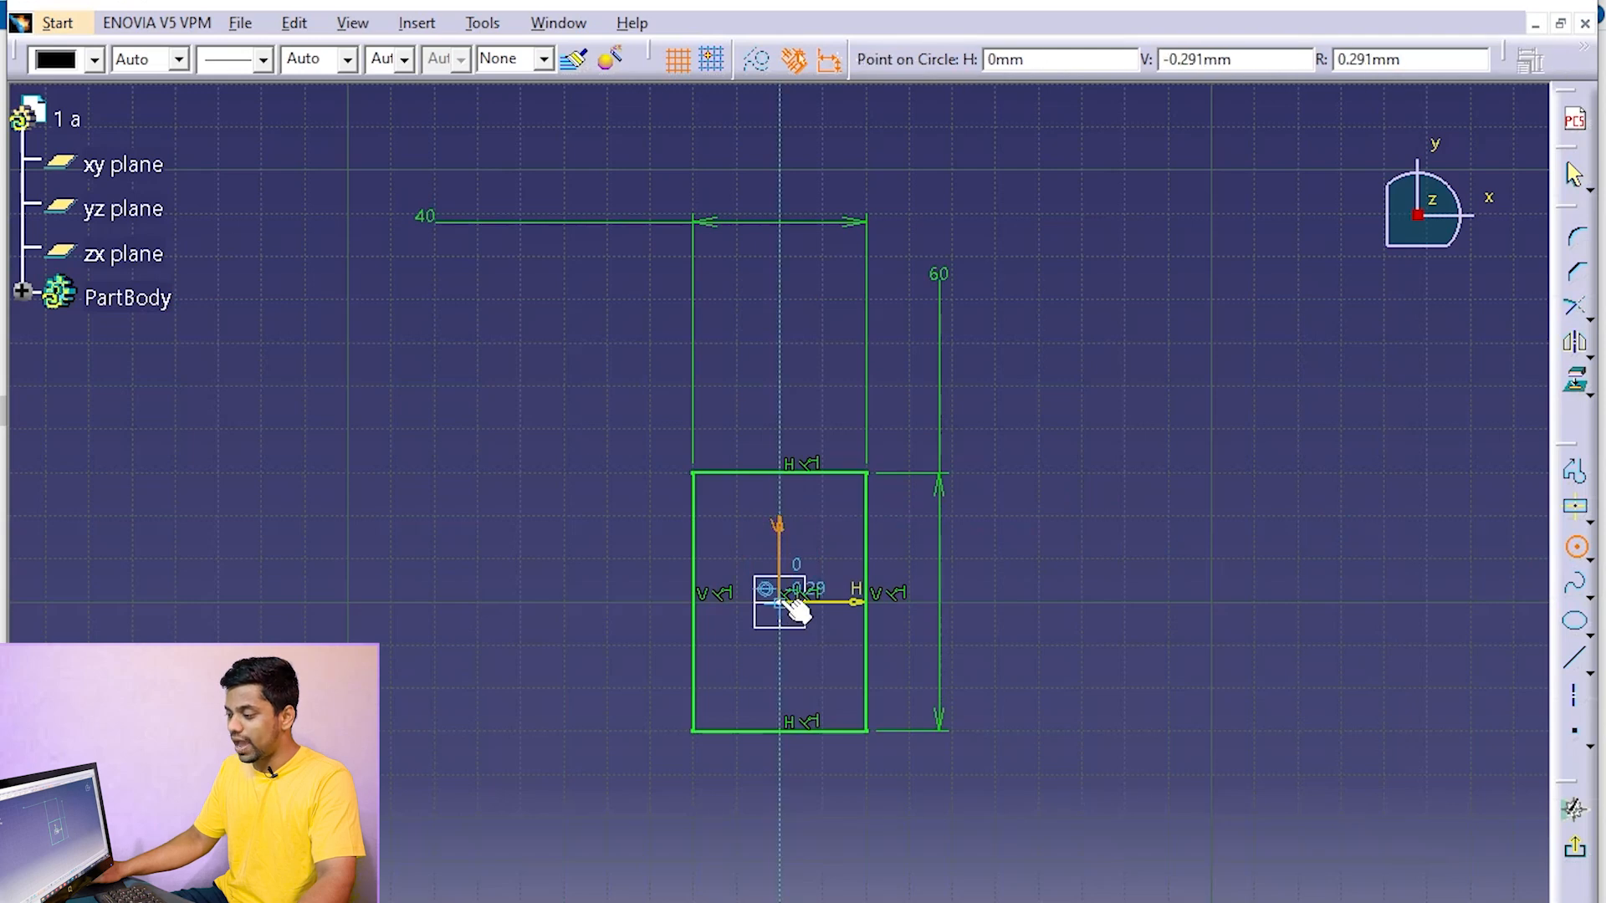
pyautogui.click(803, 543)
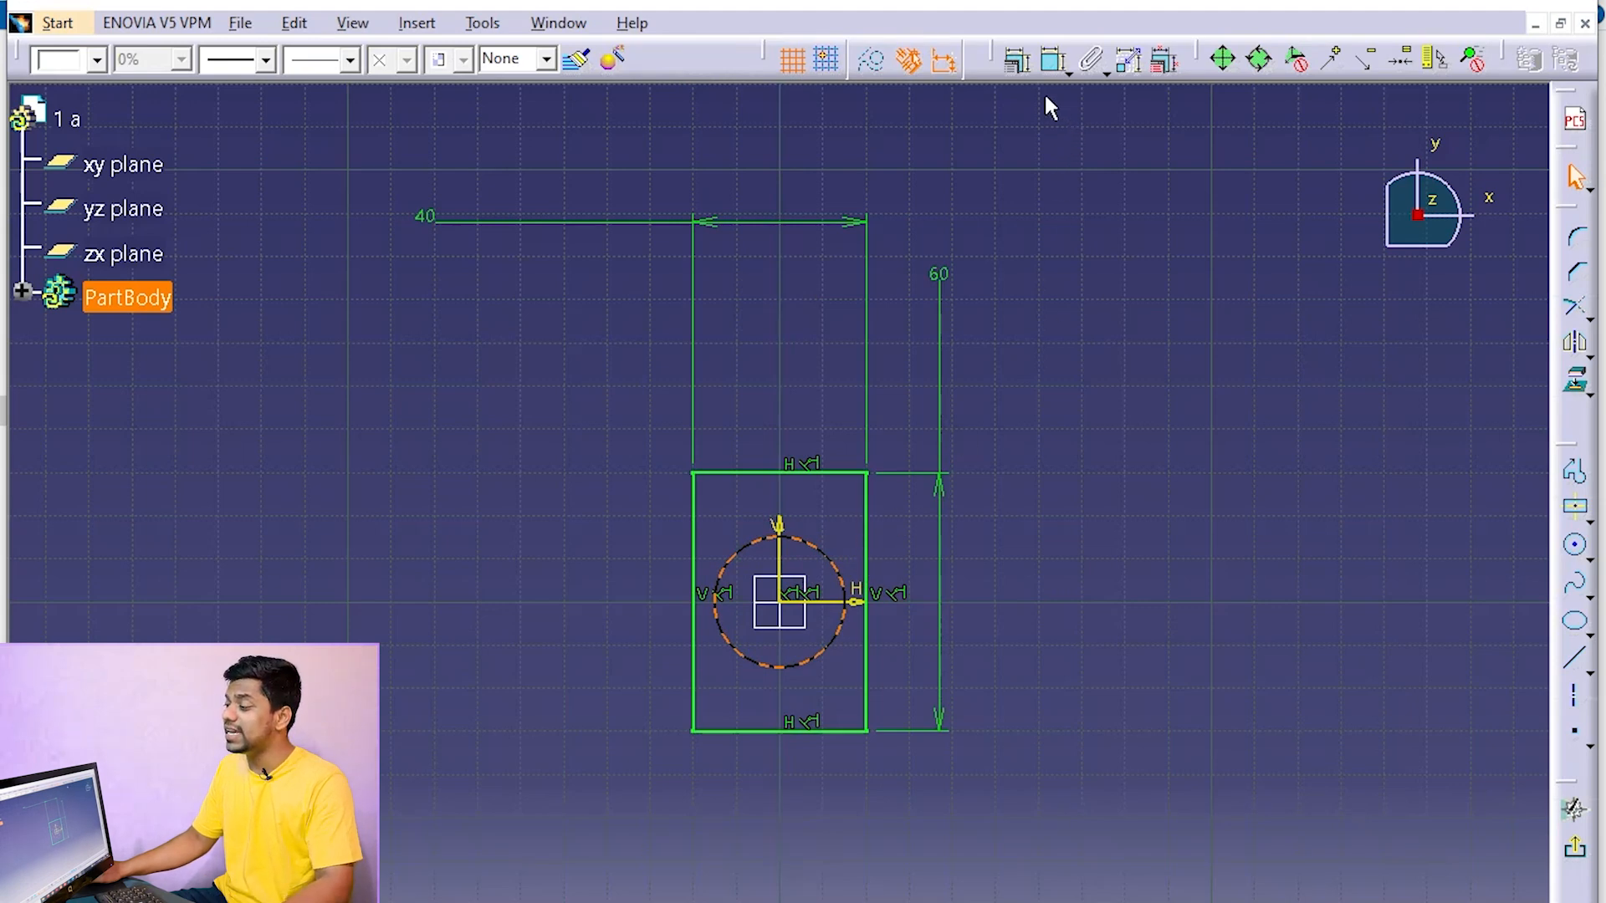
# Add a diameter constraint to the circle and set it to 20 mm
pyautogui.click(1047, 66)
pyautogui.click(1058, 311)
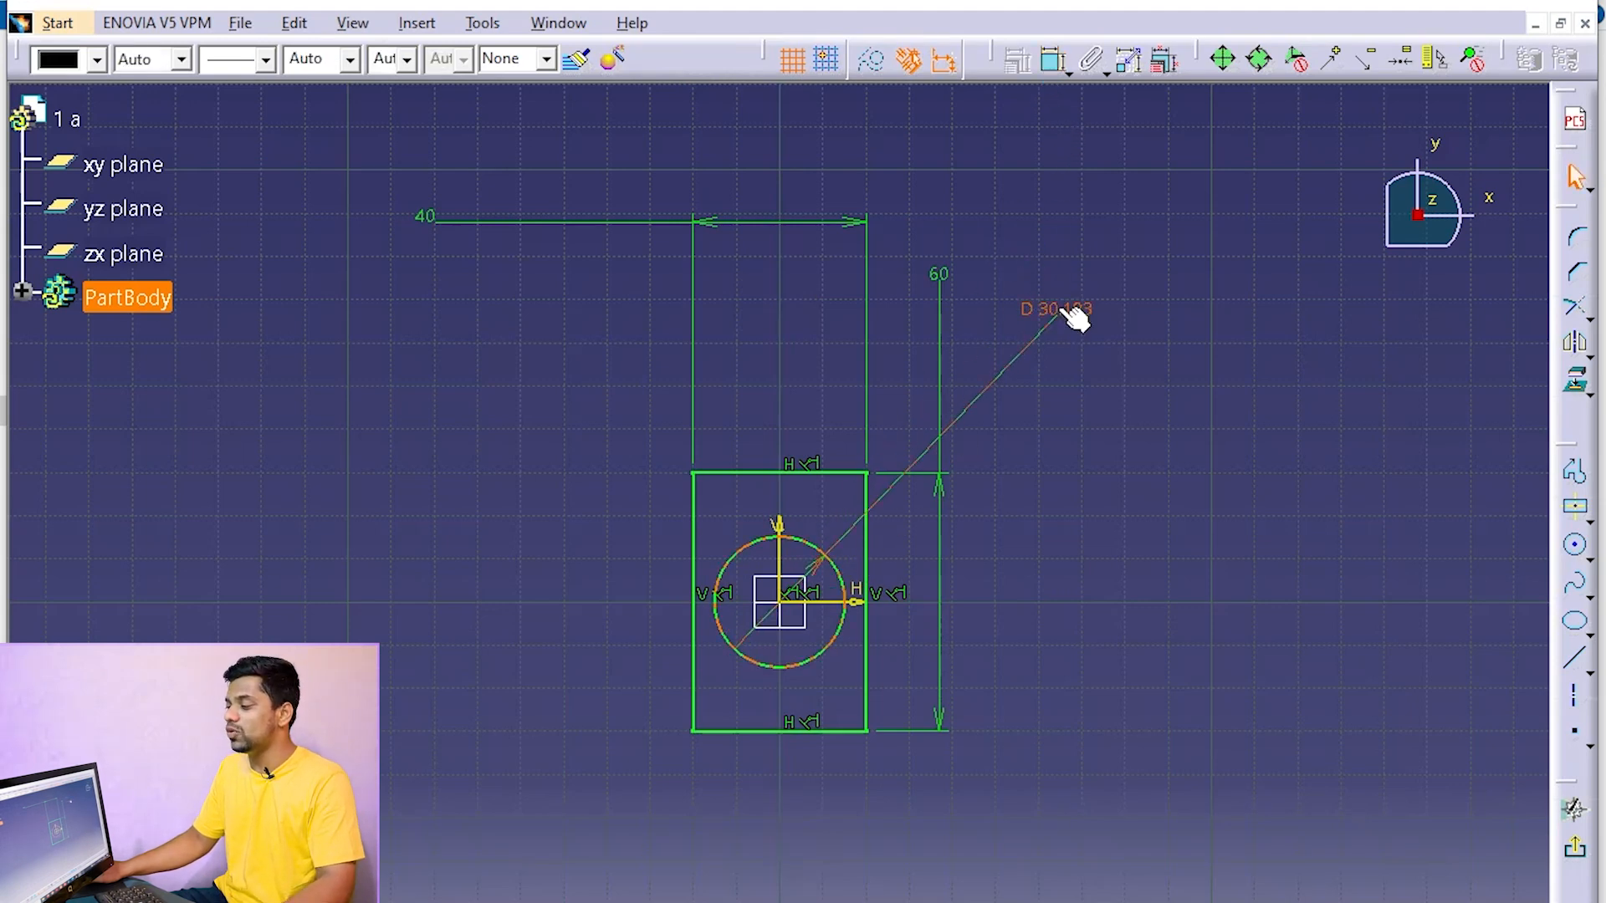
pyautogui.click(1060, 313)
pyautogui.write('20')
pyautogui.press('Return')
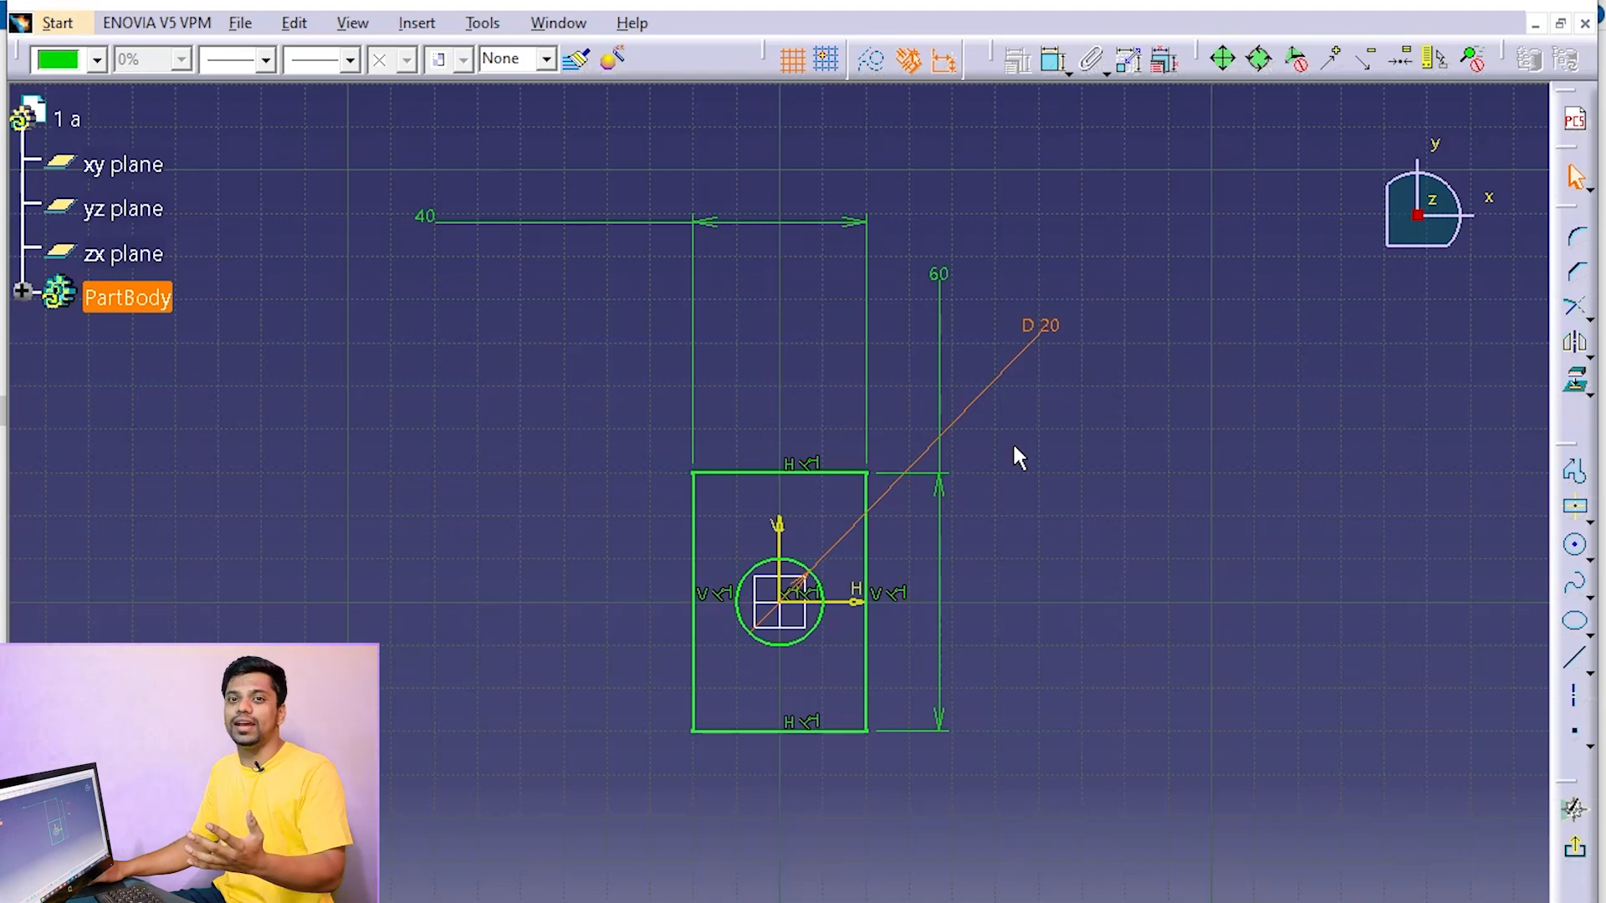
# Exit the sketch and extrude the rectangle with its circular hole as a Pad of 15 mm length
pyautogui.click(1579, 853)
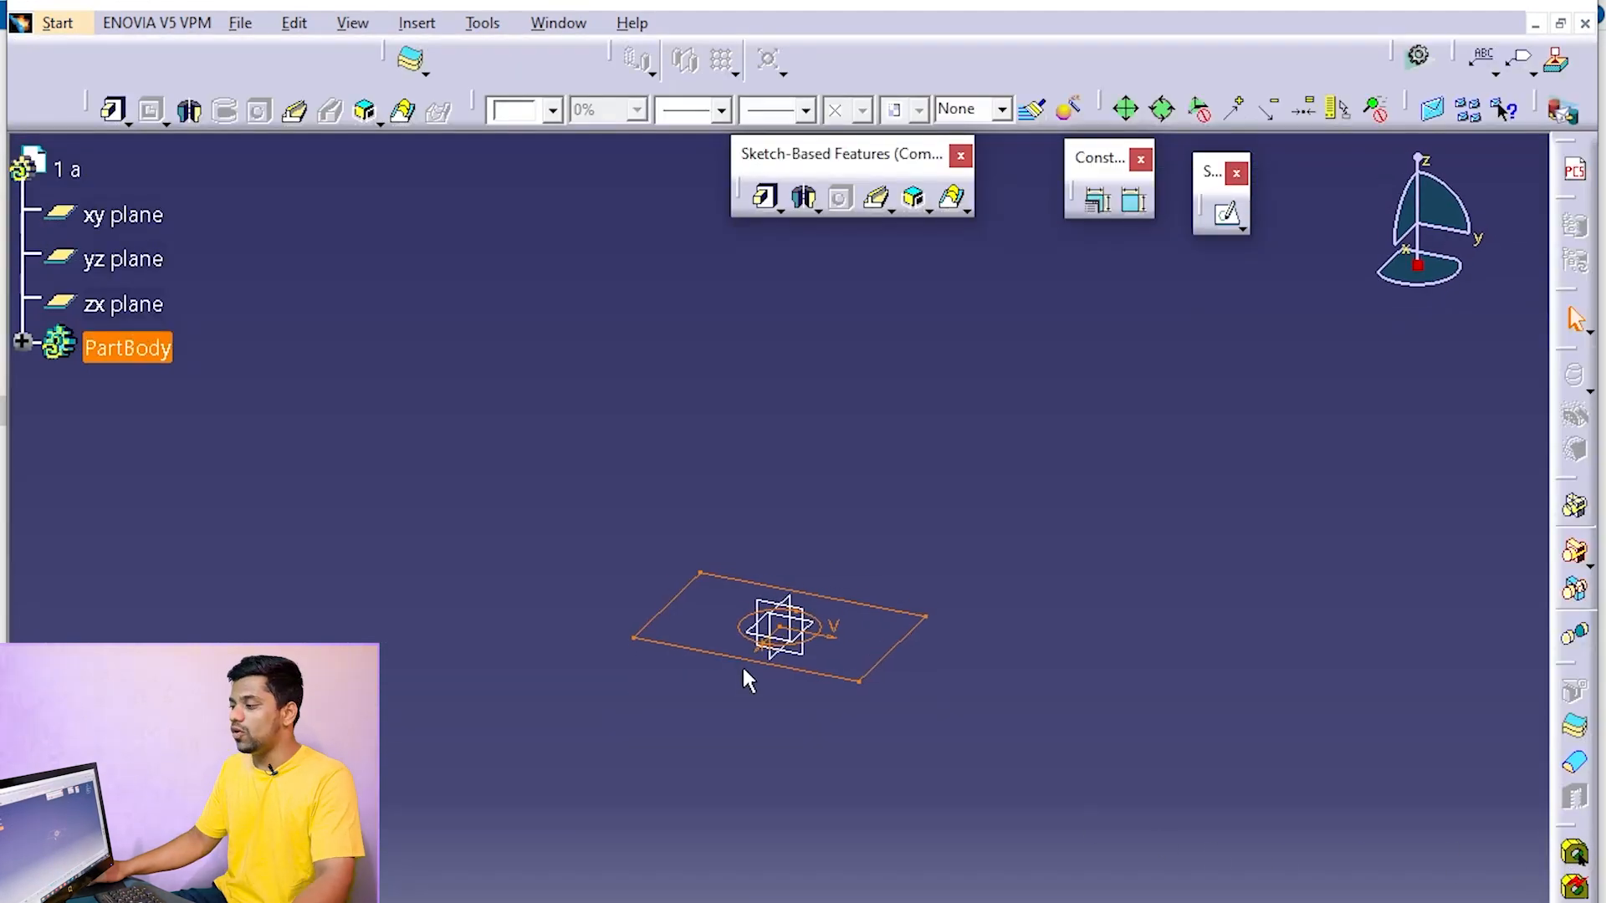
pyautogui.click(771, 201)
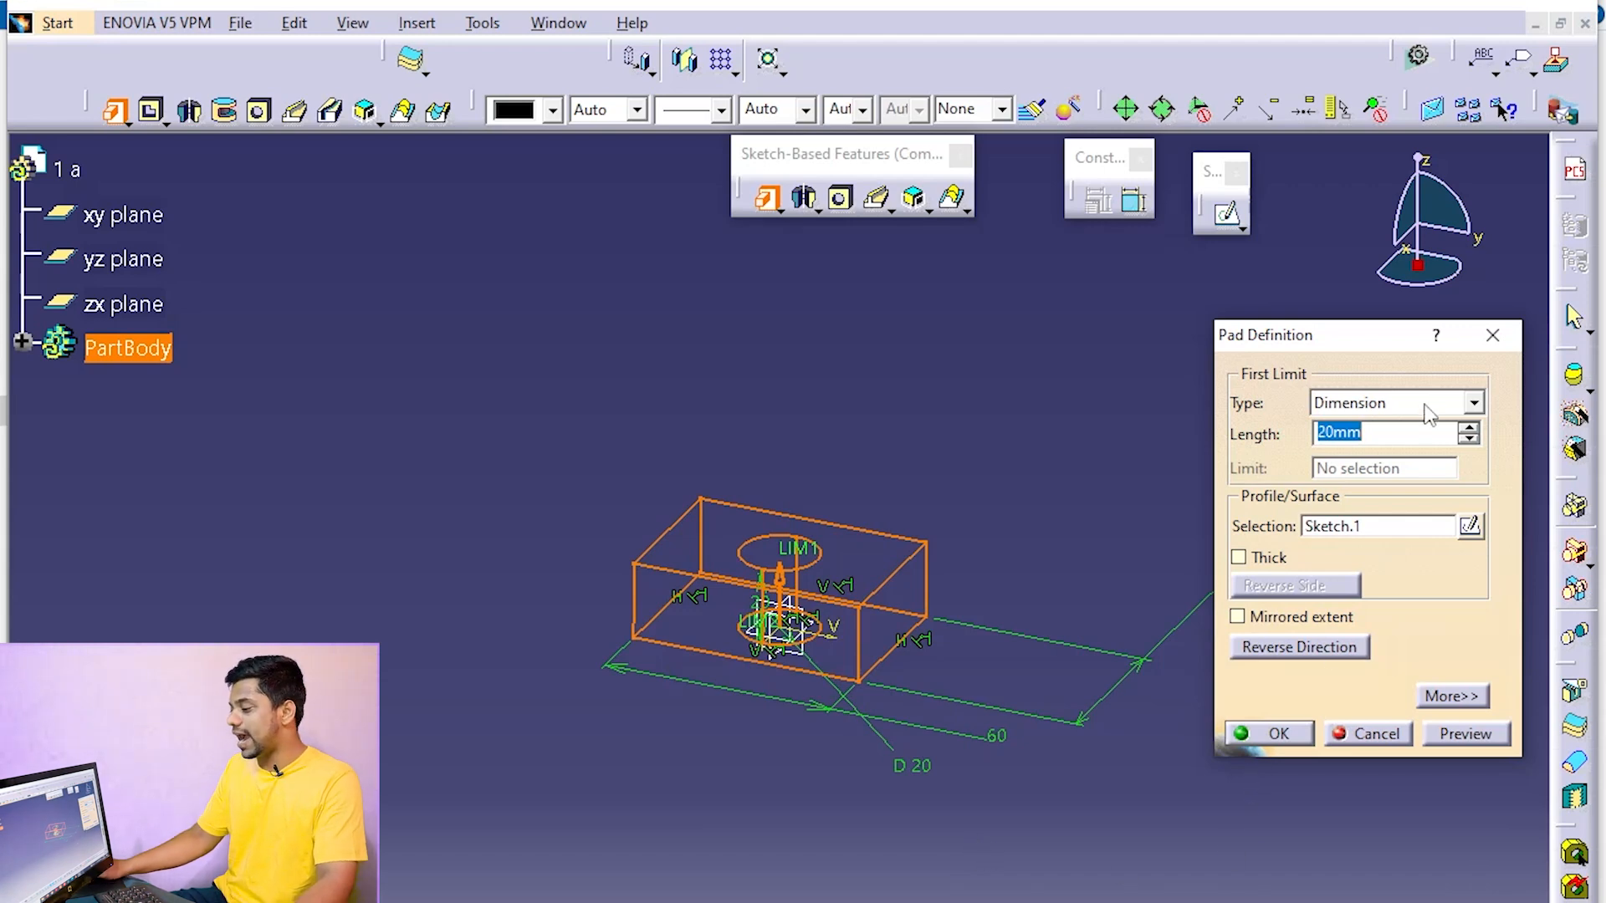
pyautogui.write('15')
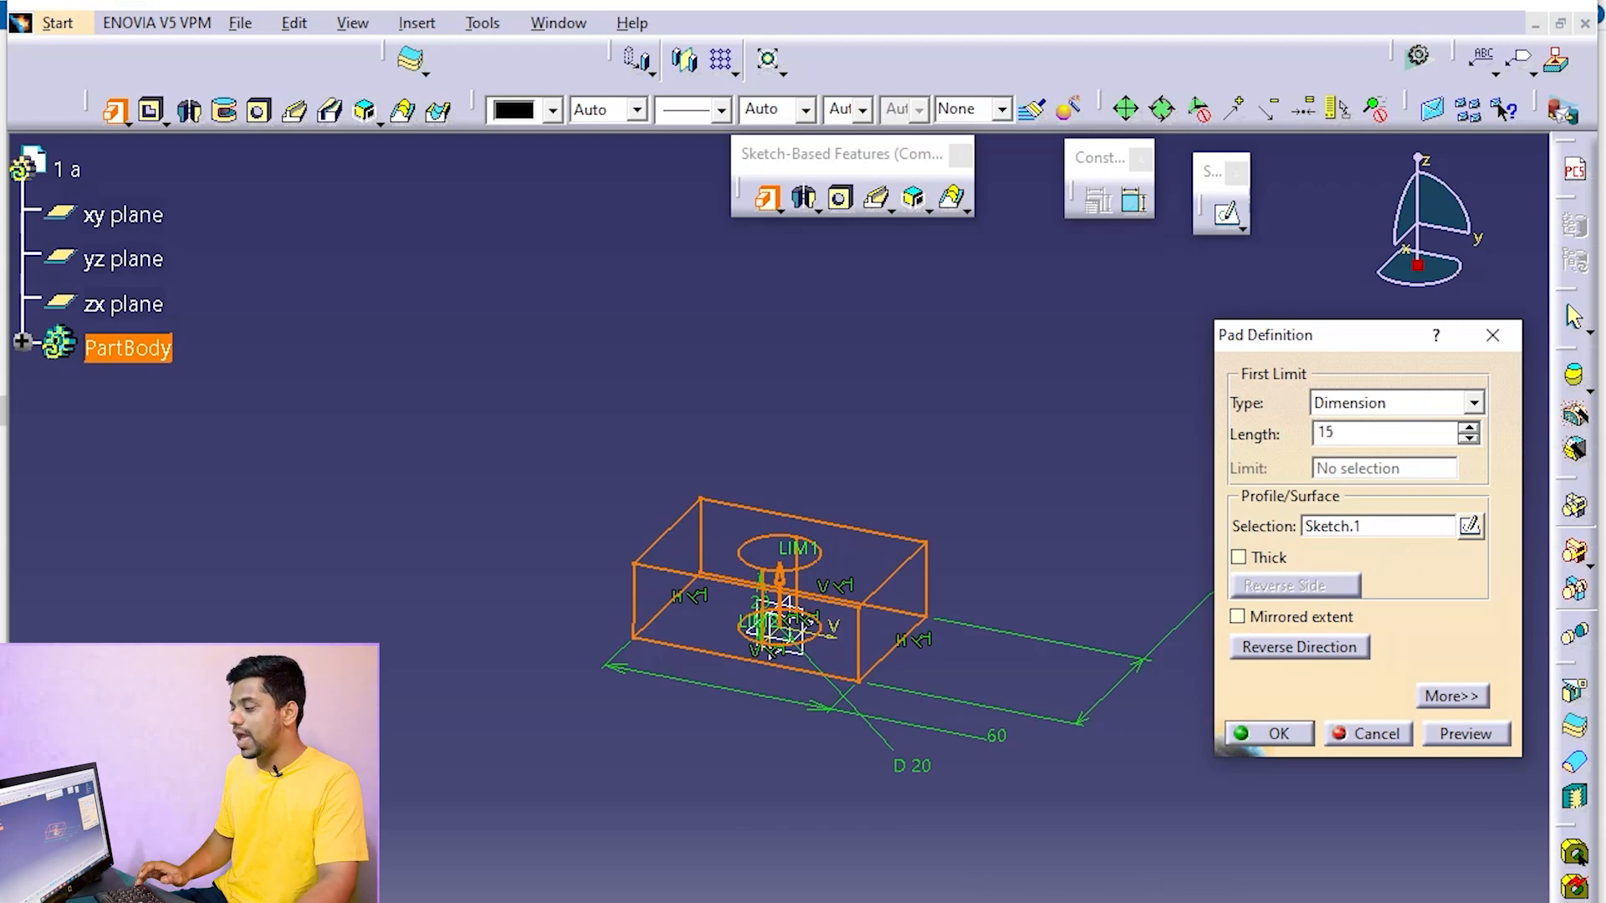
pyautogui.click(1271, 733)
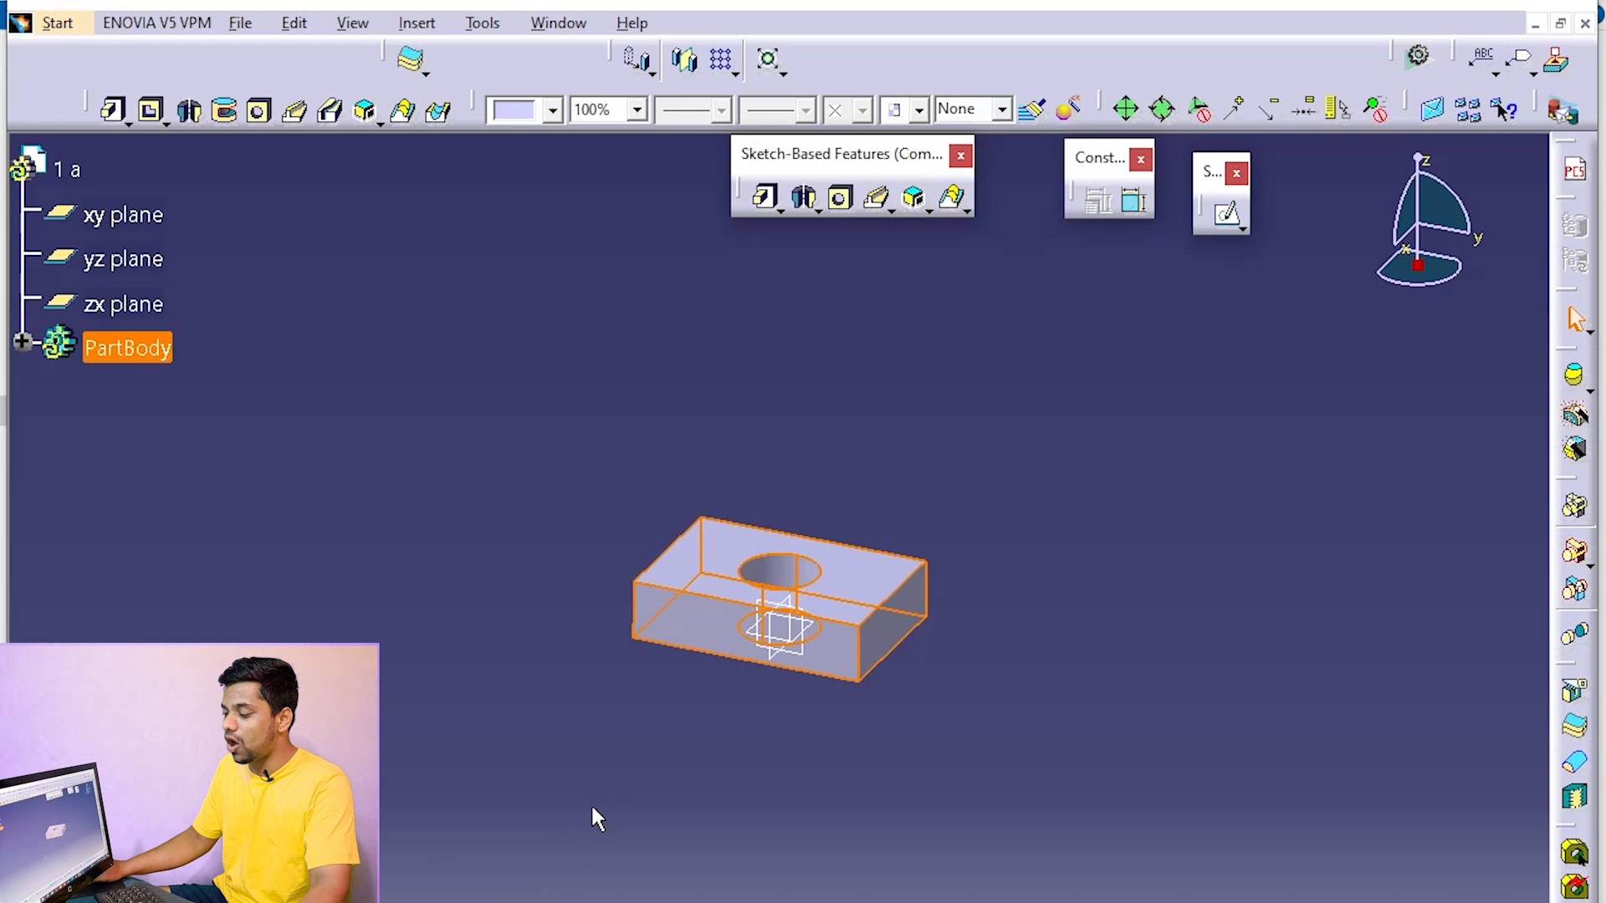
# Start a new sketch on the block's 40 mm wide vertical end face
pyautogui.click(556, 837)
pyautogui.moveTo(468, 794); pyautogui.dragTo(878, 663, button='middle')
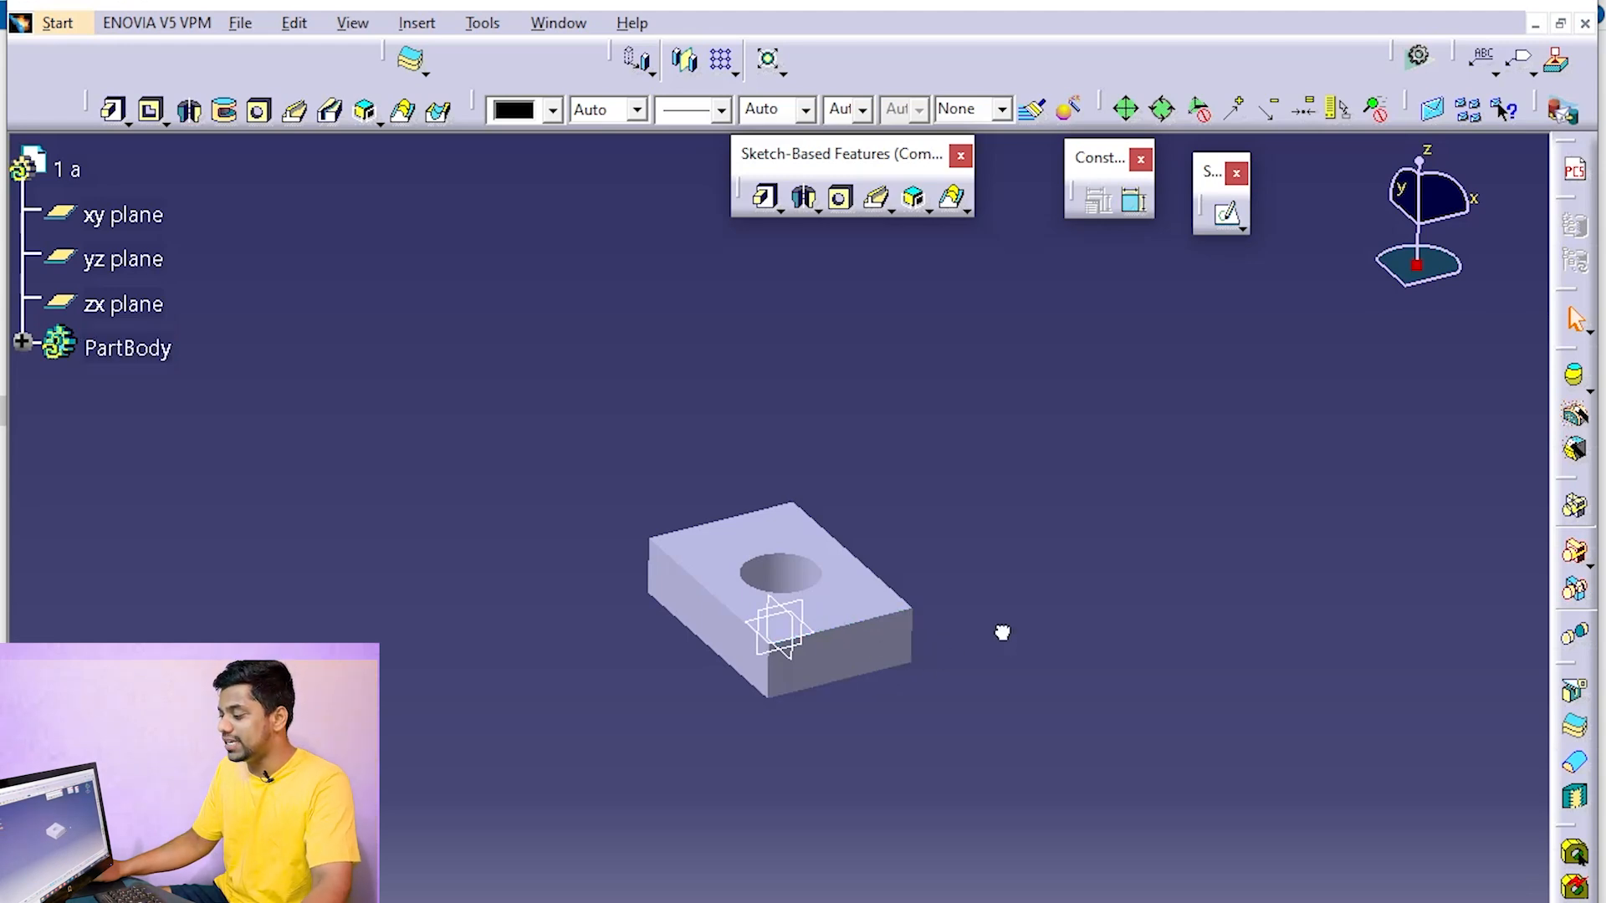
pyautogui.click(866, 661)
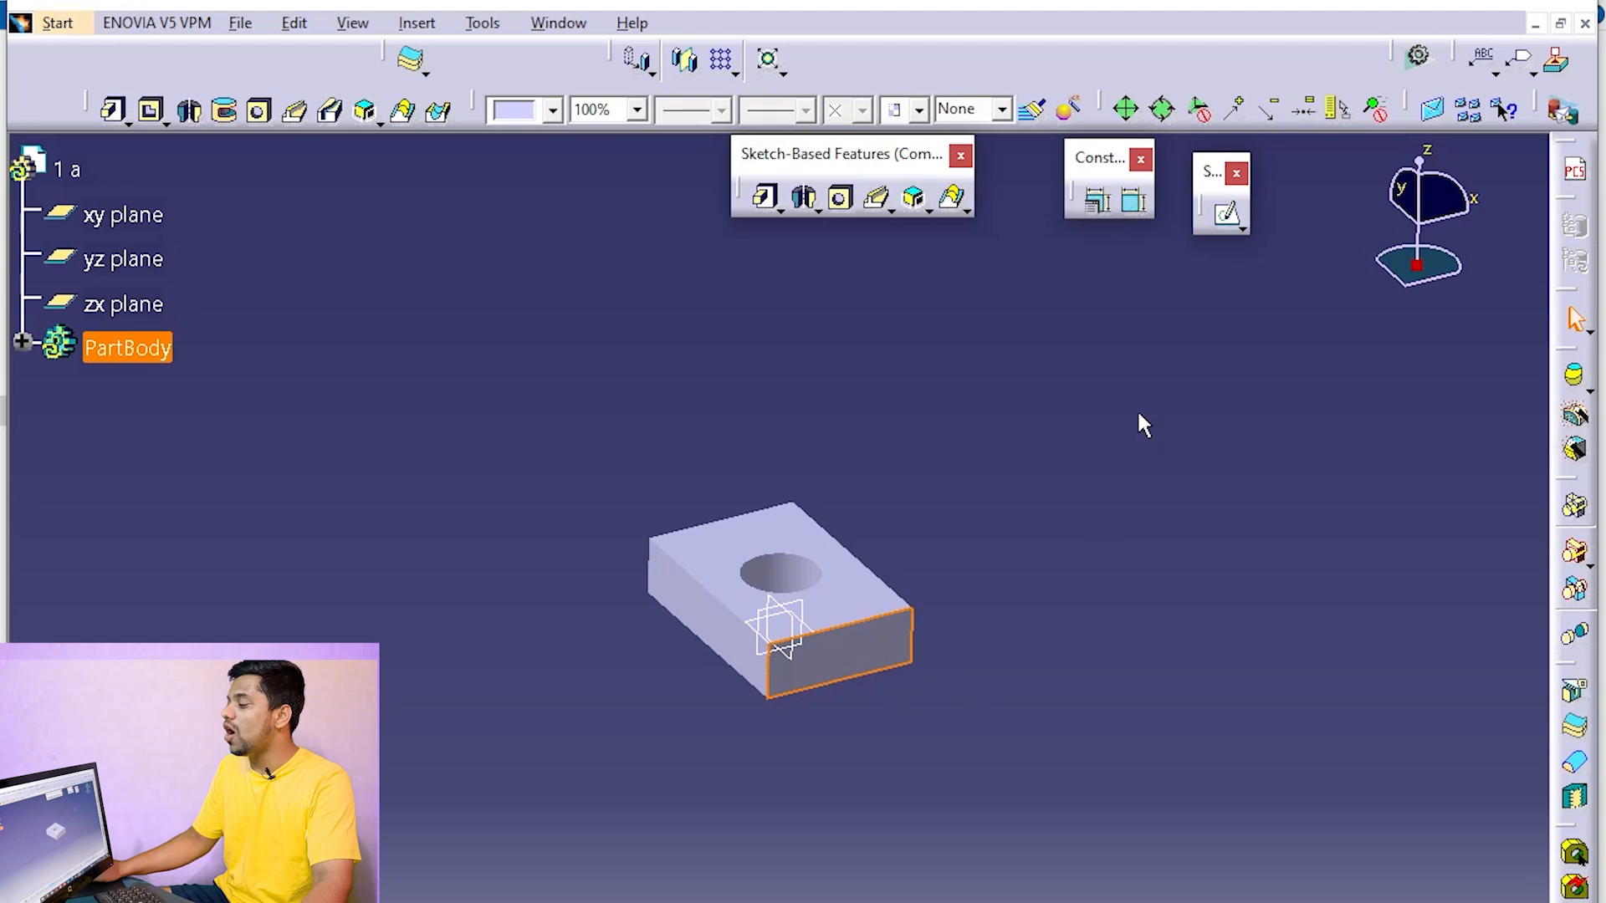
pyautogui.click(1227, 219)
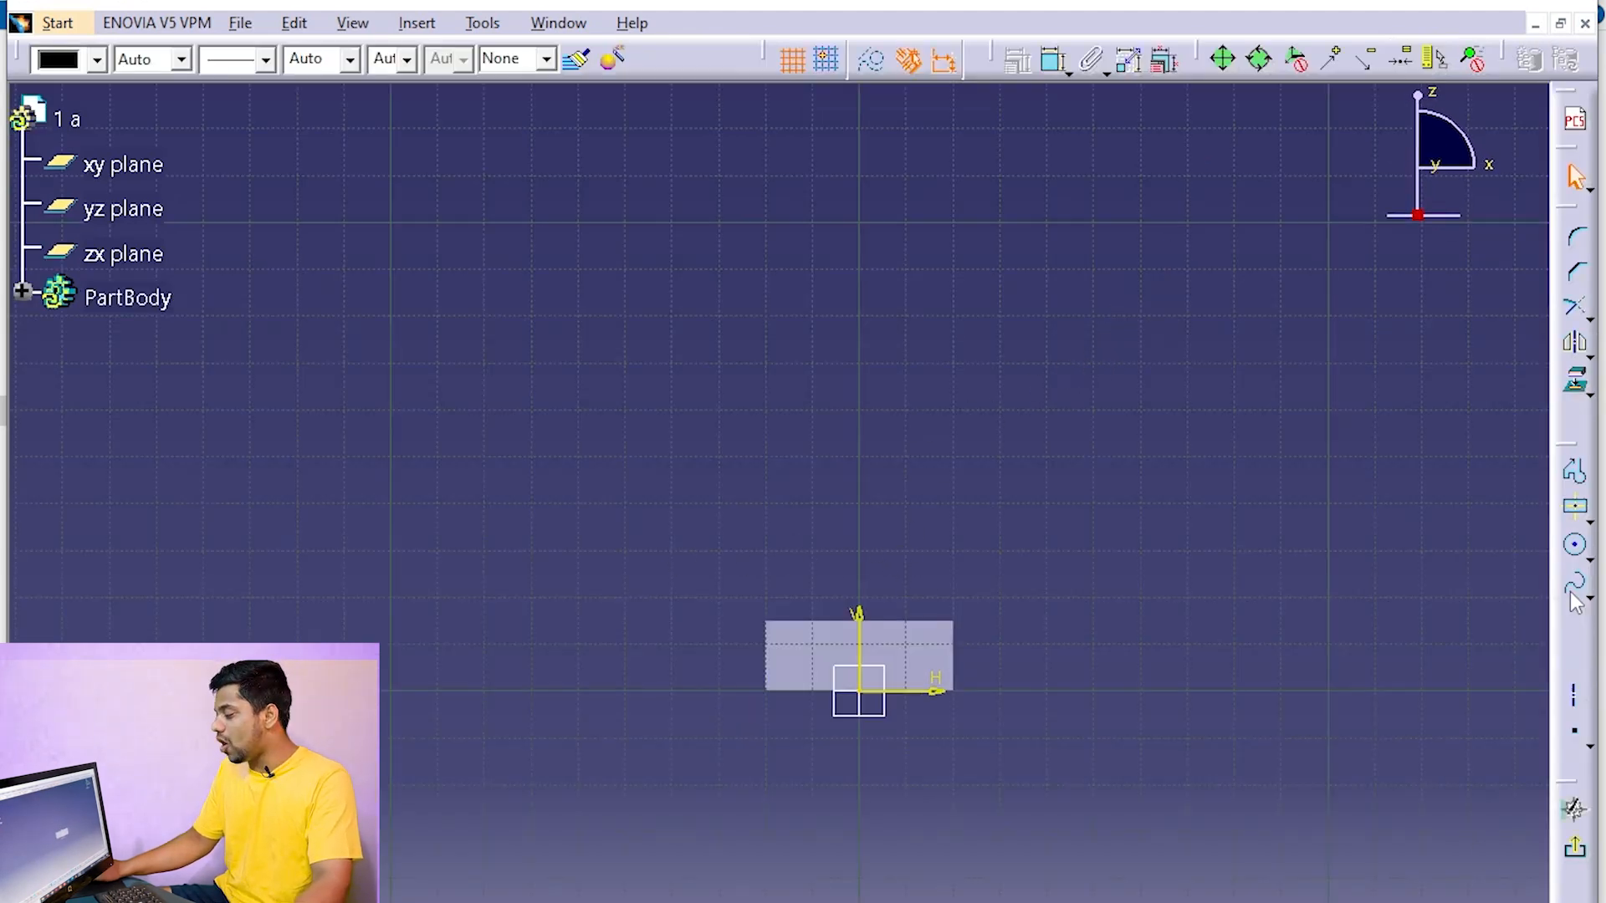
# Sketch a centered rectangle above the block's end face, centered on the vertical axis and slightly wider than the block
pyautogui.click(1583, 519)
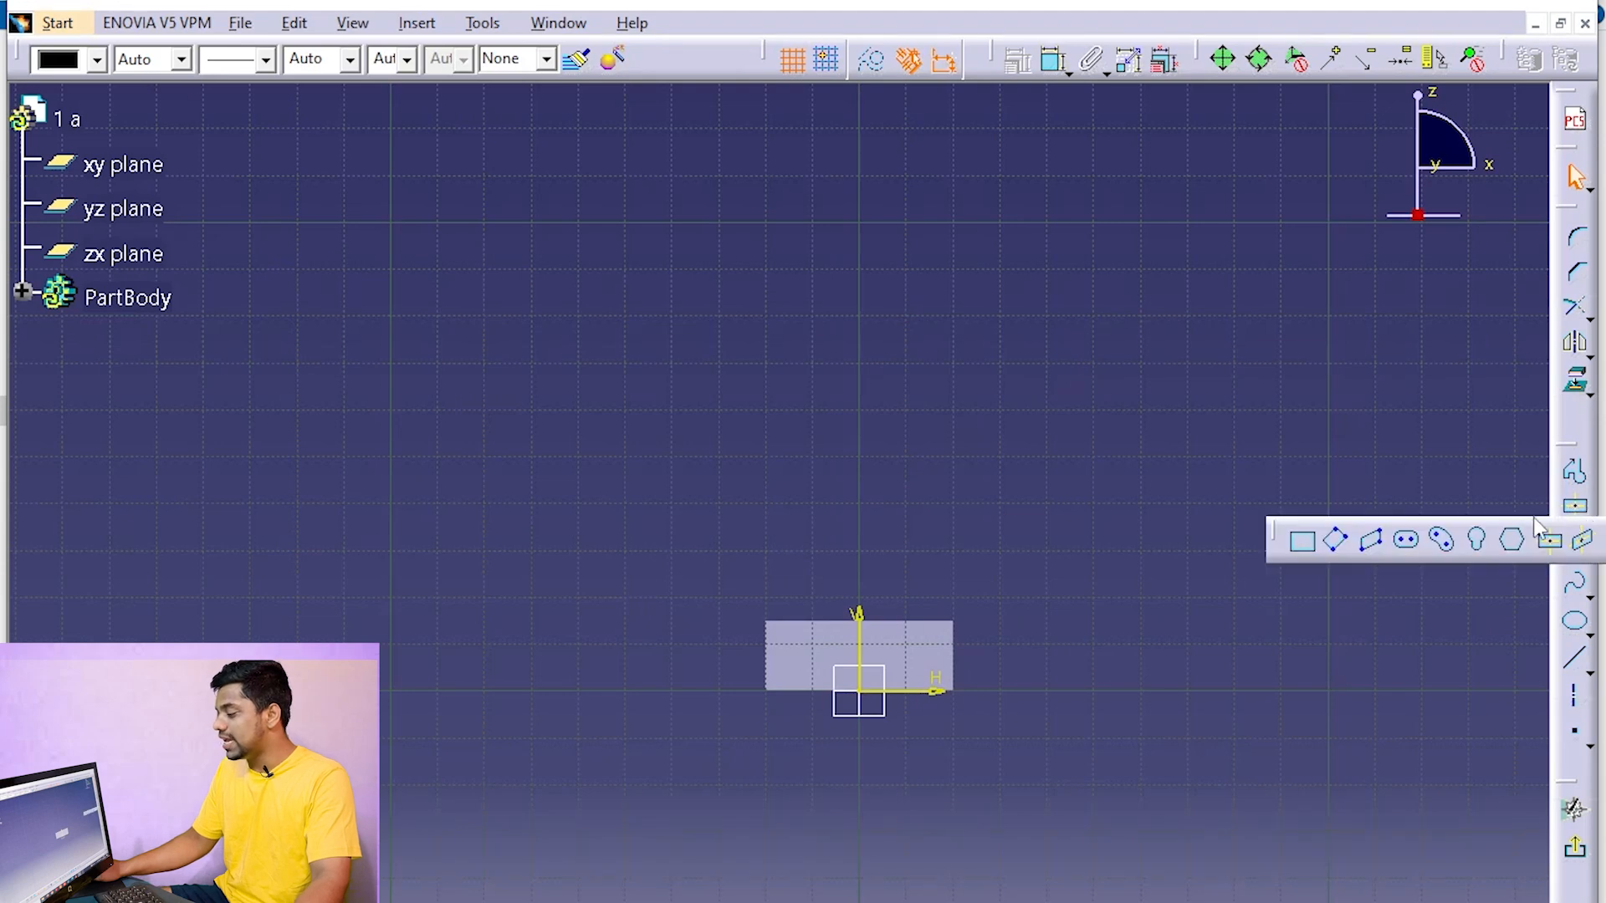
pyautogui.click(1298, 542)
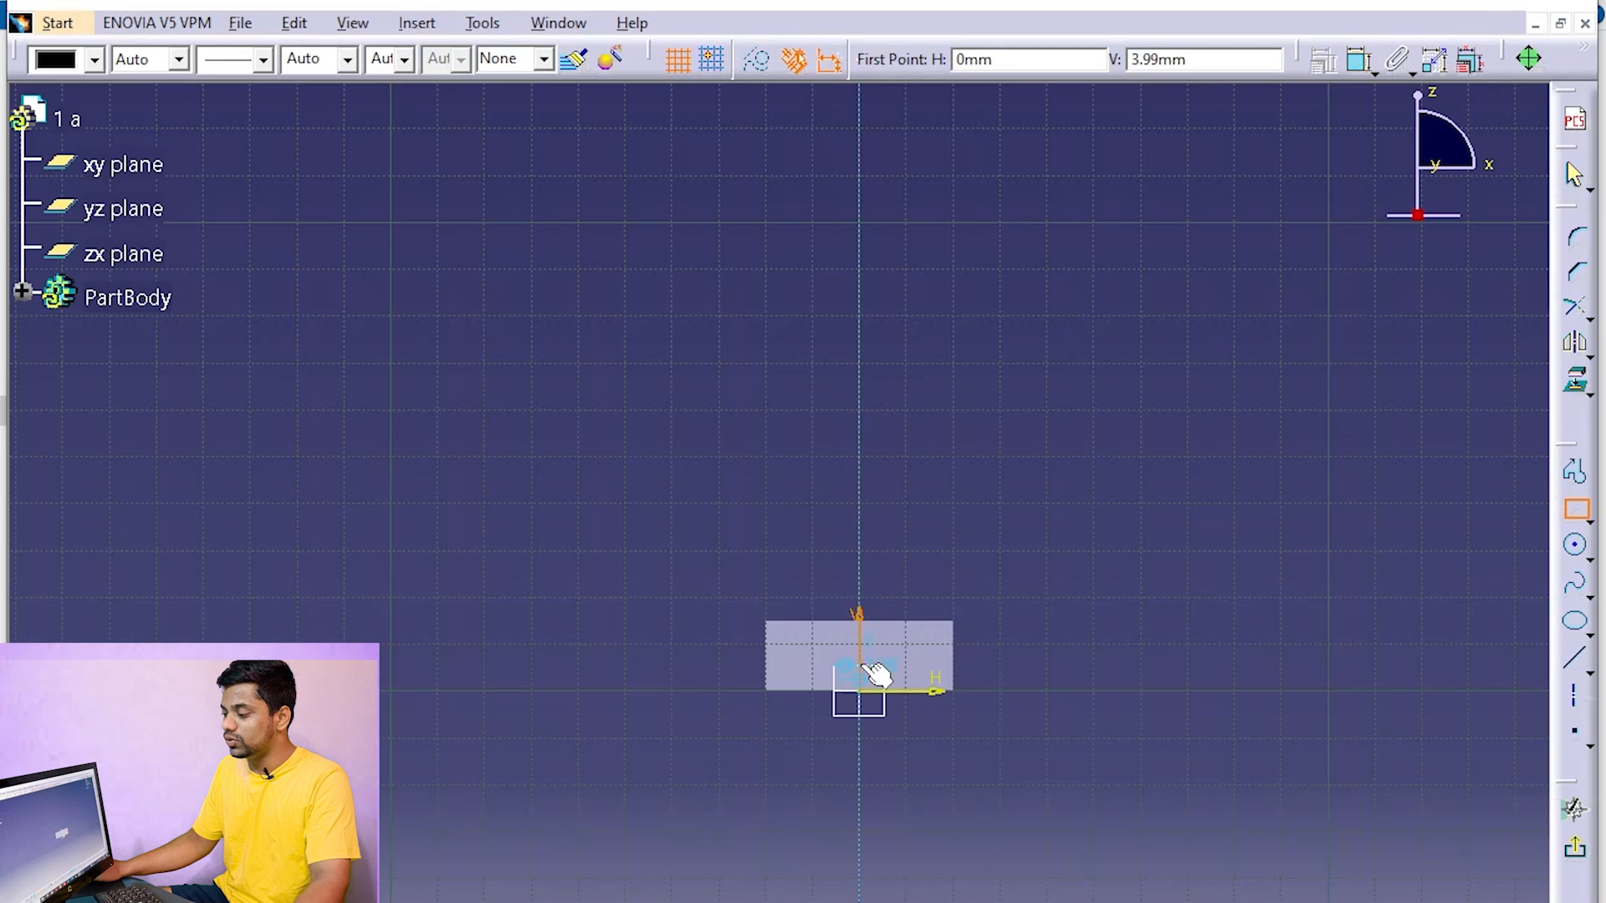
pyautogui.click(1588, 520)
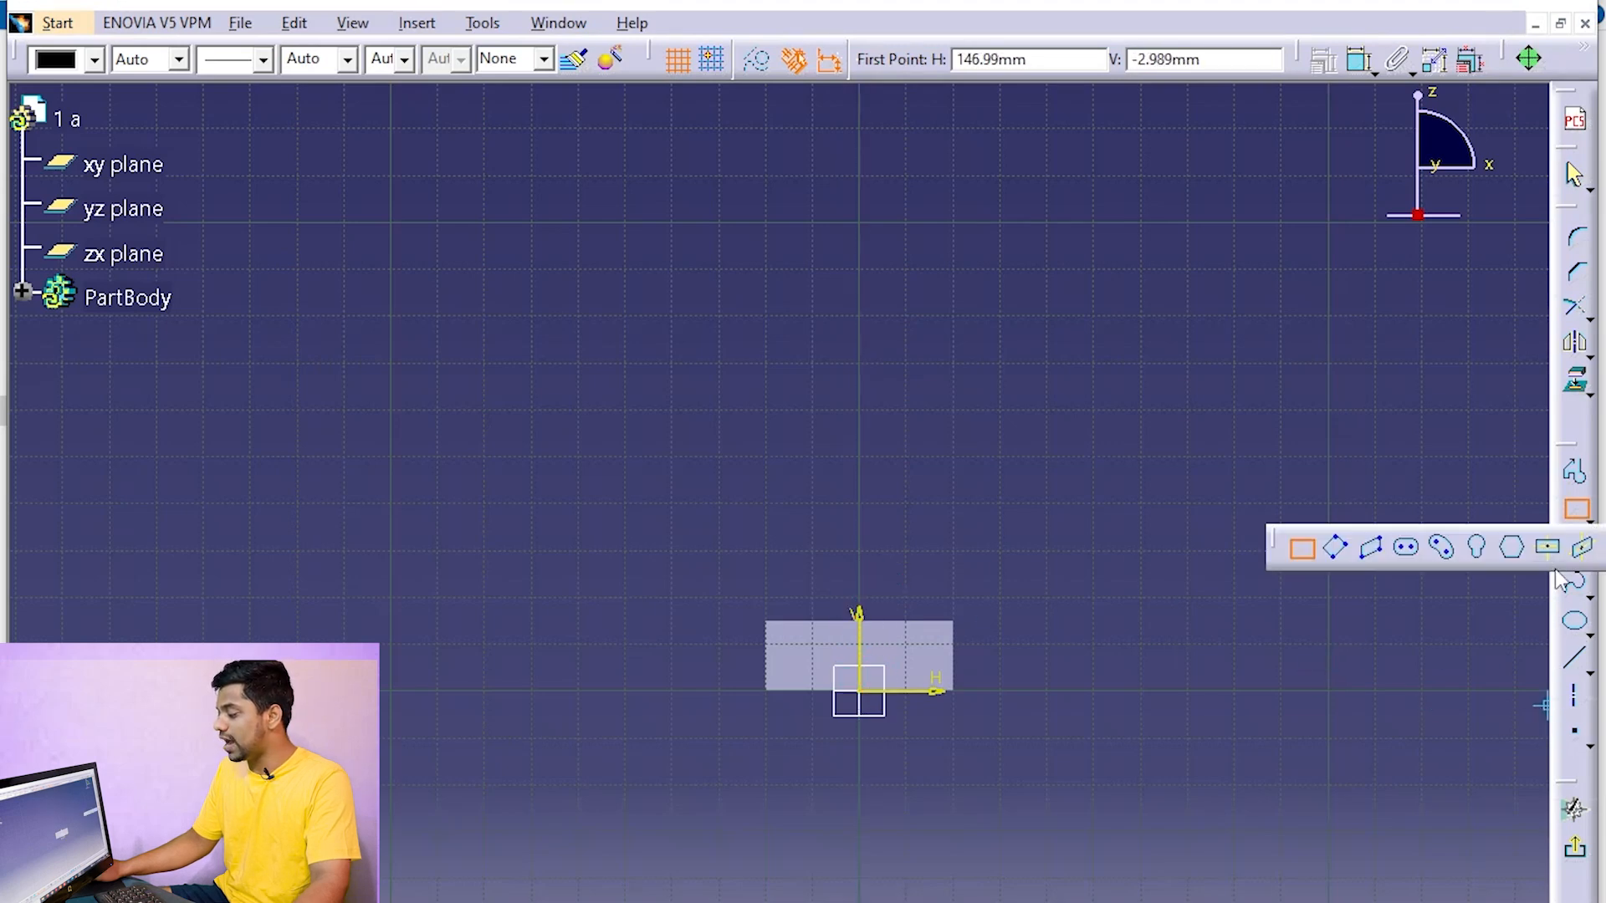
pyautogui.click(1546, 546)
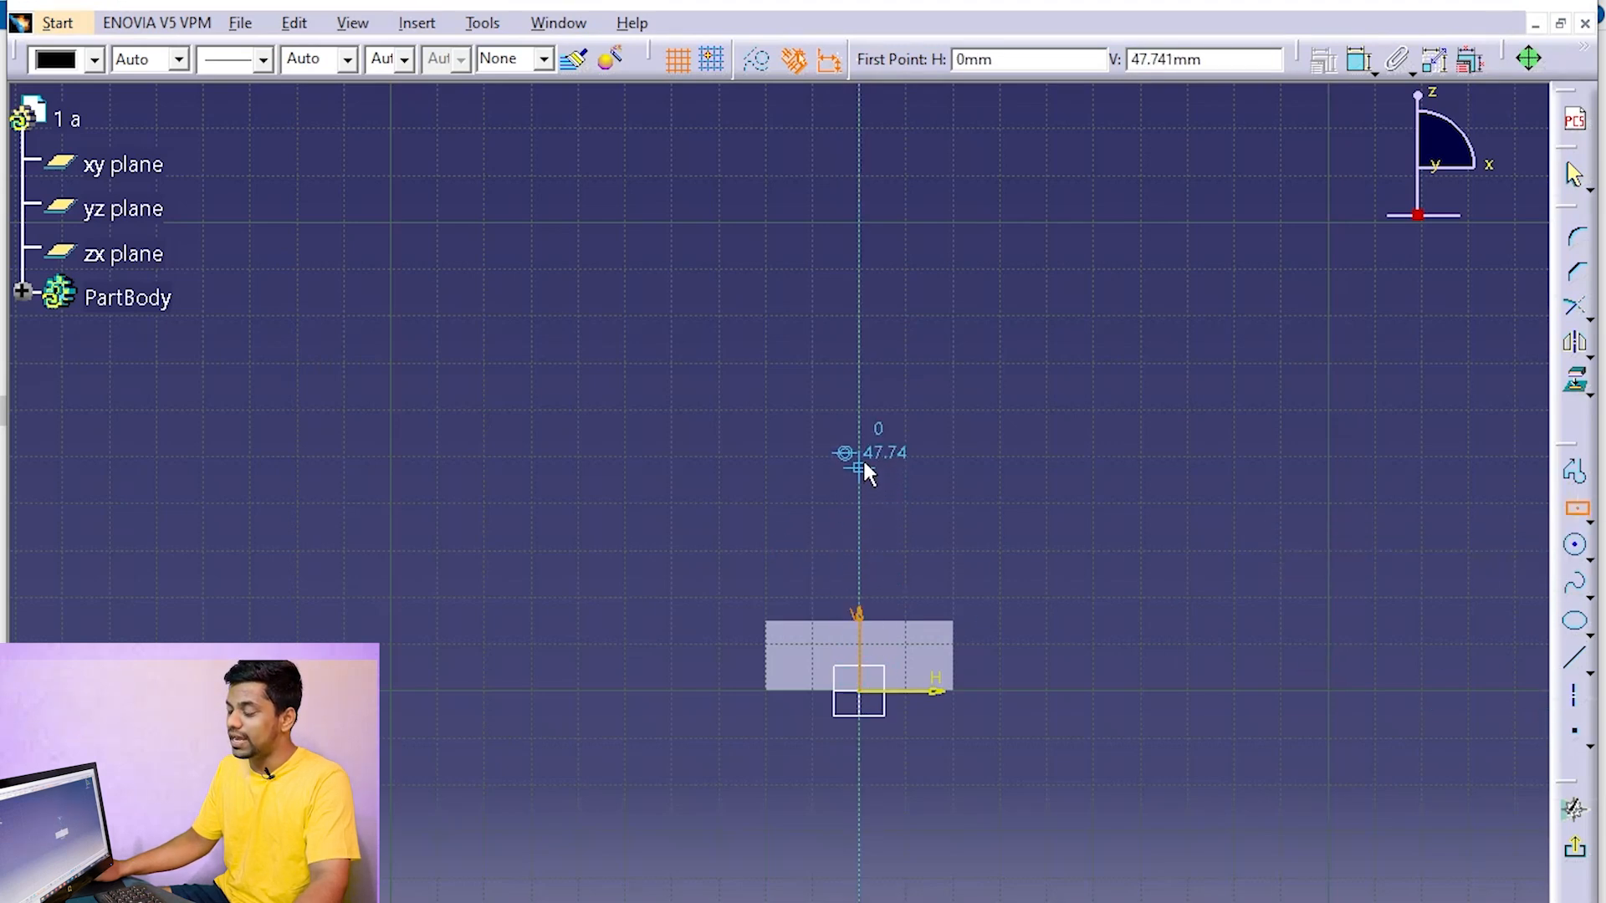
pyautogui.click(858, 430)
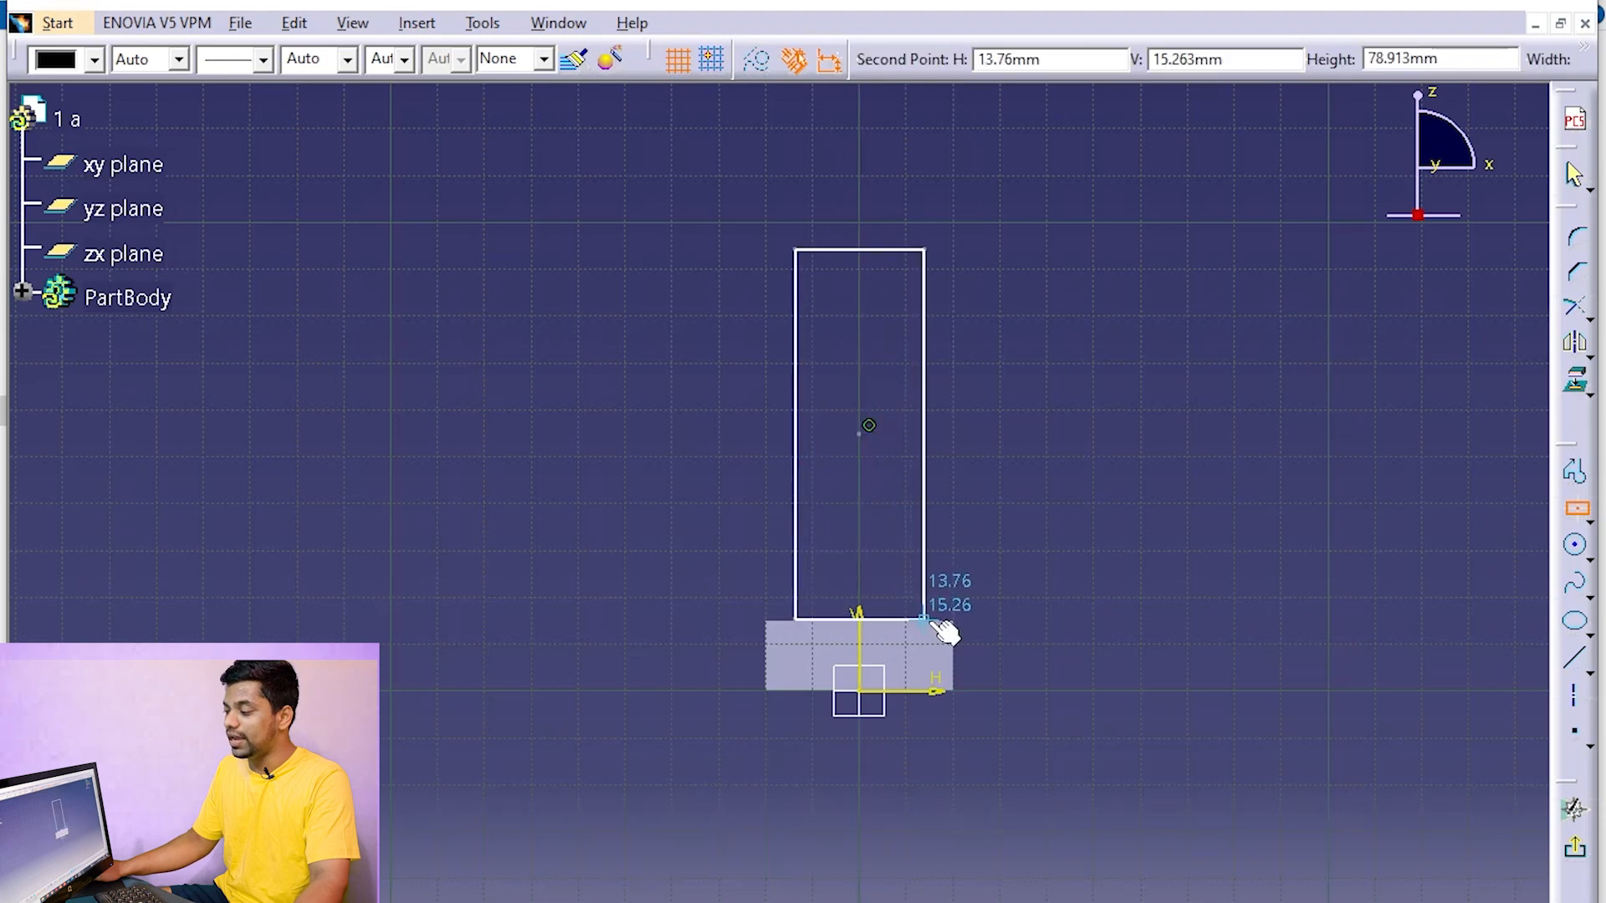
pyautogui.click(976, 577)
pyautogui.click(1076, 505)
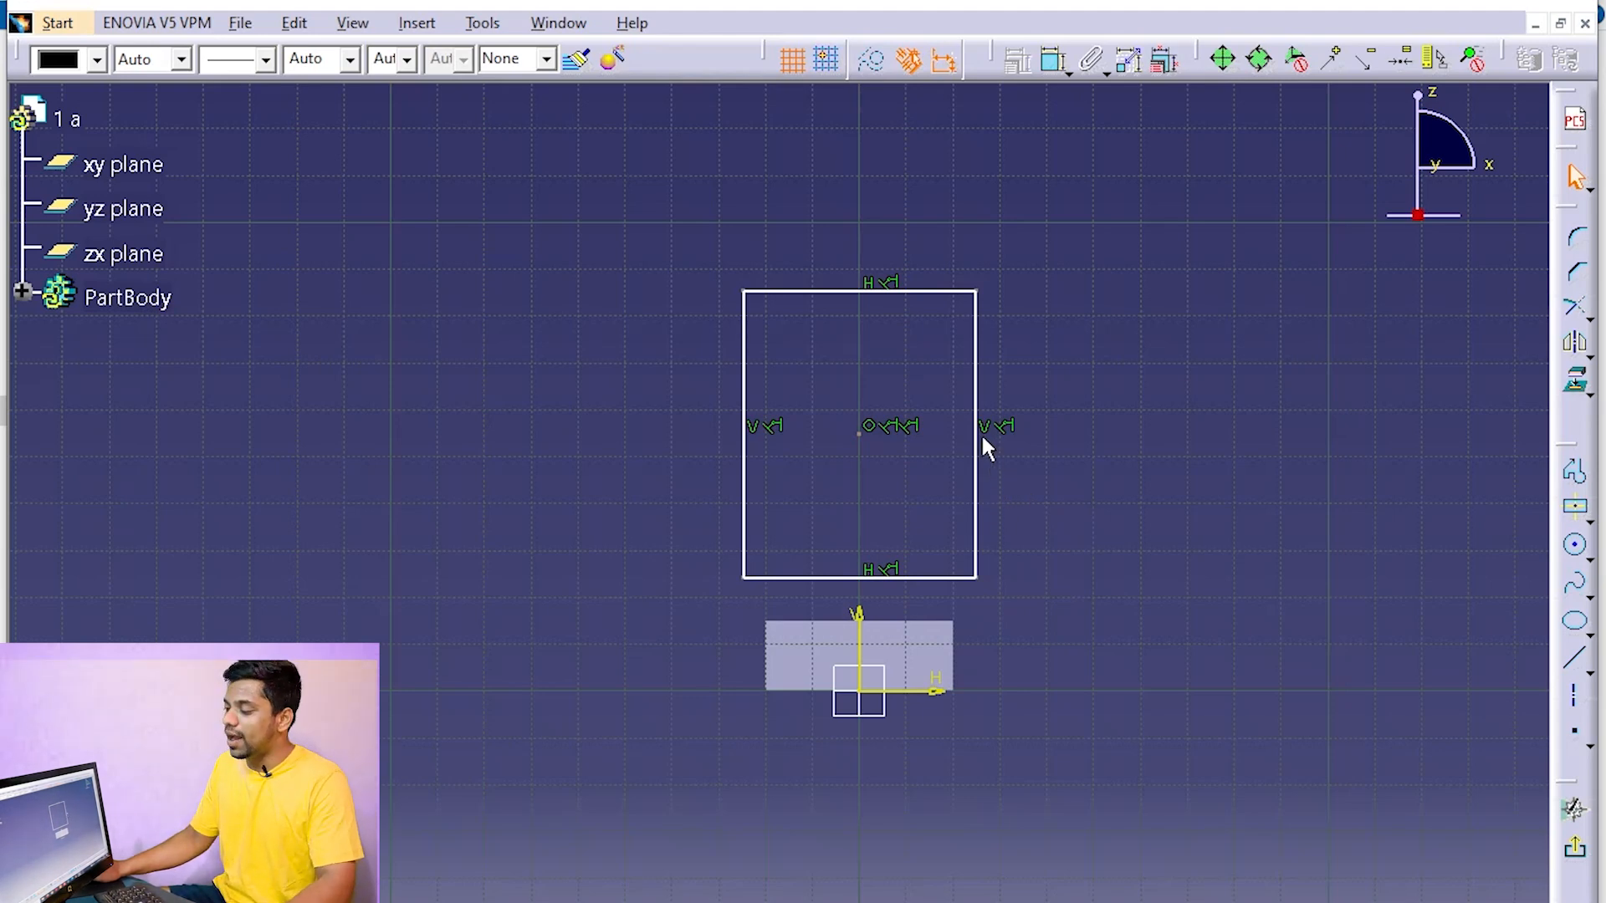
# Constrain the rectangle's right vertical edge to be coincident with the block's right side edge
pyautogui.click(977, 460)
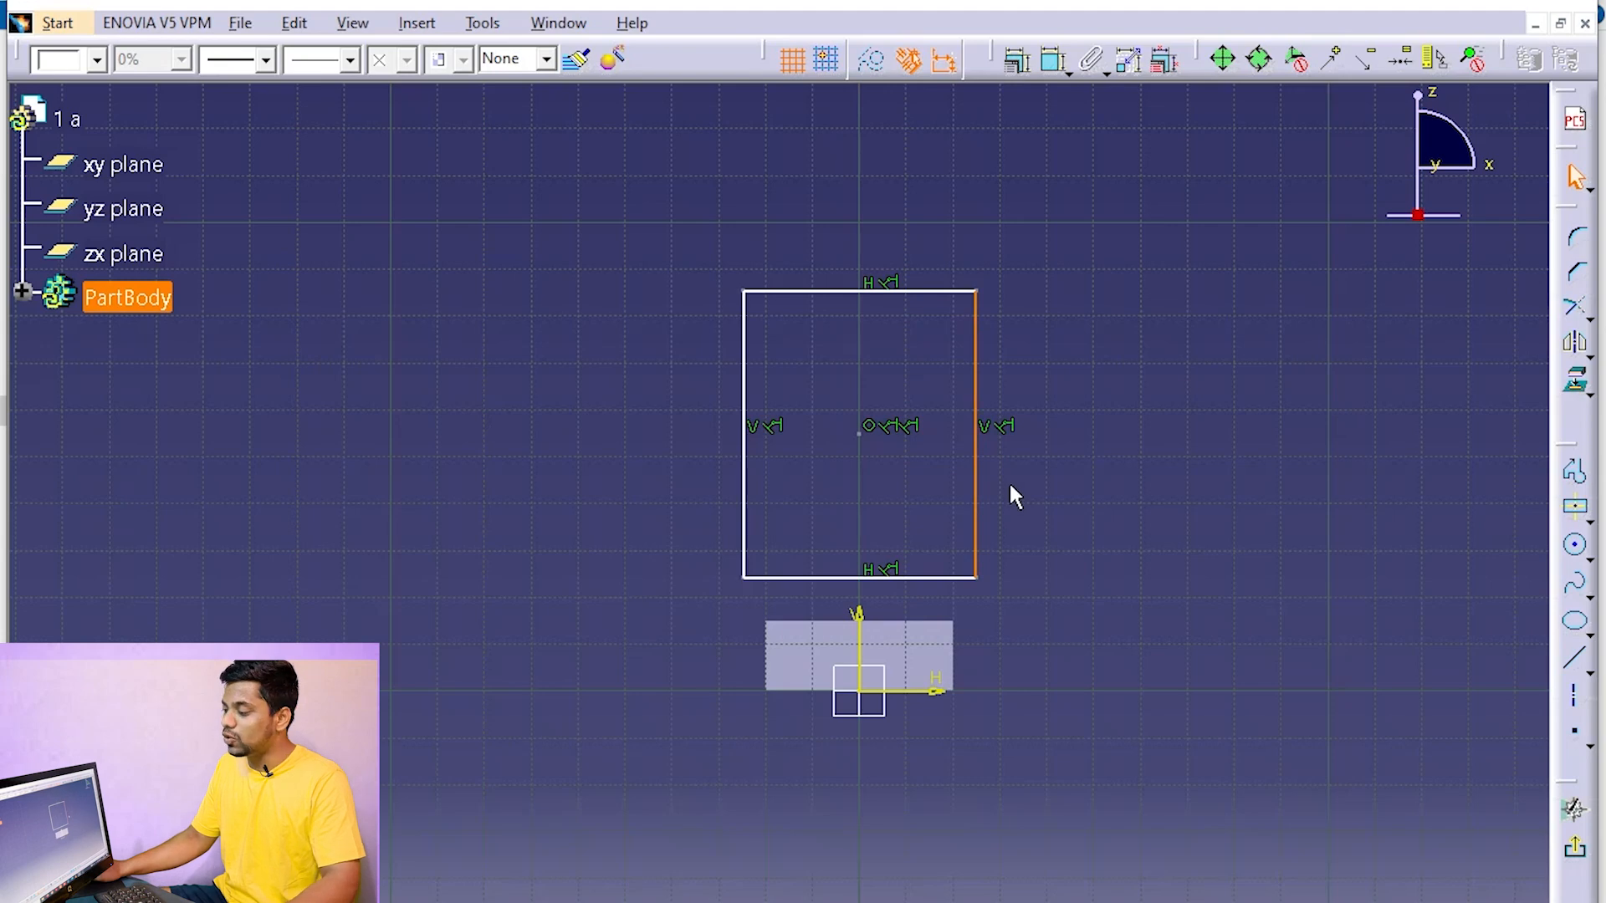
pyautogui.keyDown('ctrl'); pyautogui.click(954, 662); pyautogui.keyUp('ctrl')
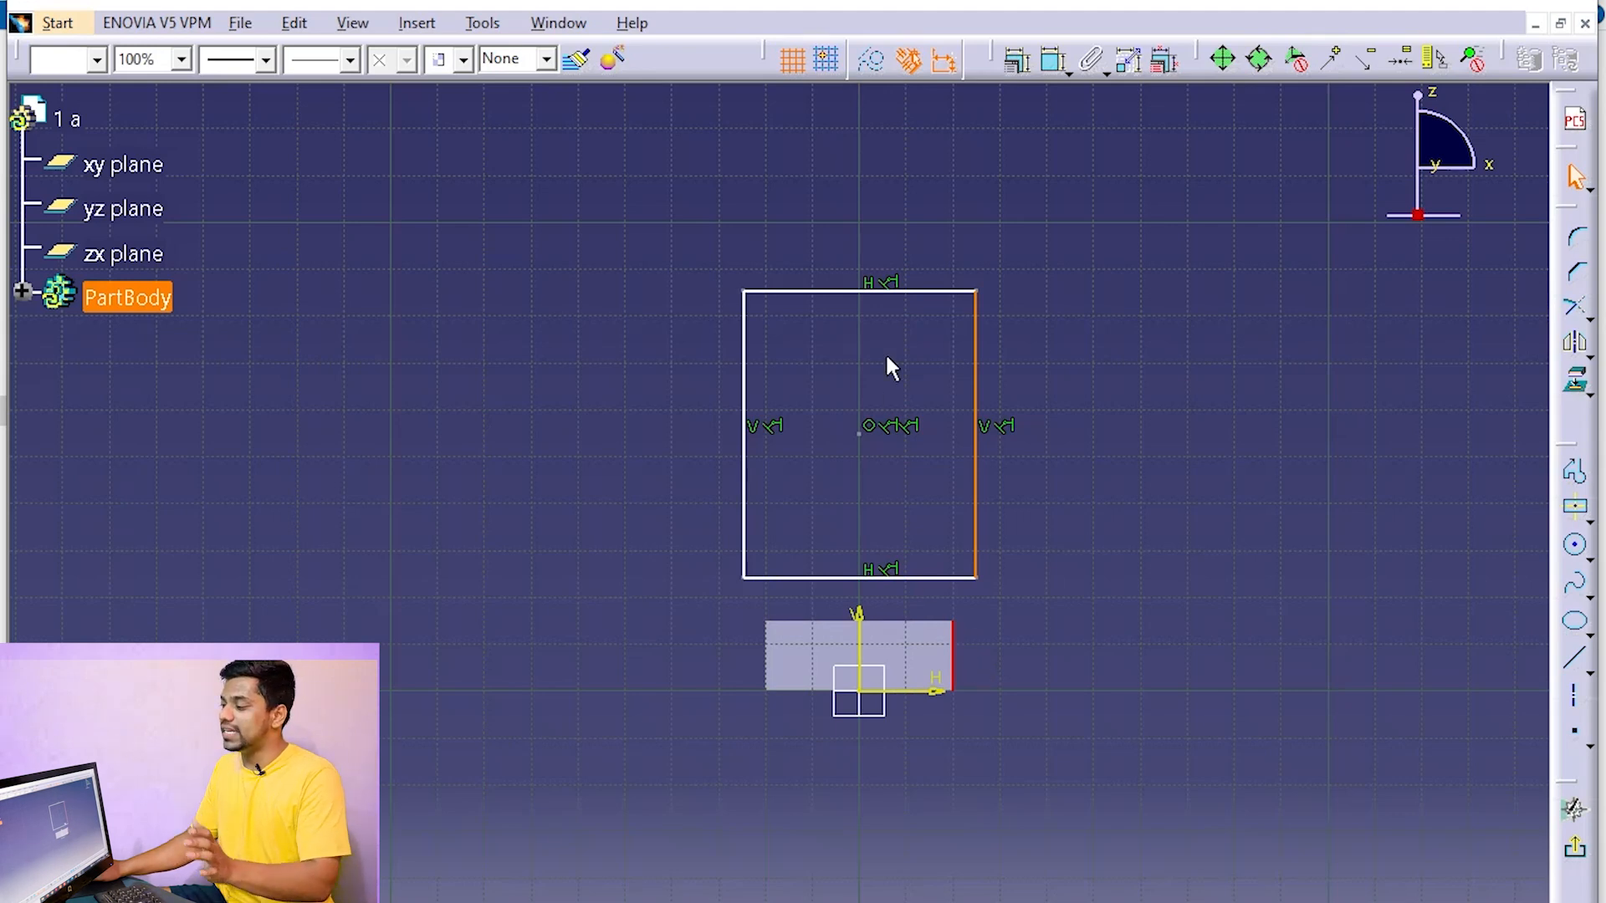
pyautogui.click(1016, 60)
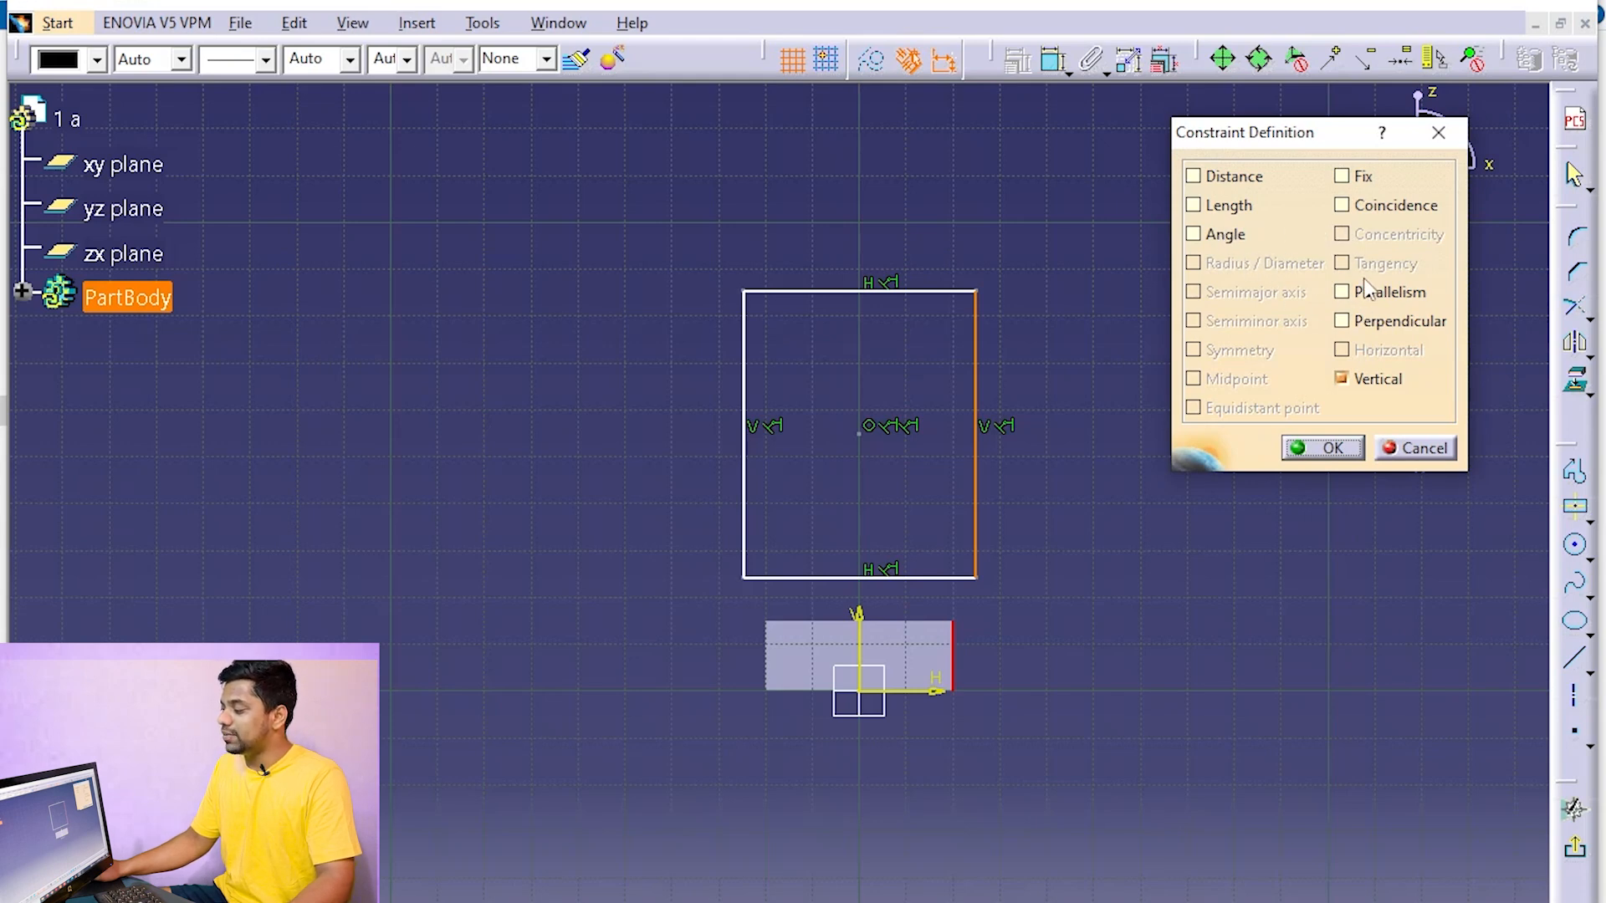
pyautogui.click(1346, 209)
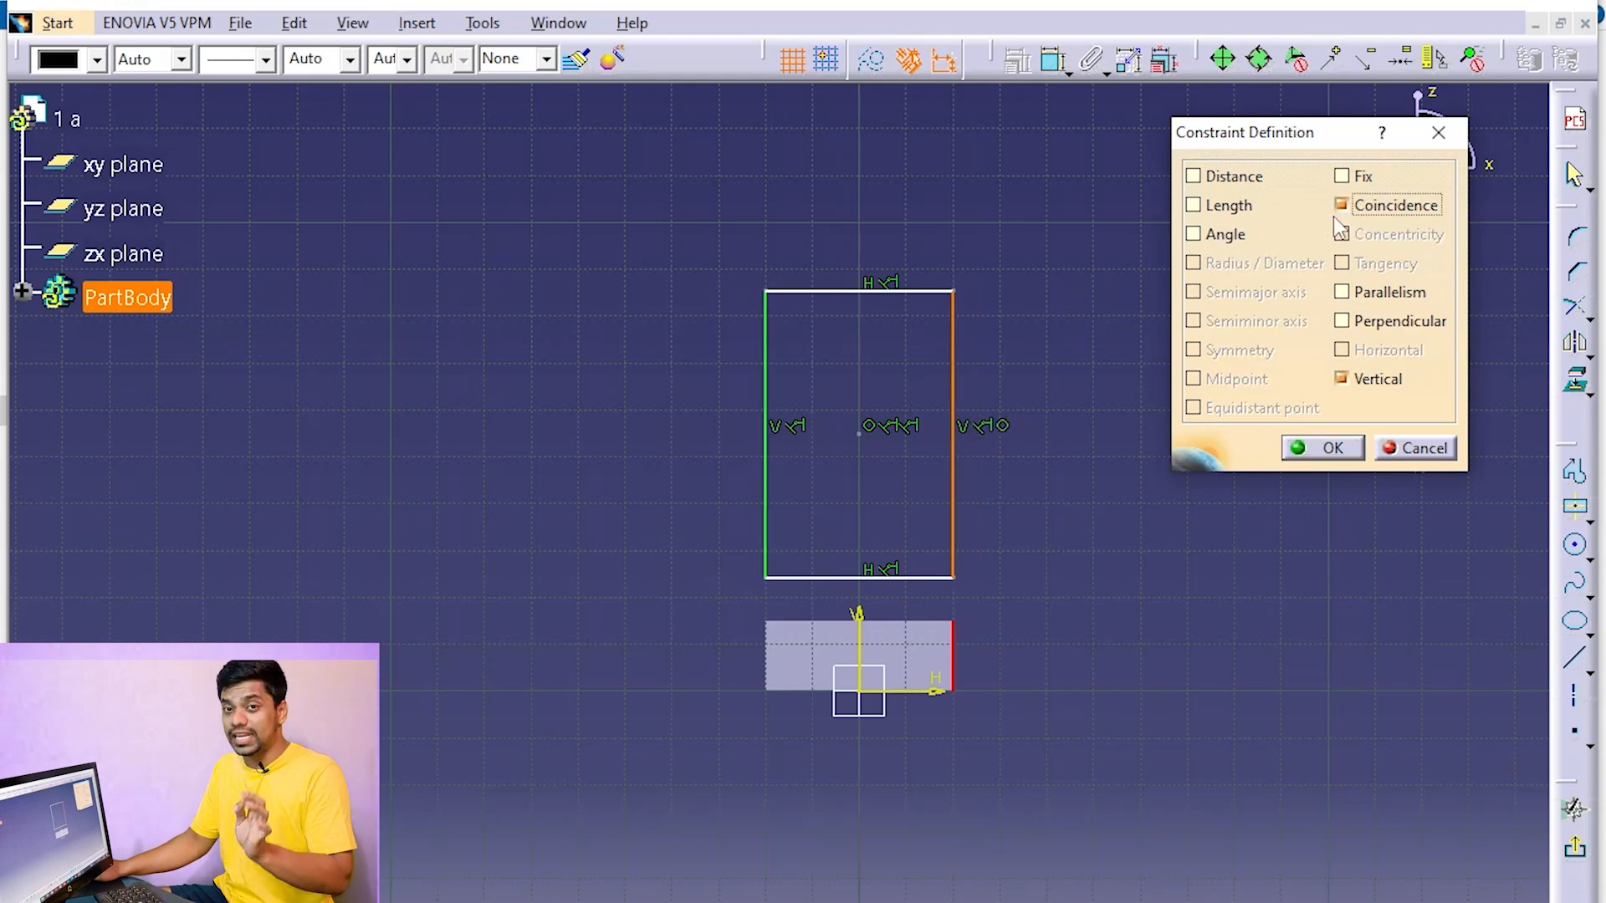
pyautogui.click(1320, 447)
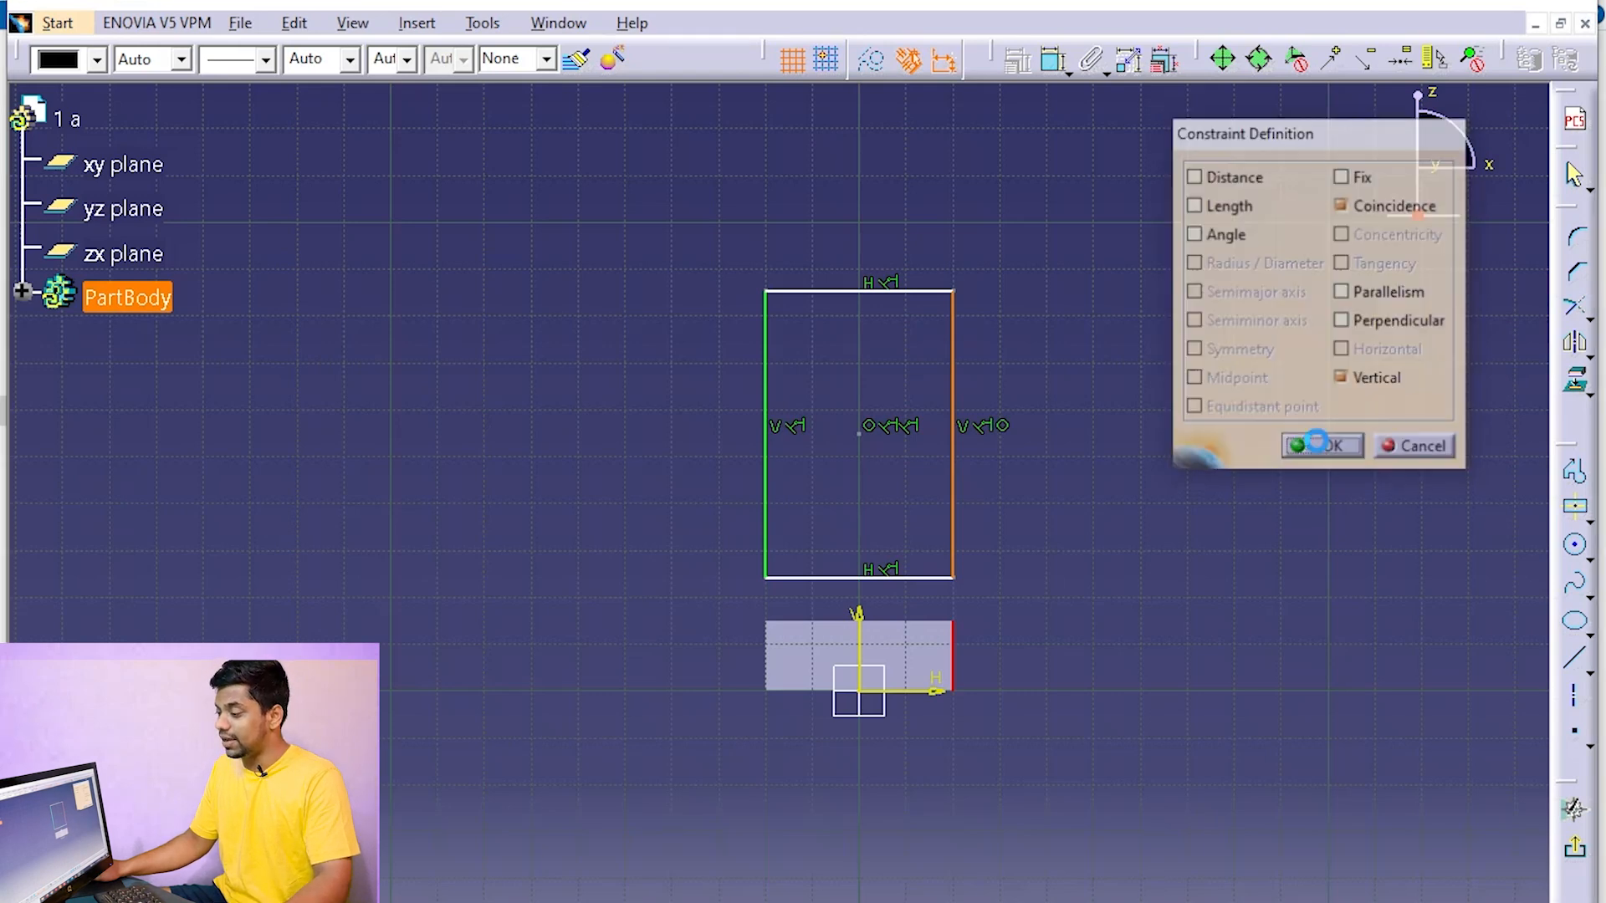
# Constrain the rectangle's bottom edge to be coincident with the sketch's horizontal axis at the block's base
pyautogui.click(941, 577)
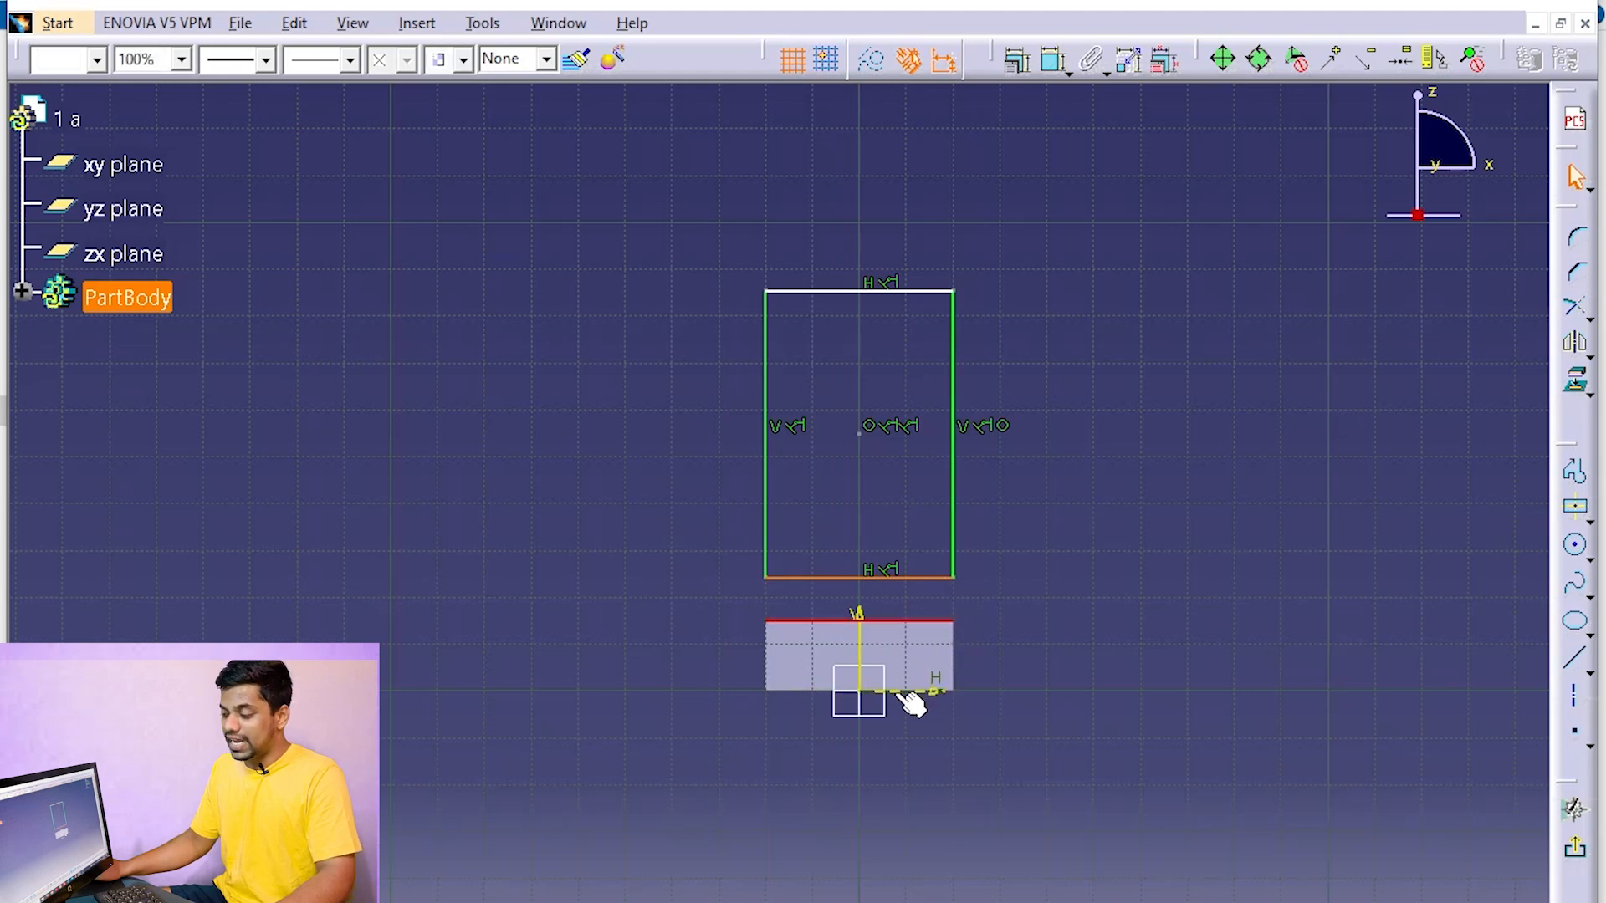
pyautogui.click(1021, 621)
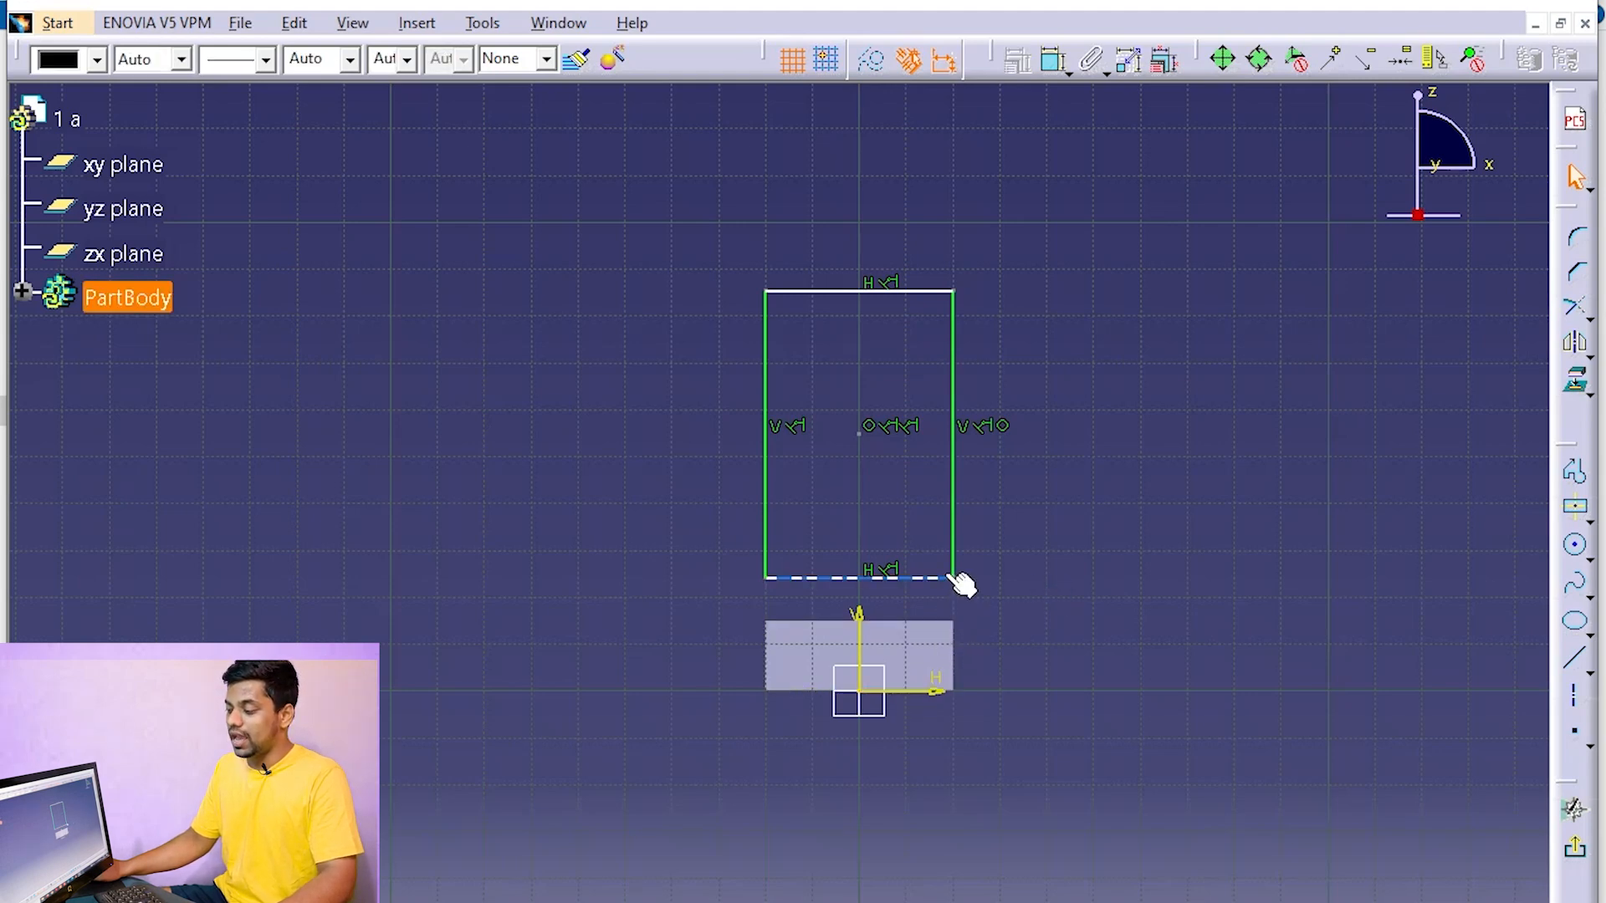
pyautogui.click(948, 579)
pyautogui.keyDown('ctrl'); pyautogui.click(912, 691); pyautogui.keyUp('ctrl')
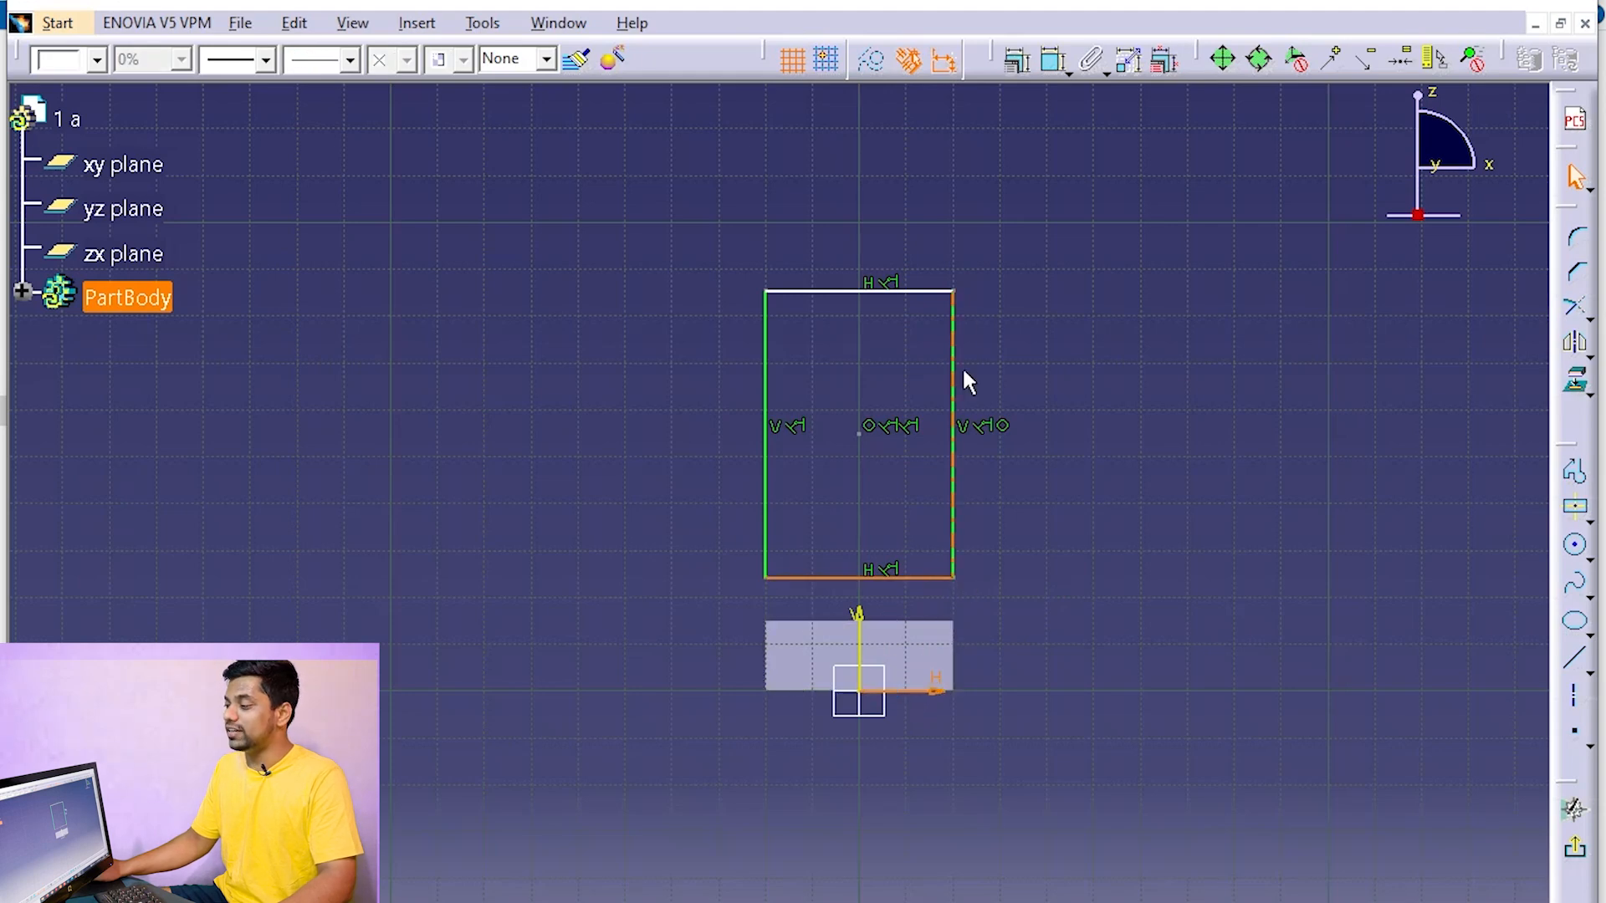
pyautogui.click(1019, 64)
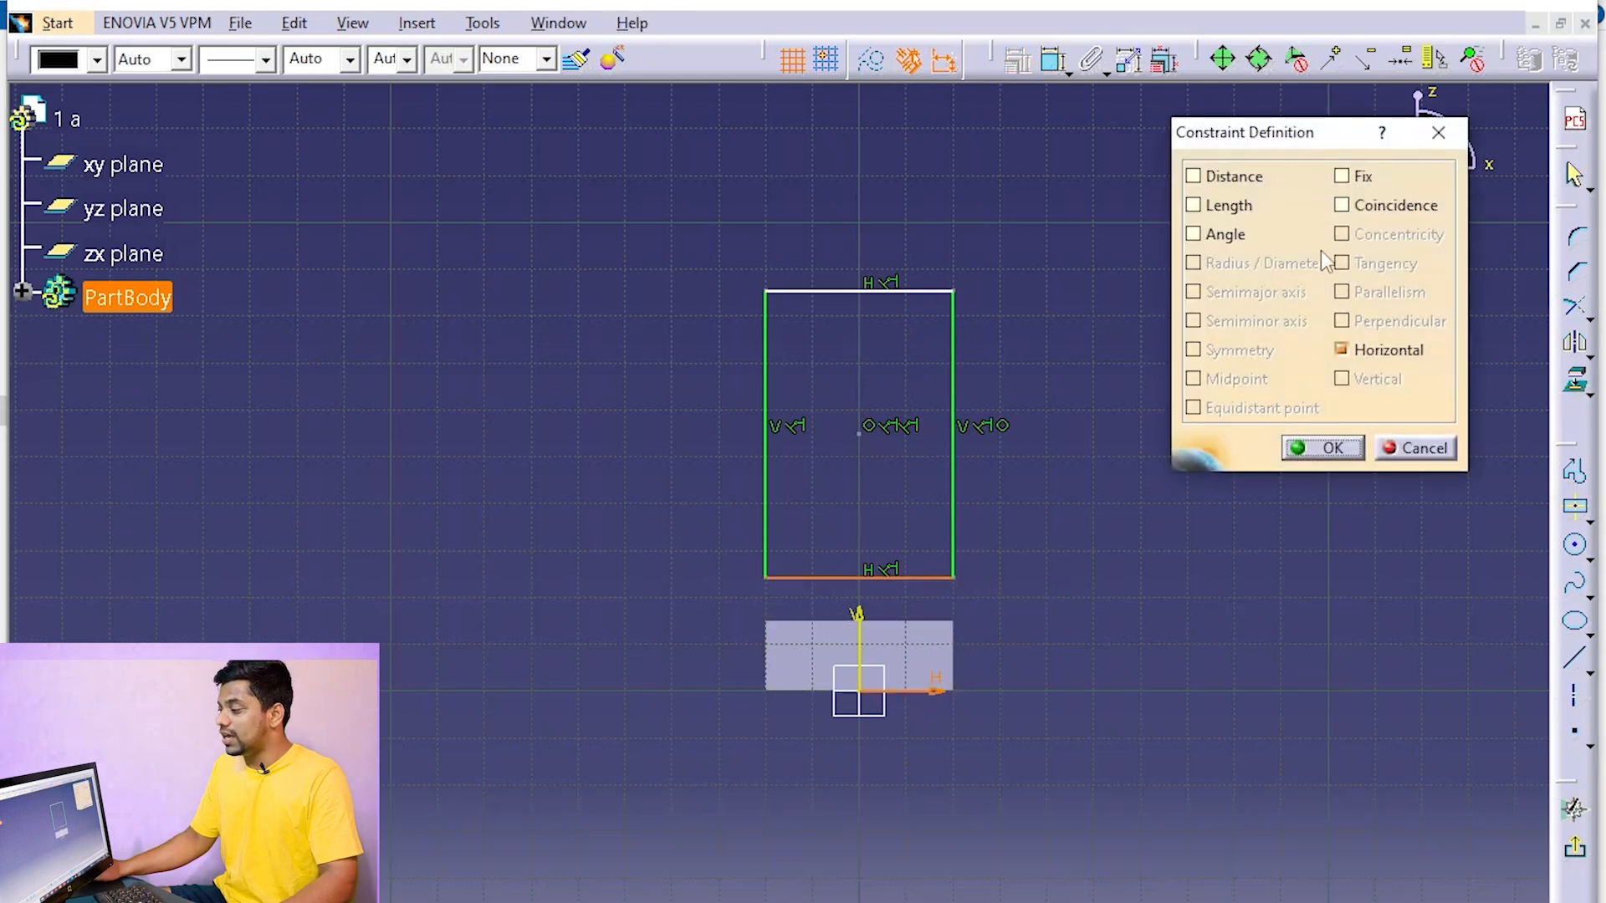
pyautogui.click(1353, 208)
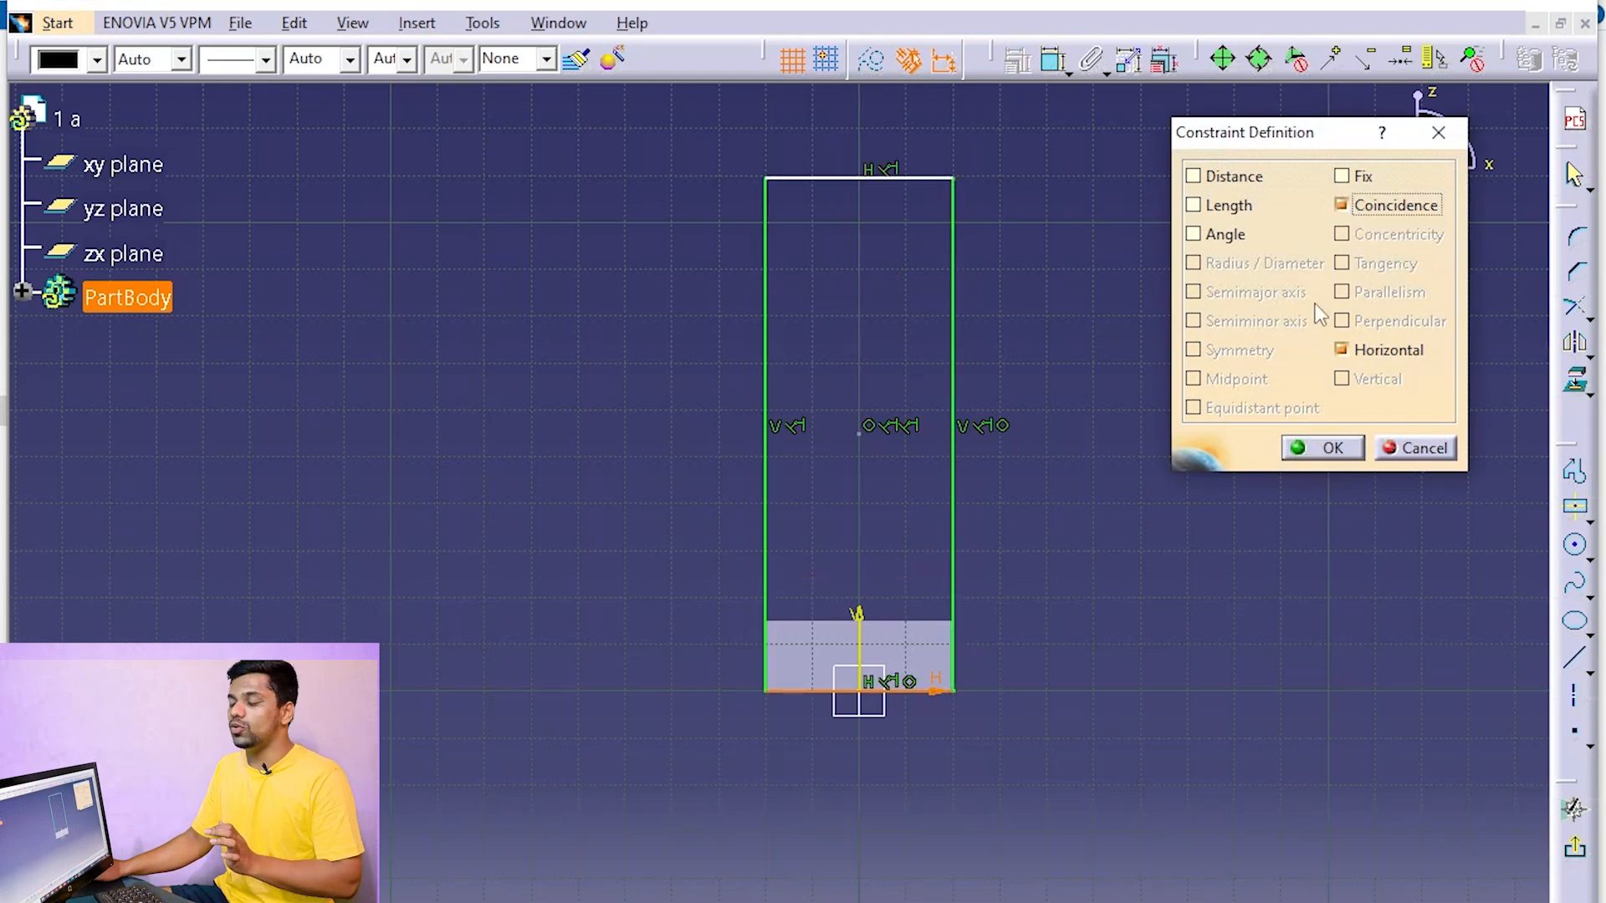
pyautogui.click(1335, 448)
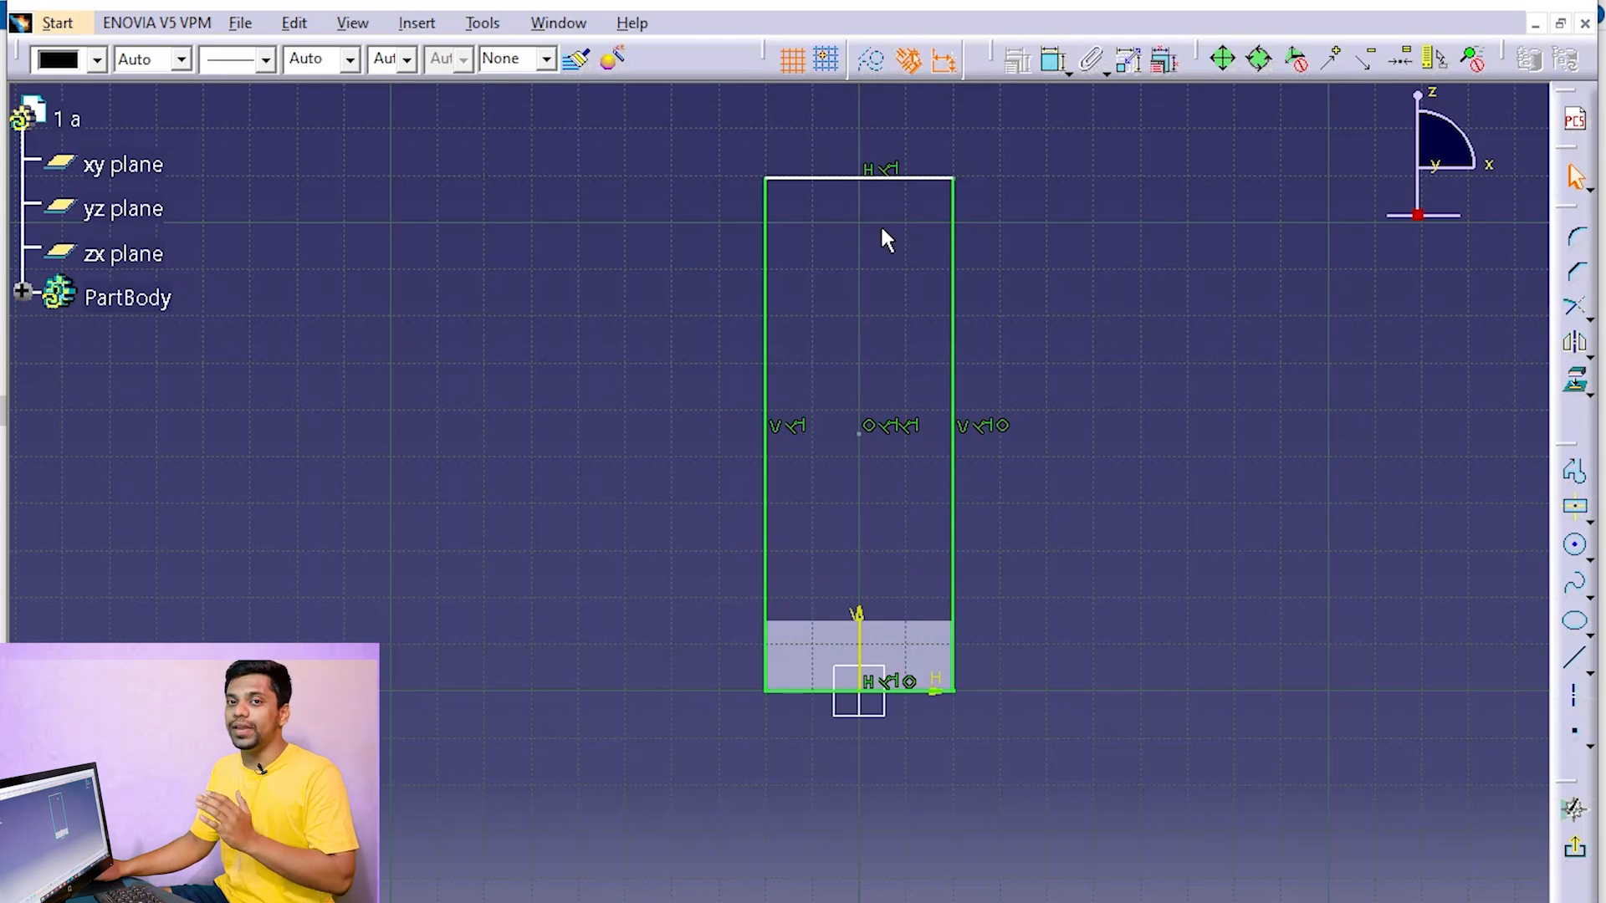
# Dimension the distance between the rectangle's top and bottom edges and set it to 65 mm
pyautogui.click(897, 176)
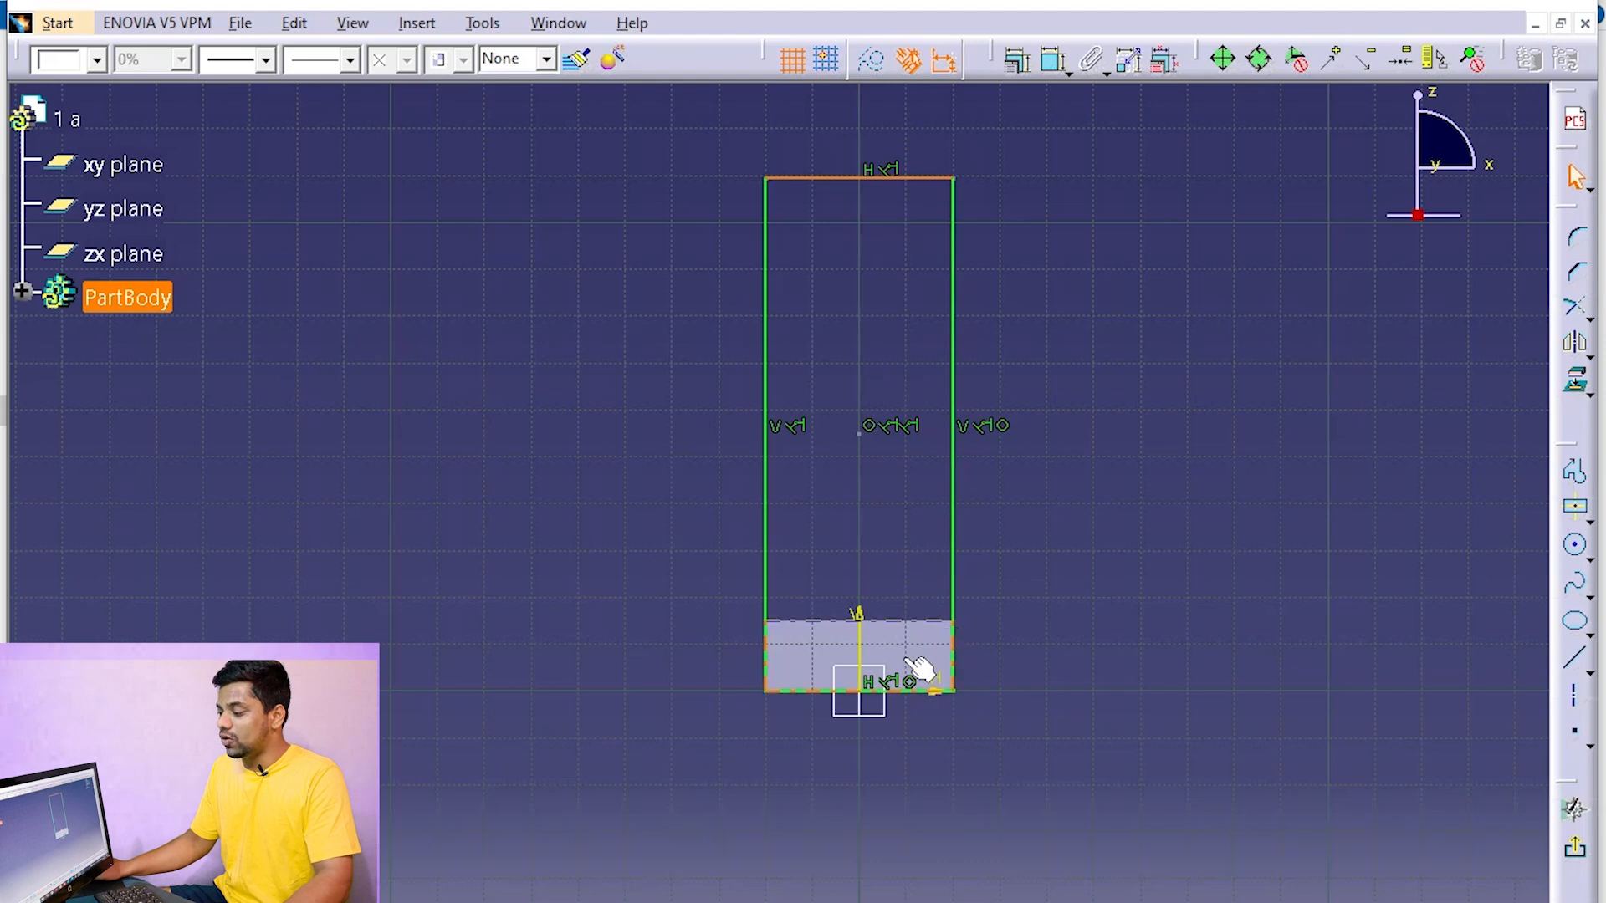
pyautogui.keyDown('ctrl'); pyautogui.click(916, 691); pyautogui.keyUp('ctrl')
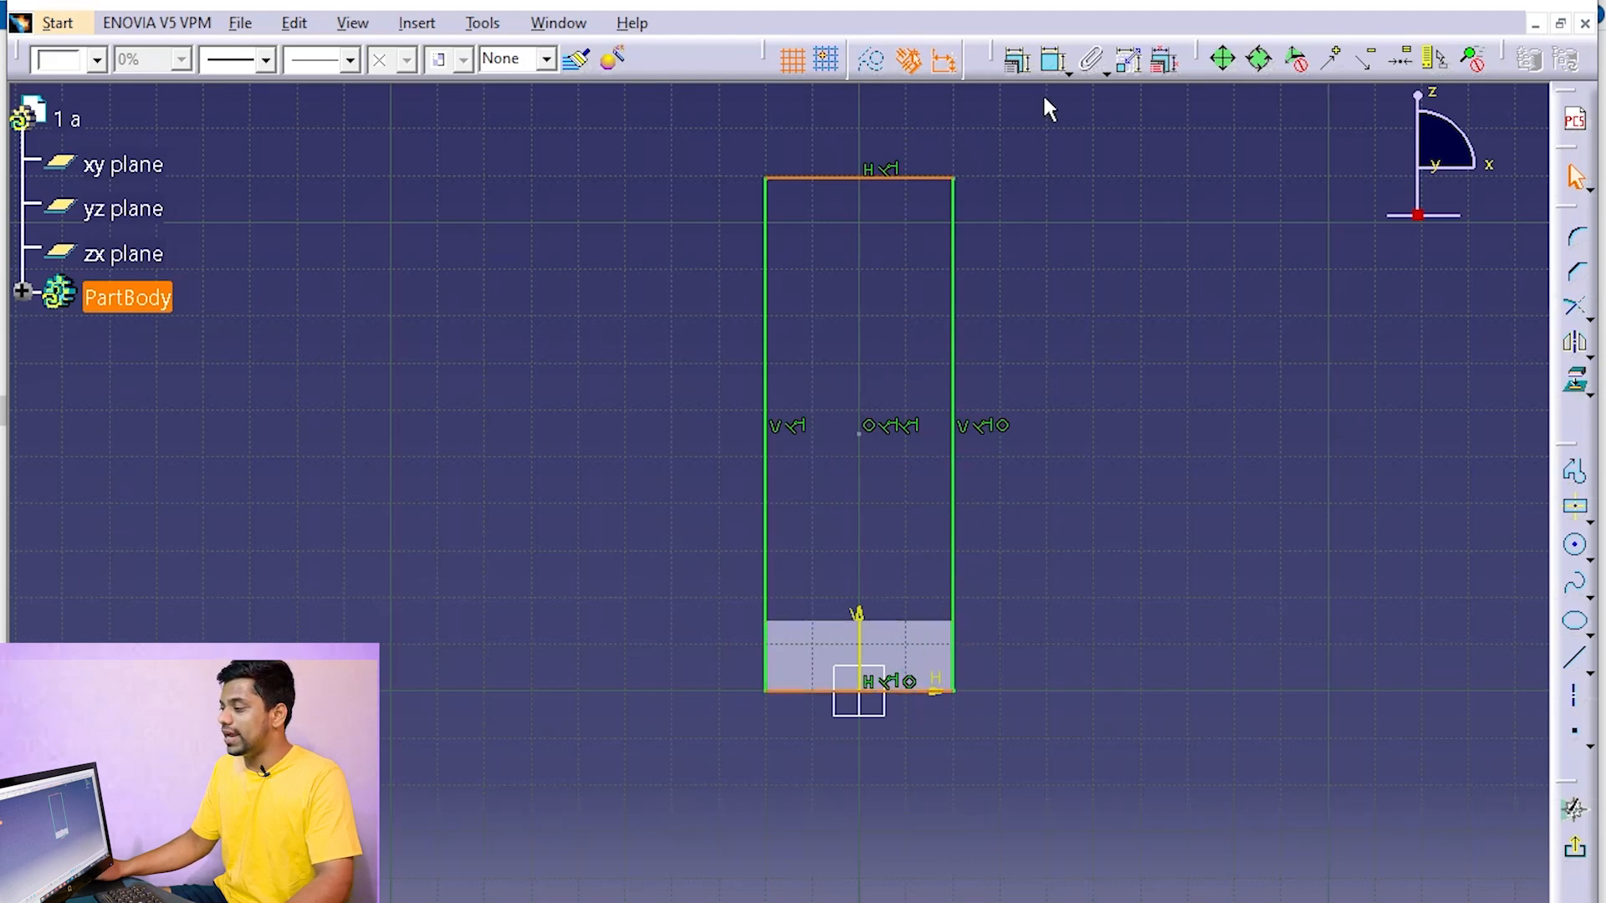
pyautogui.click(1054, 62)
pyautogui.click(1103, 368)
pyautogui.click(1102, 366)
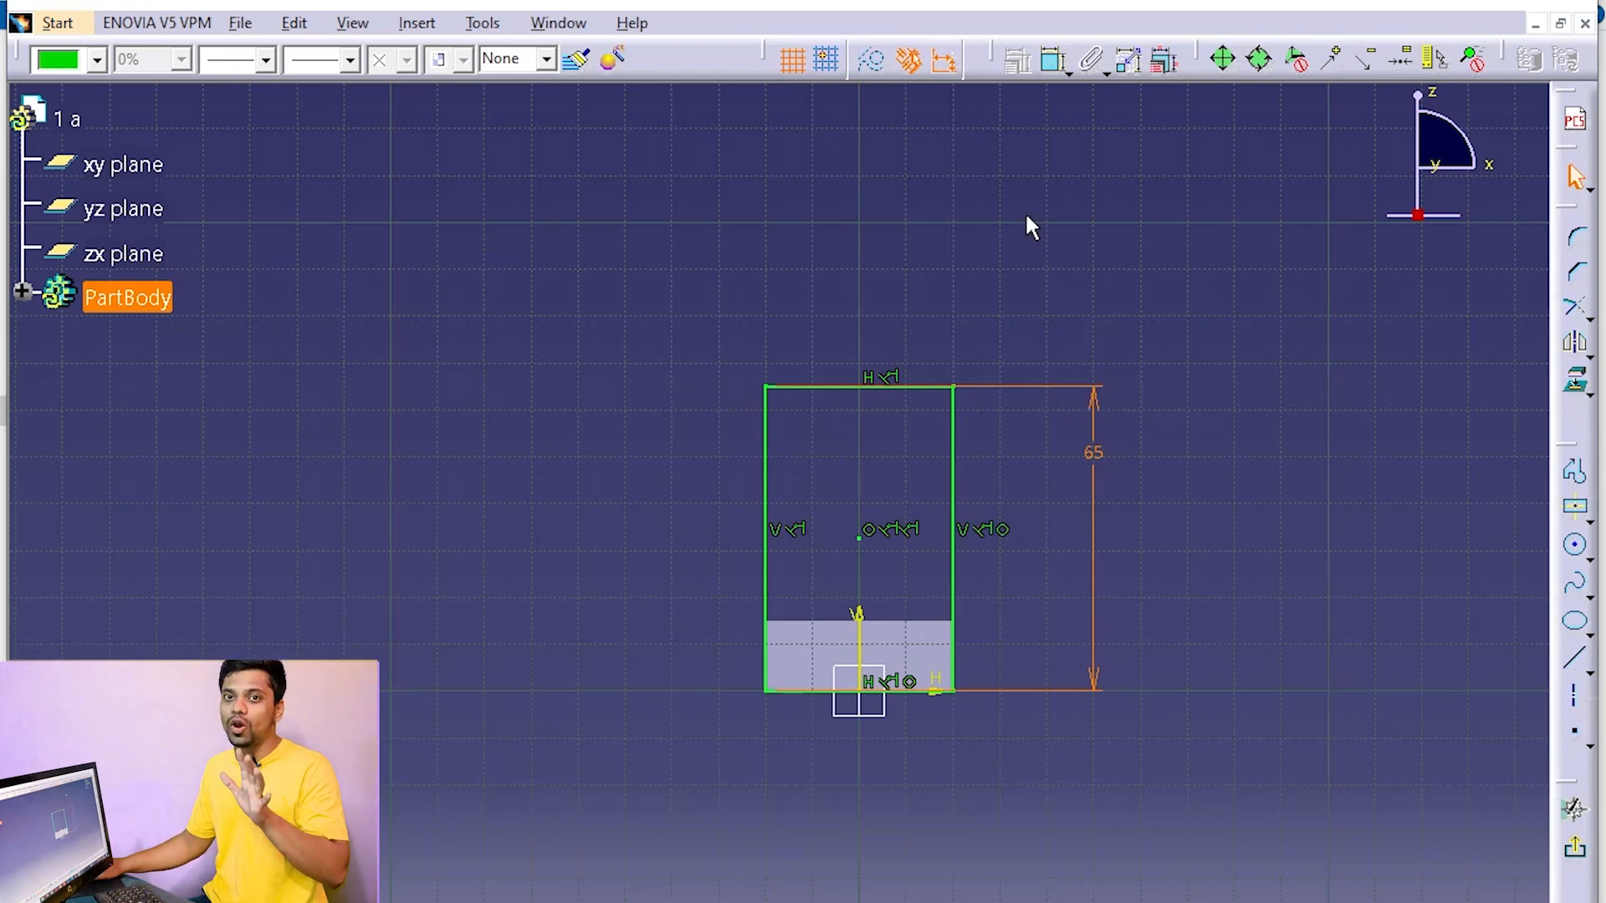
# Sketch a circle inside the rectangle above the block, centered on the vertical axis
pyautogui.click(1575, 545)
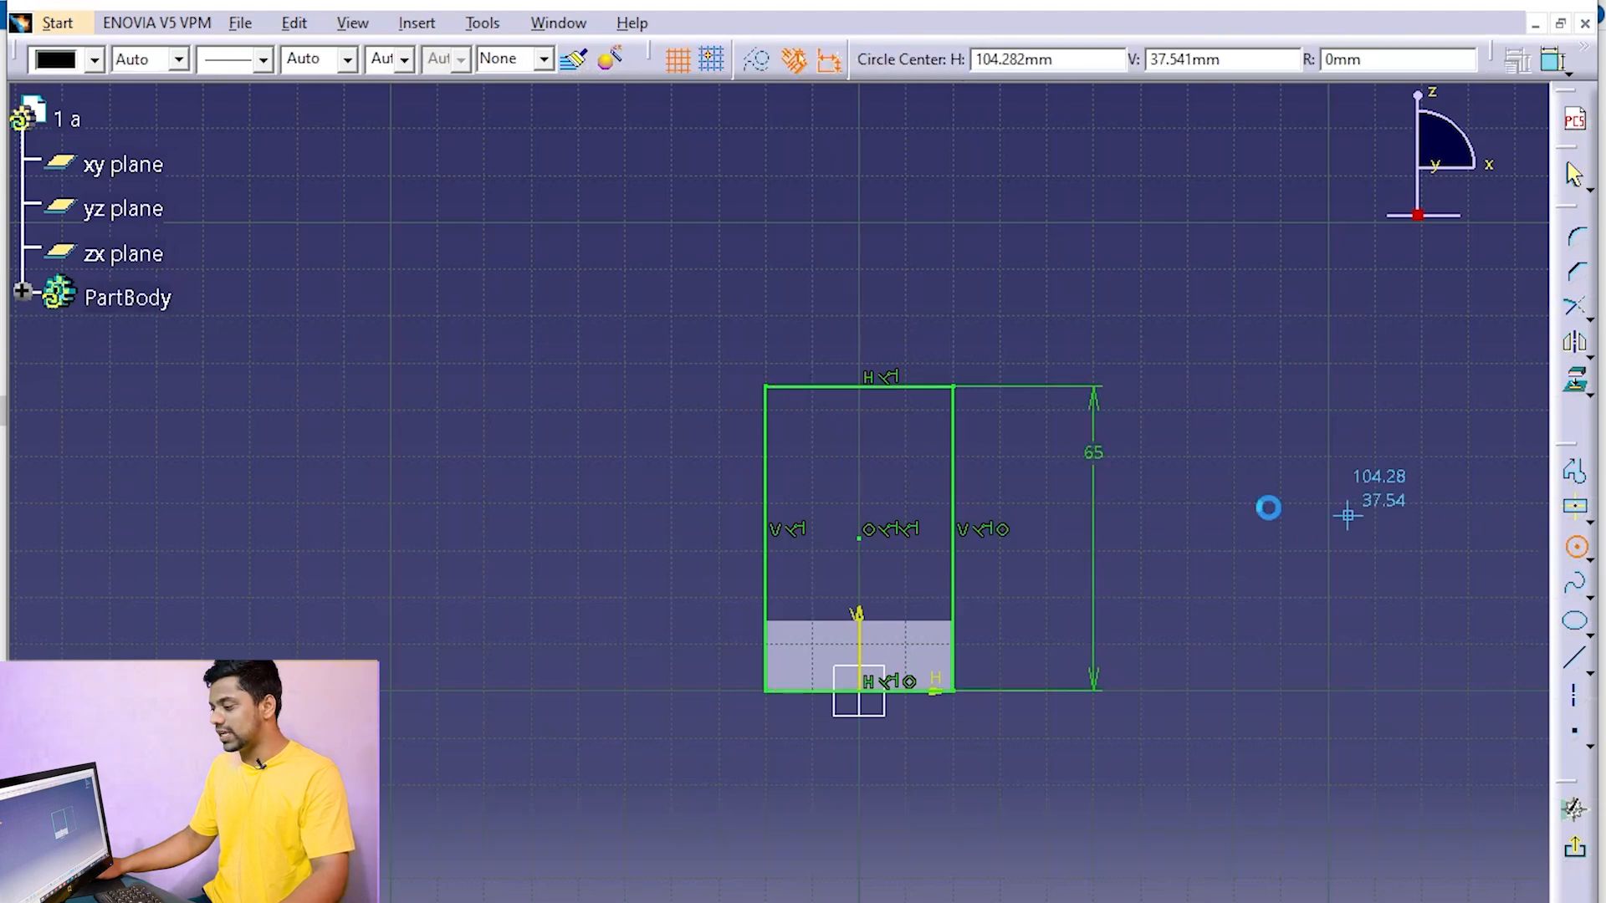
pyautogui.click(861, 495)
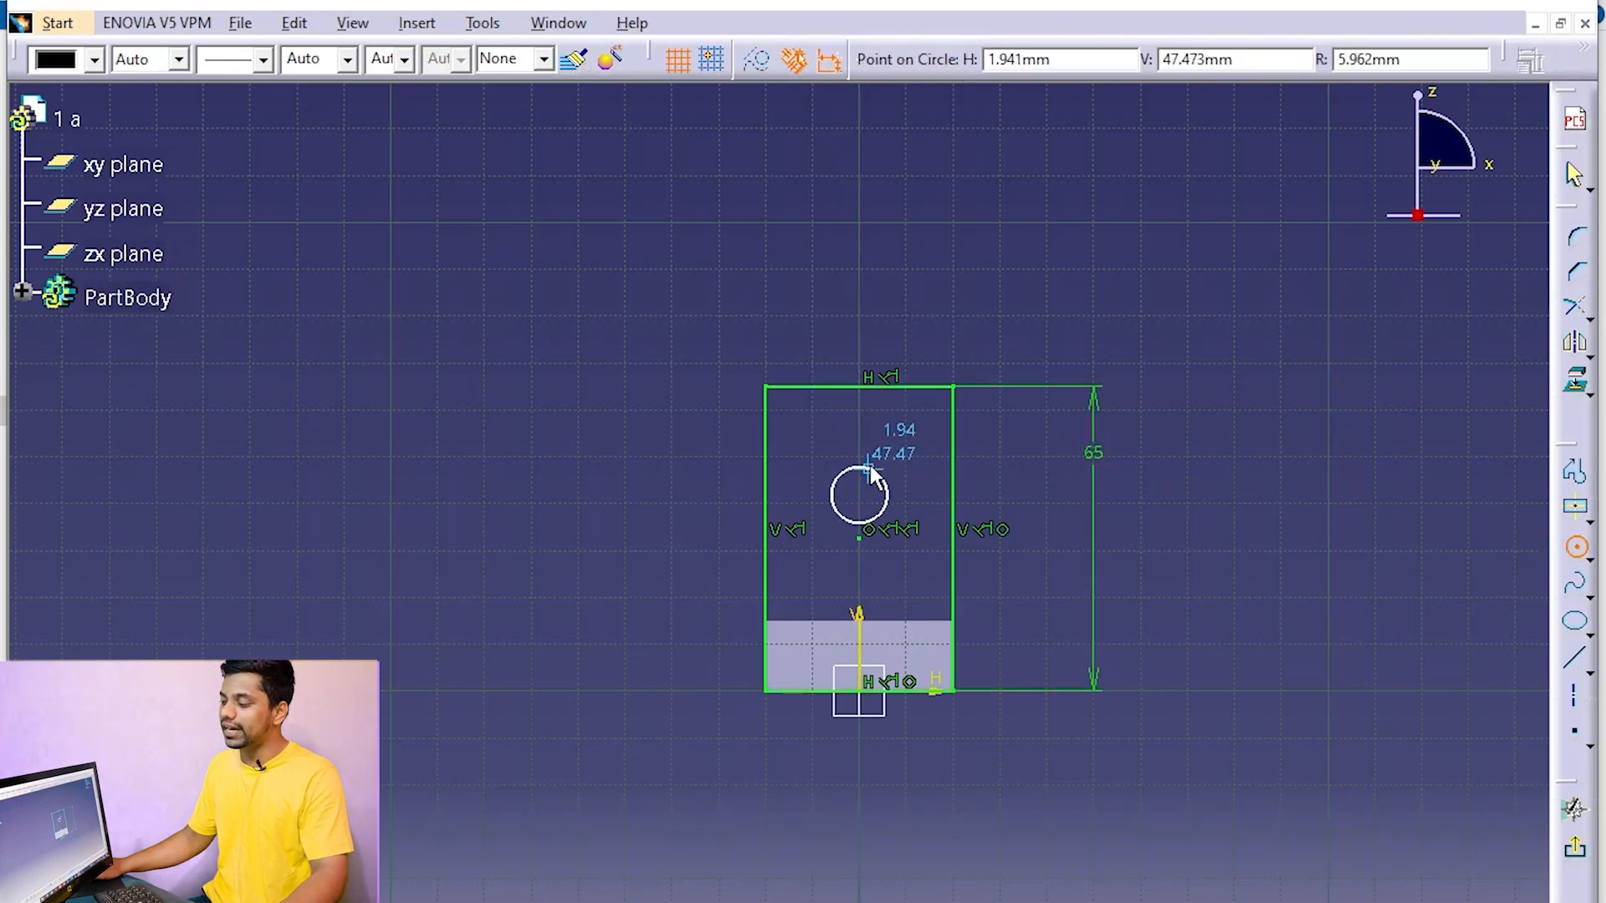
pyautogui.click(880, 435)
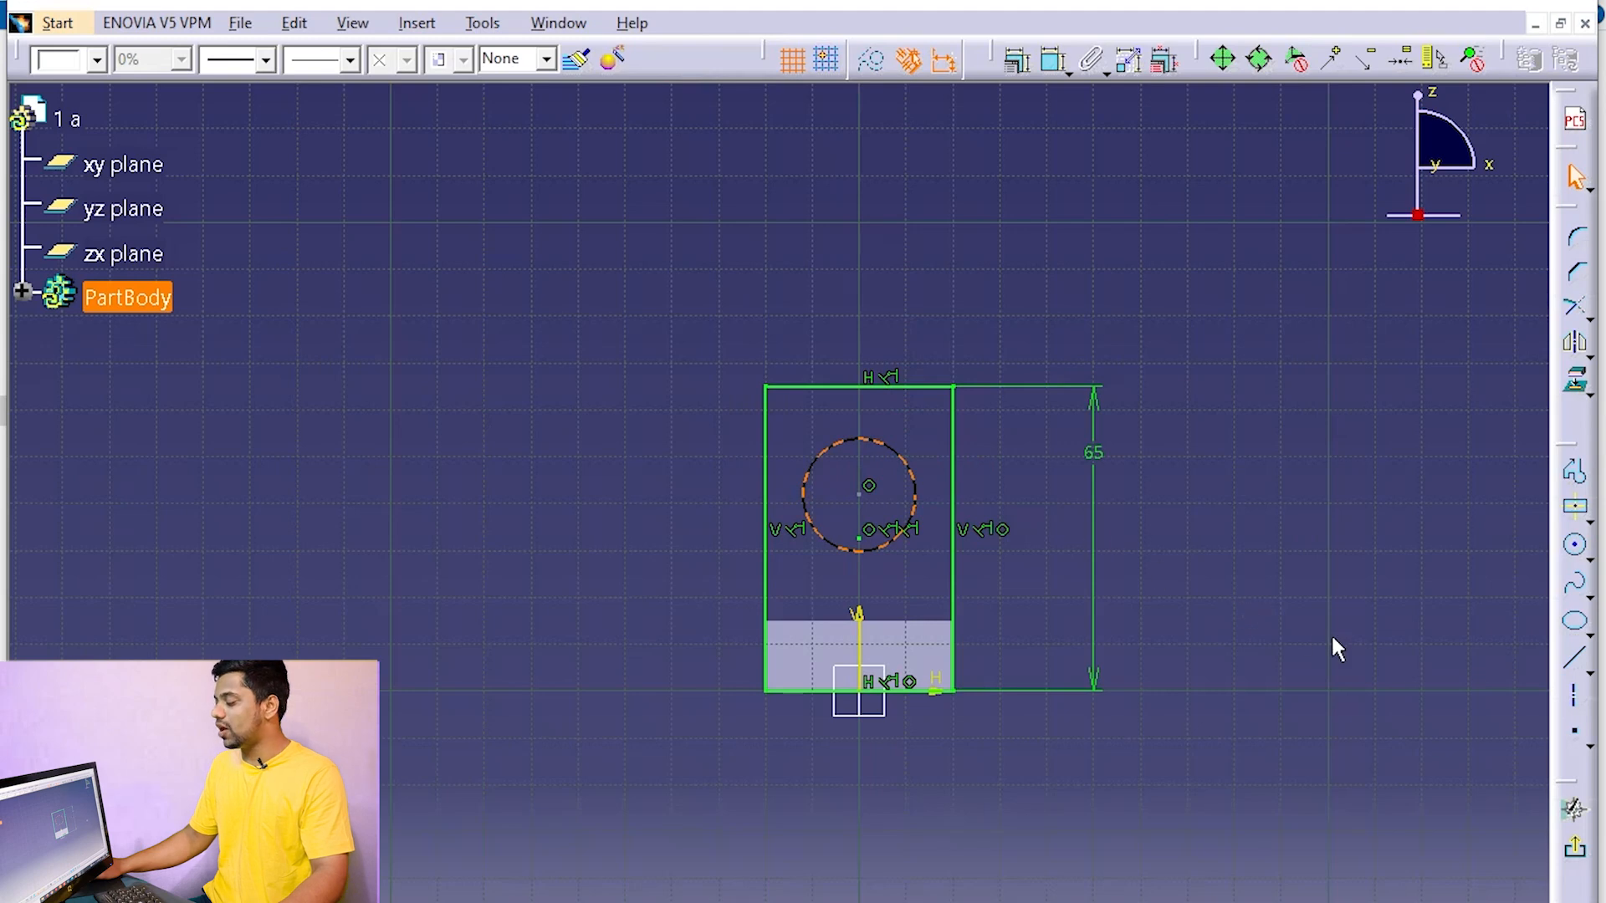
# Draw a horizontal axis line from the circle's center out past the rectangle's right edge
pyautogui.click(1580, 703)
pyautogui.click(859, 495)
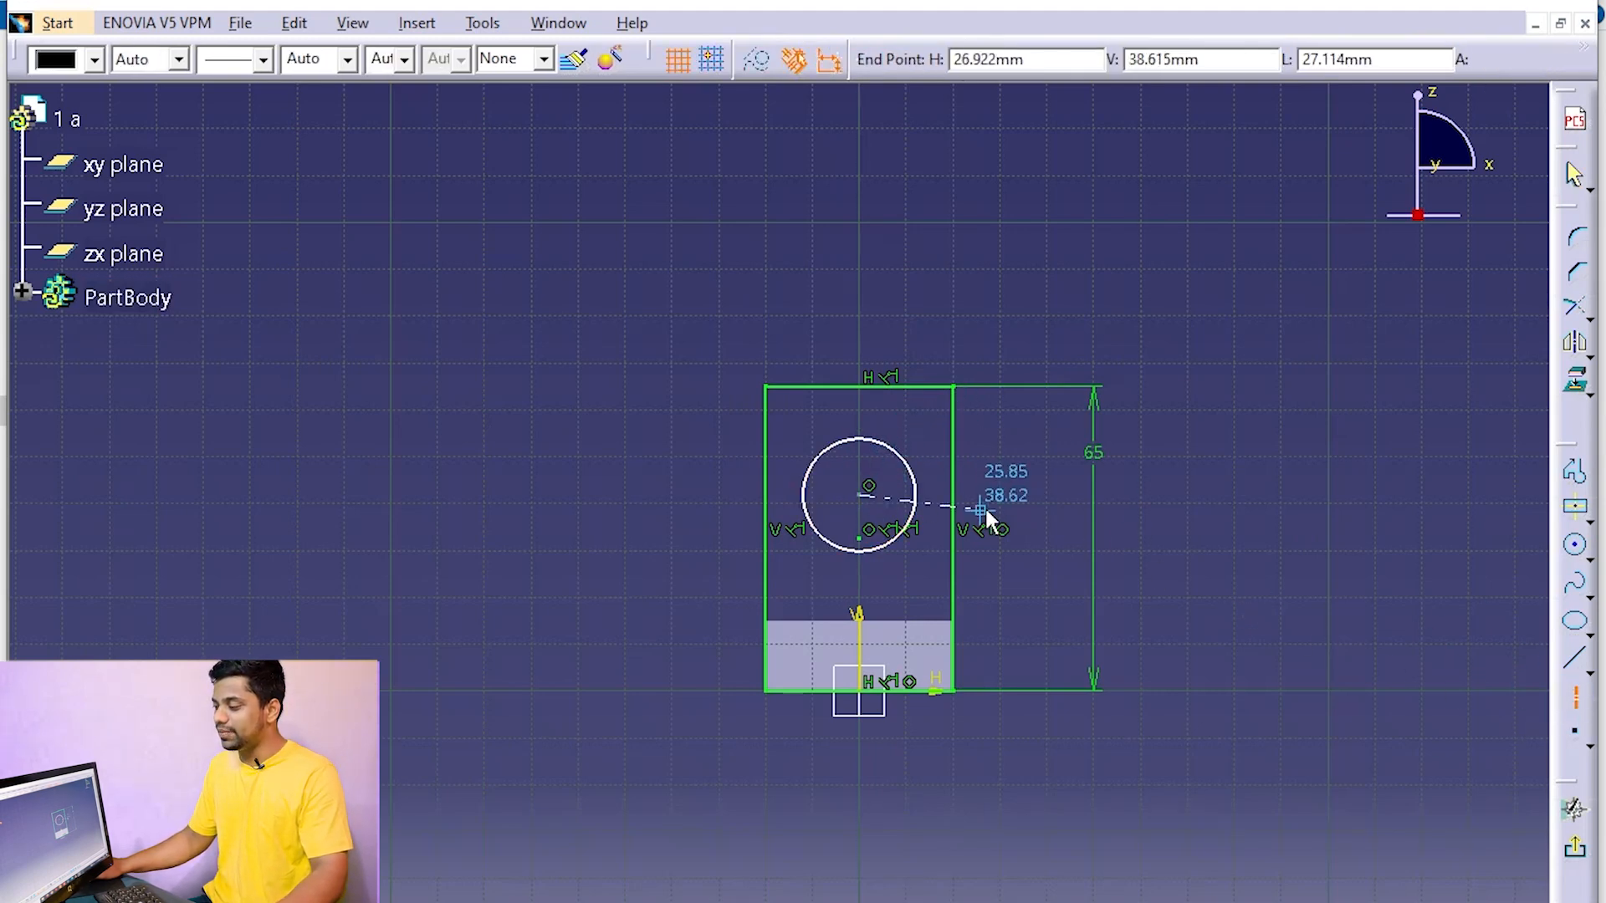
pyautogui.click(1025, 495)
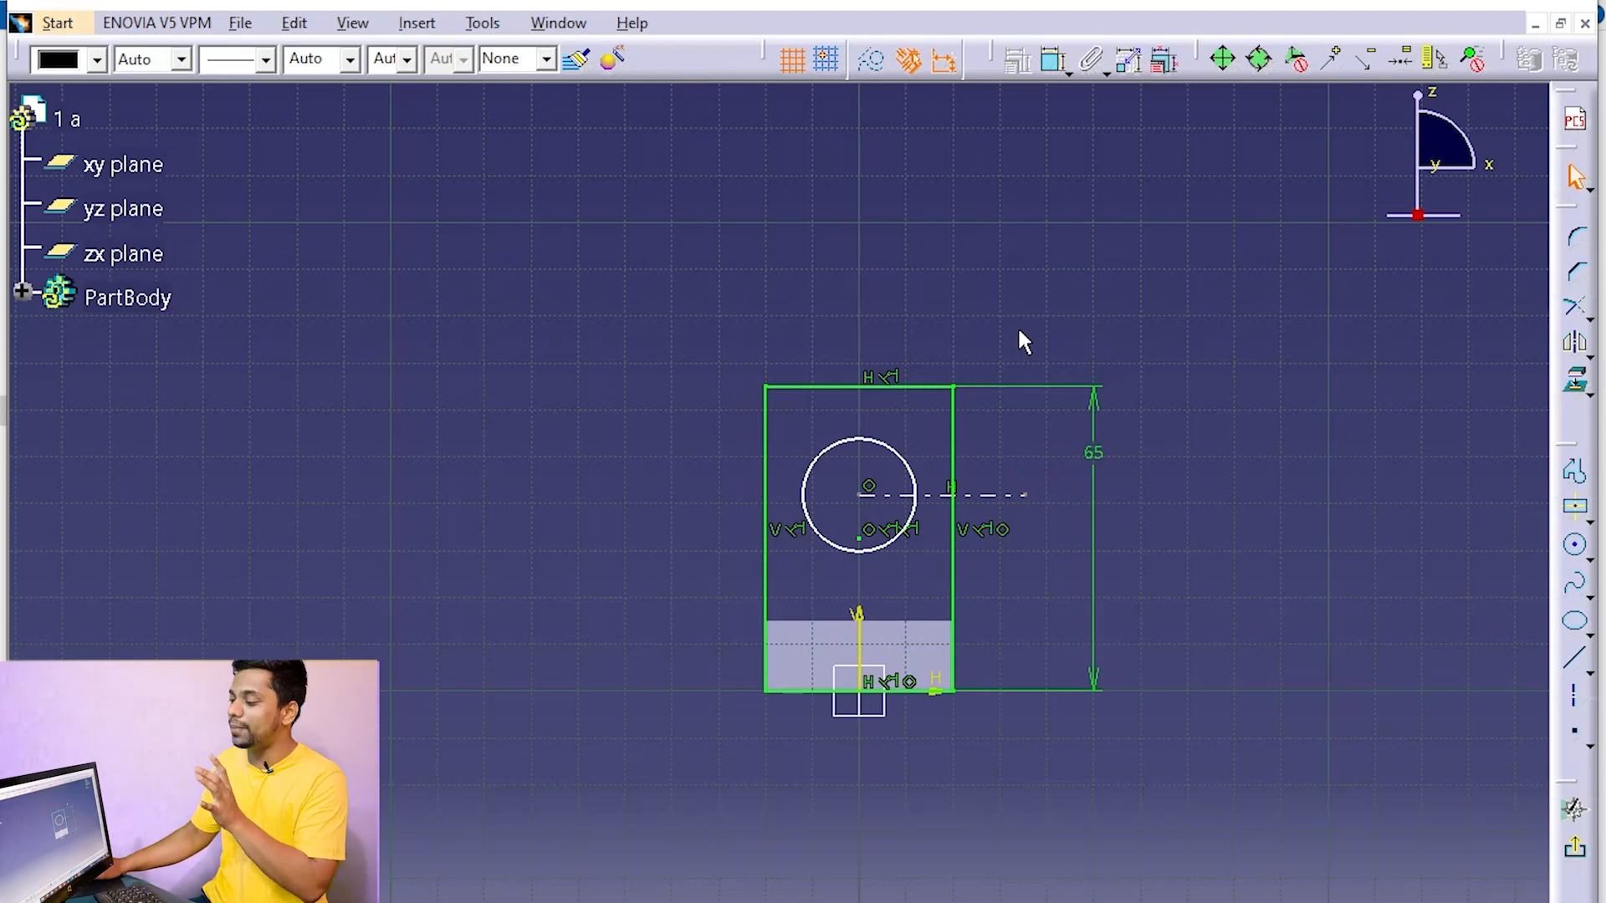
# Constrain the rectangle's top edge and the block's top edge to be symmetric about the horizontal axis line through the circle
pyautogui.click(891, 381)
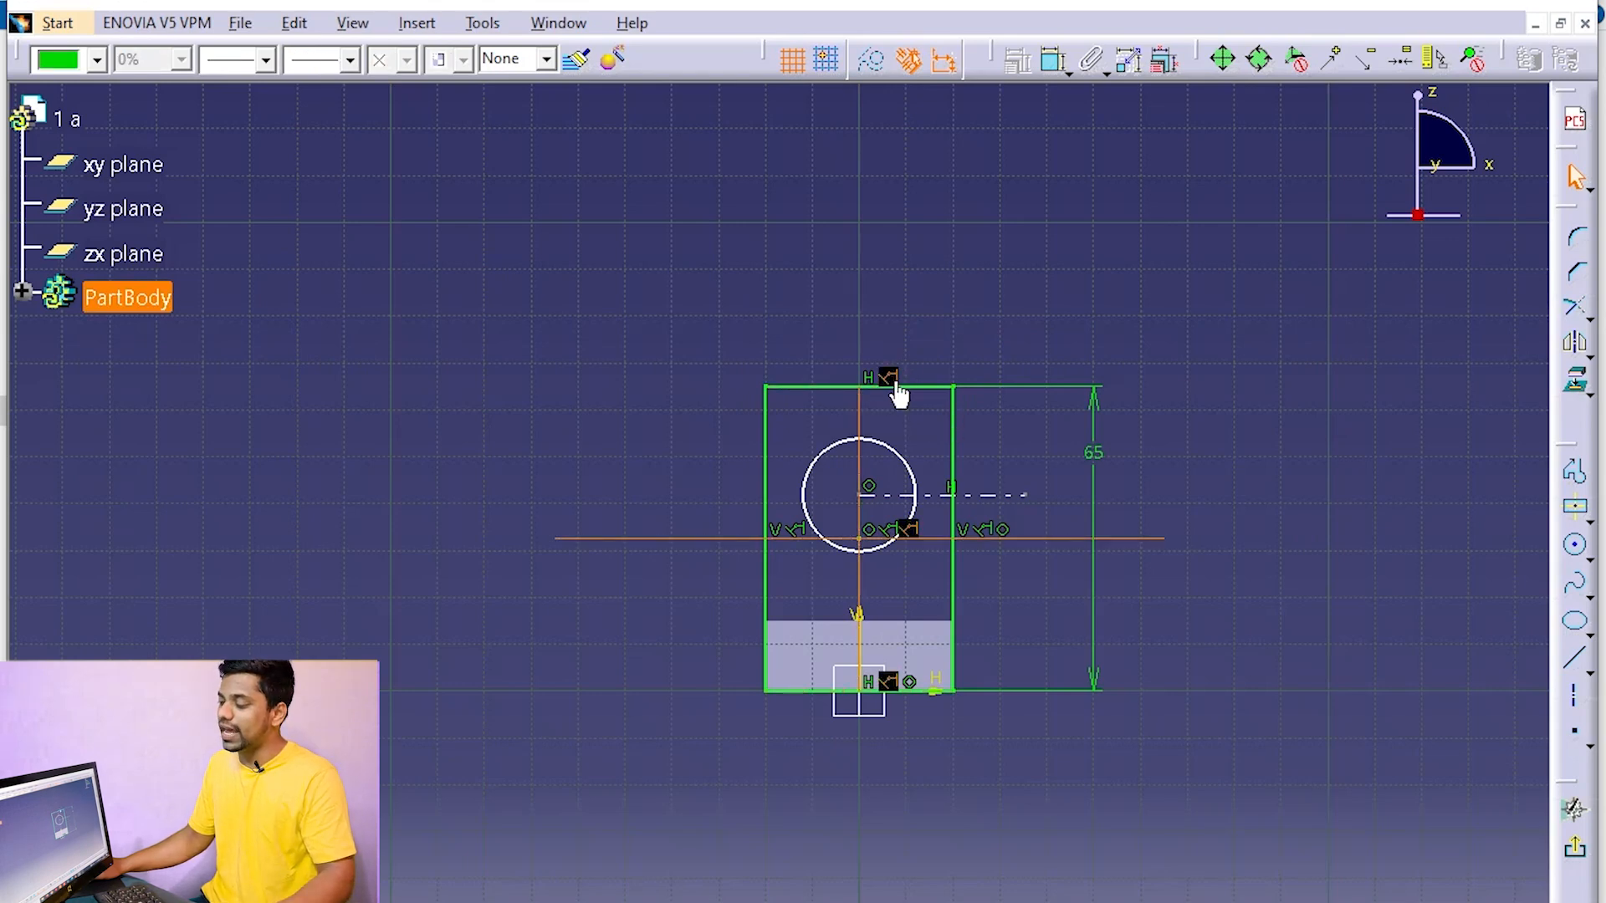
pyautogui.click(938, 387)
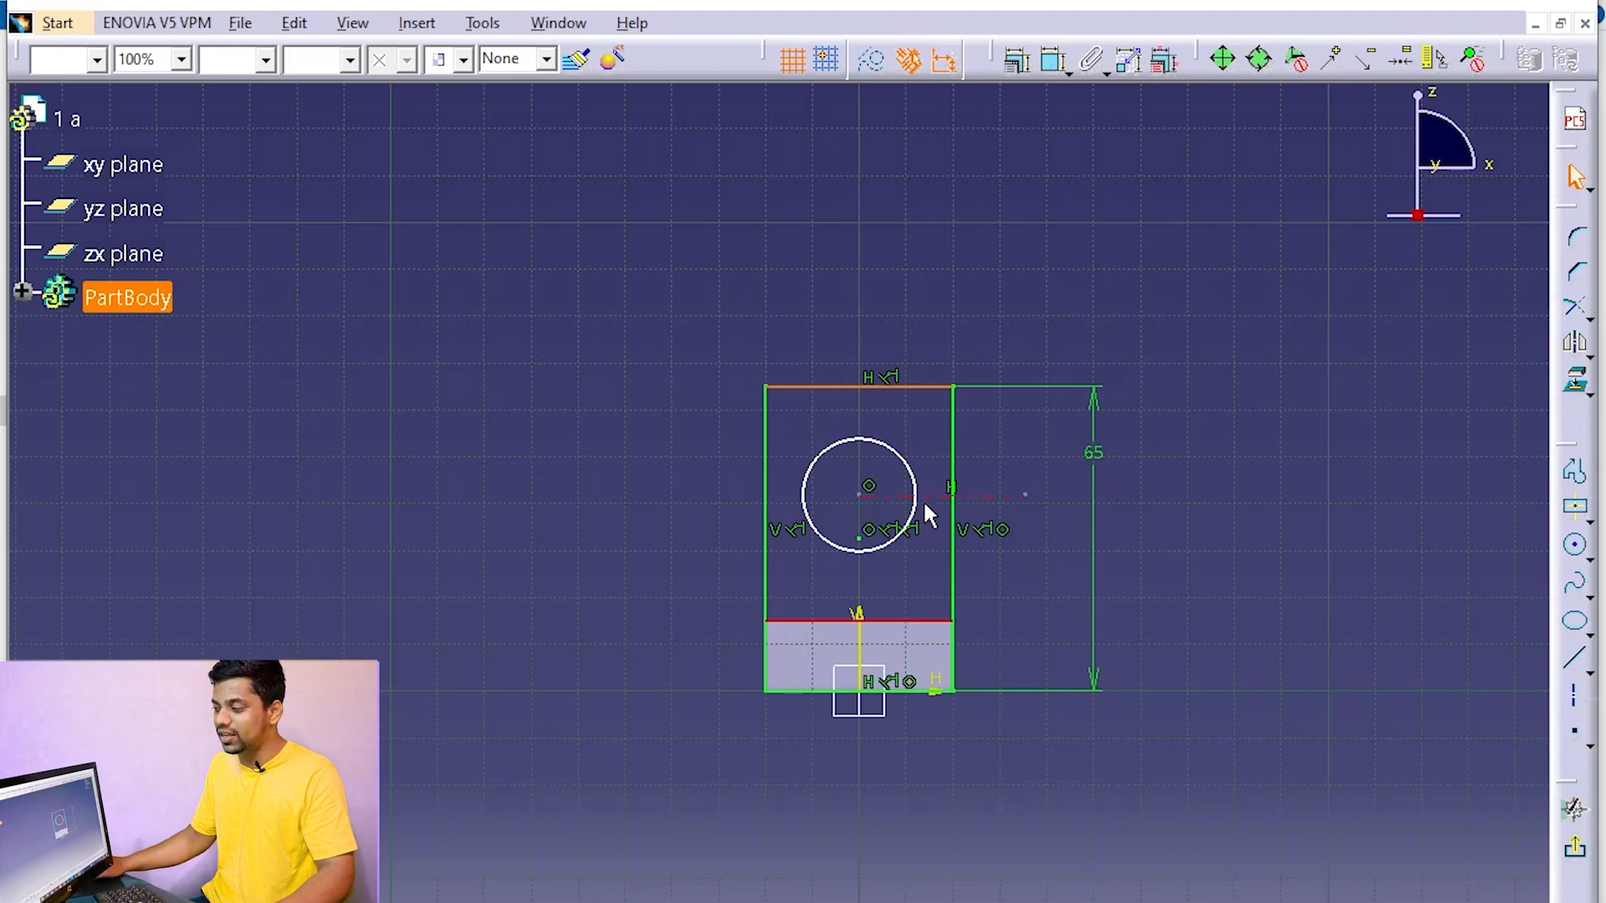
pyautogui.click(1010, 70)
pyautogui.click(1194, 349)
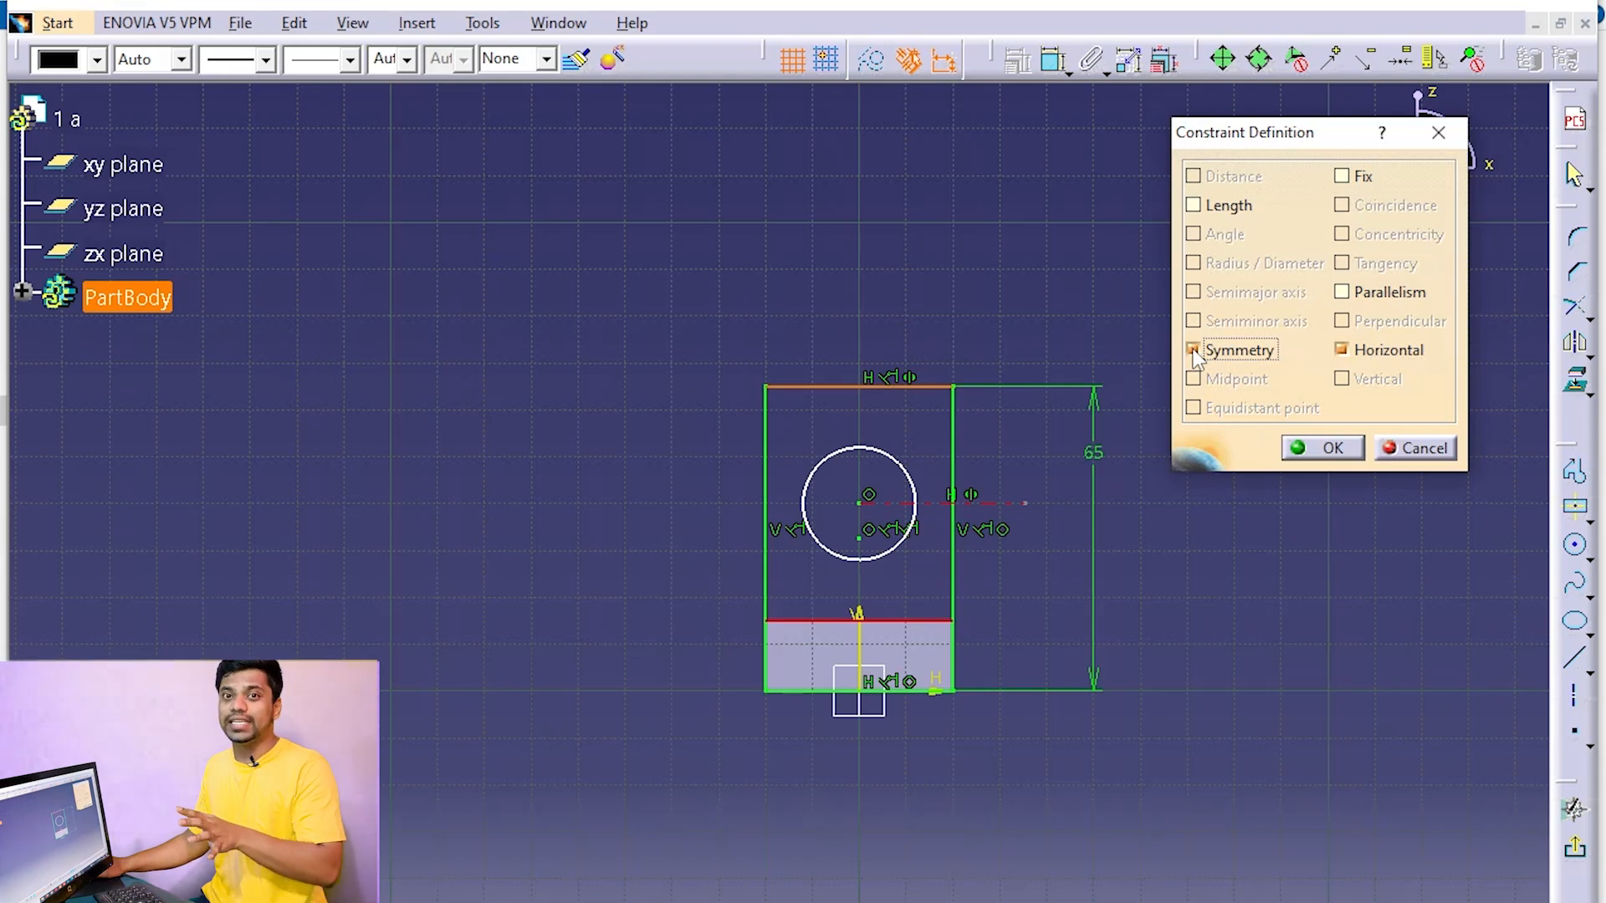
pyautogui.click(1326, 449)
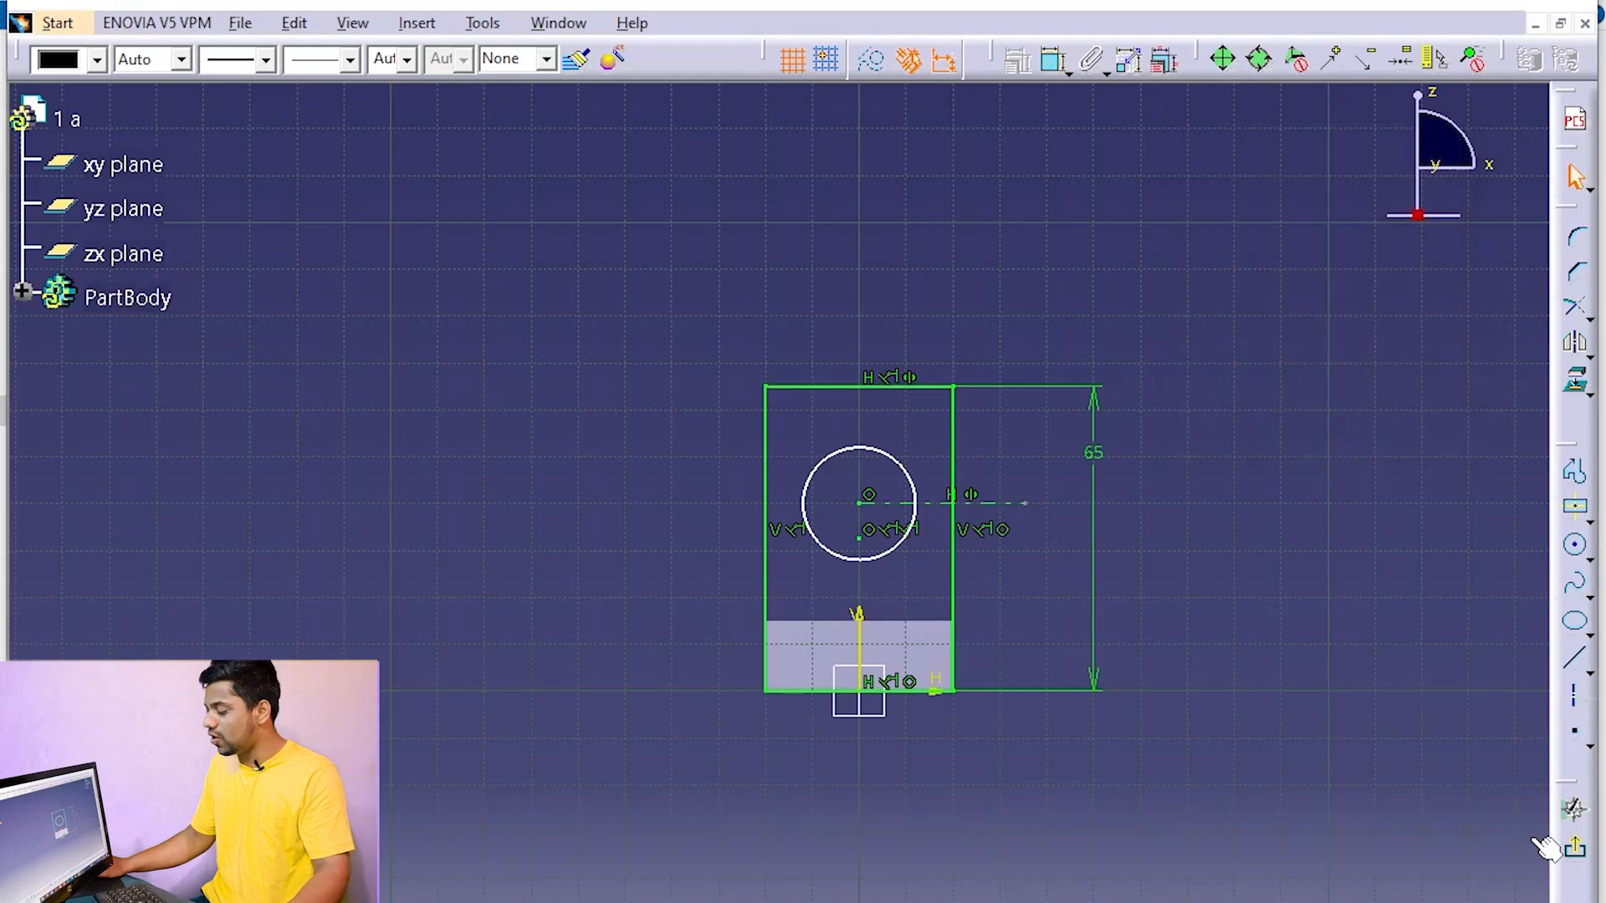
# Exit the sketch and extrude the upright profile with its circular hole as a Pad of 15 mm length
pyautogui.click(1576, 855)
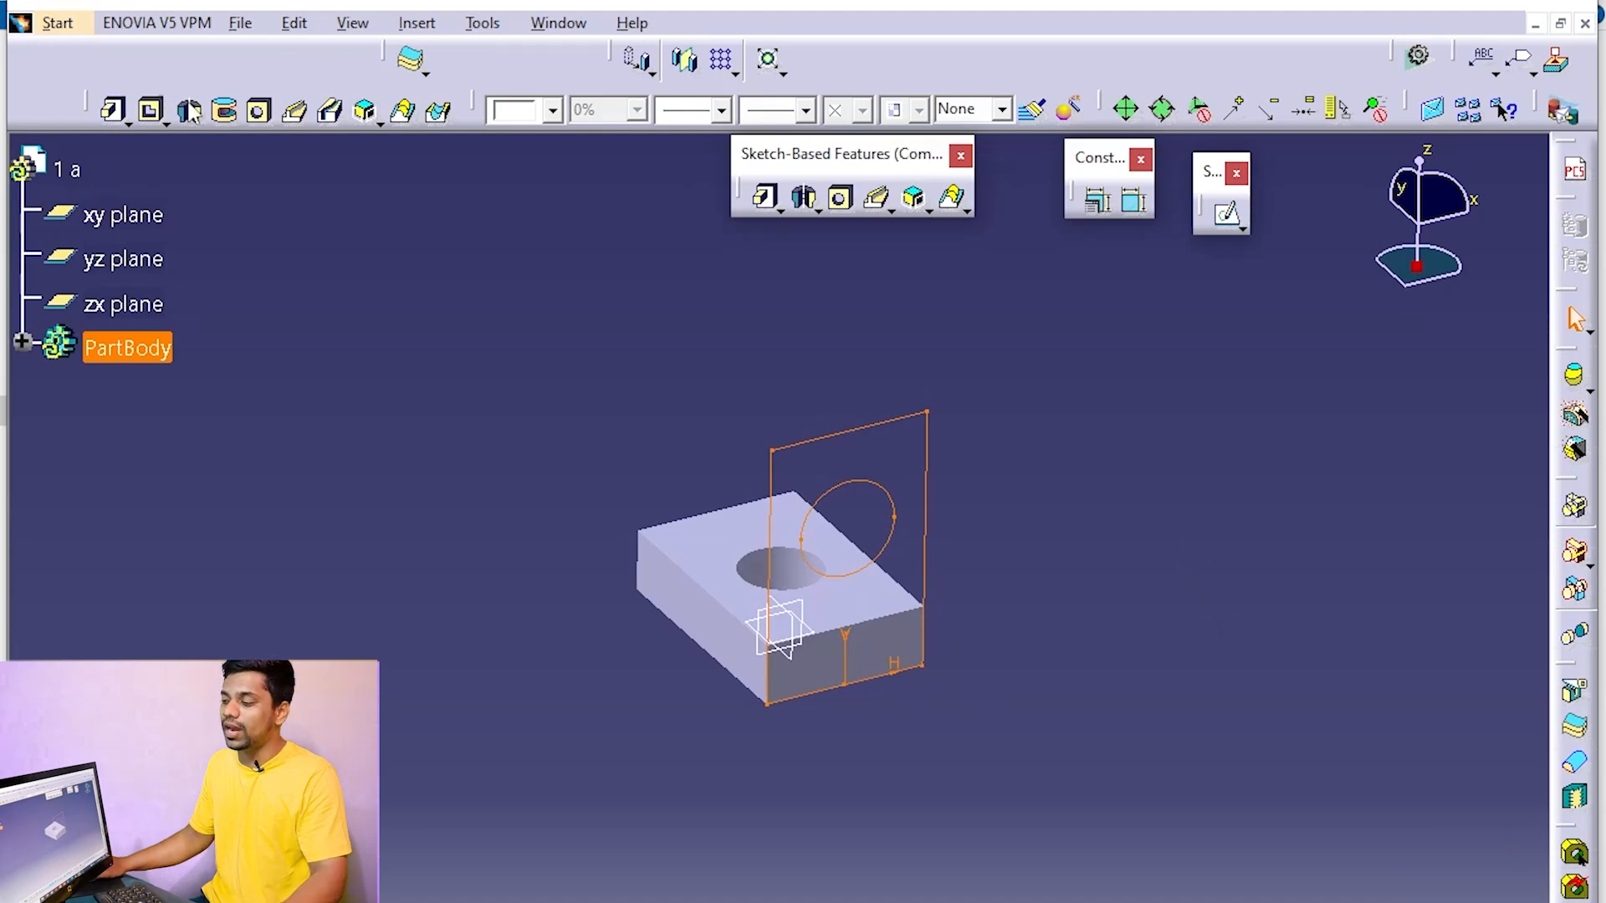
pyautogui.click(757, 190)
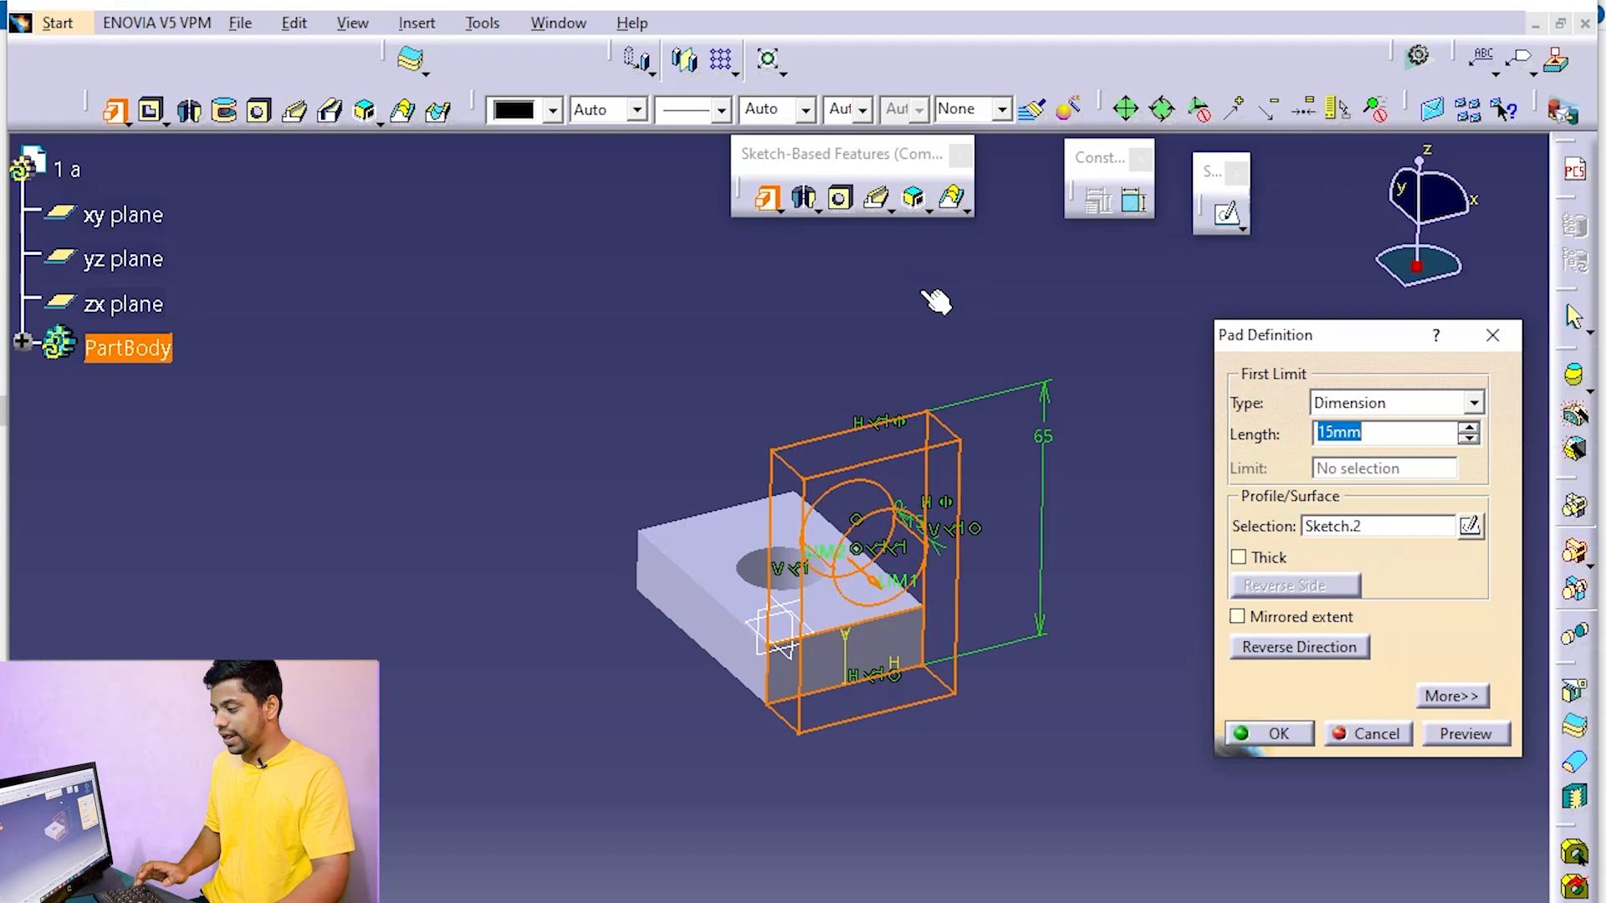
pyautogui.press('Return')
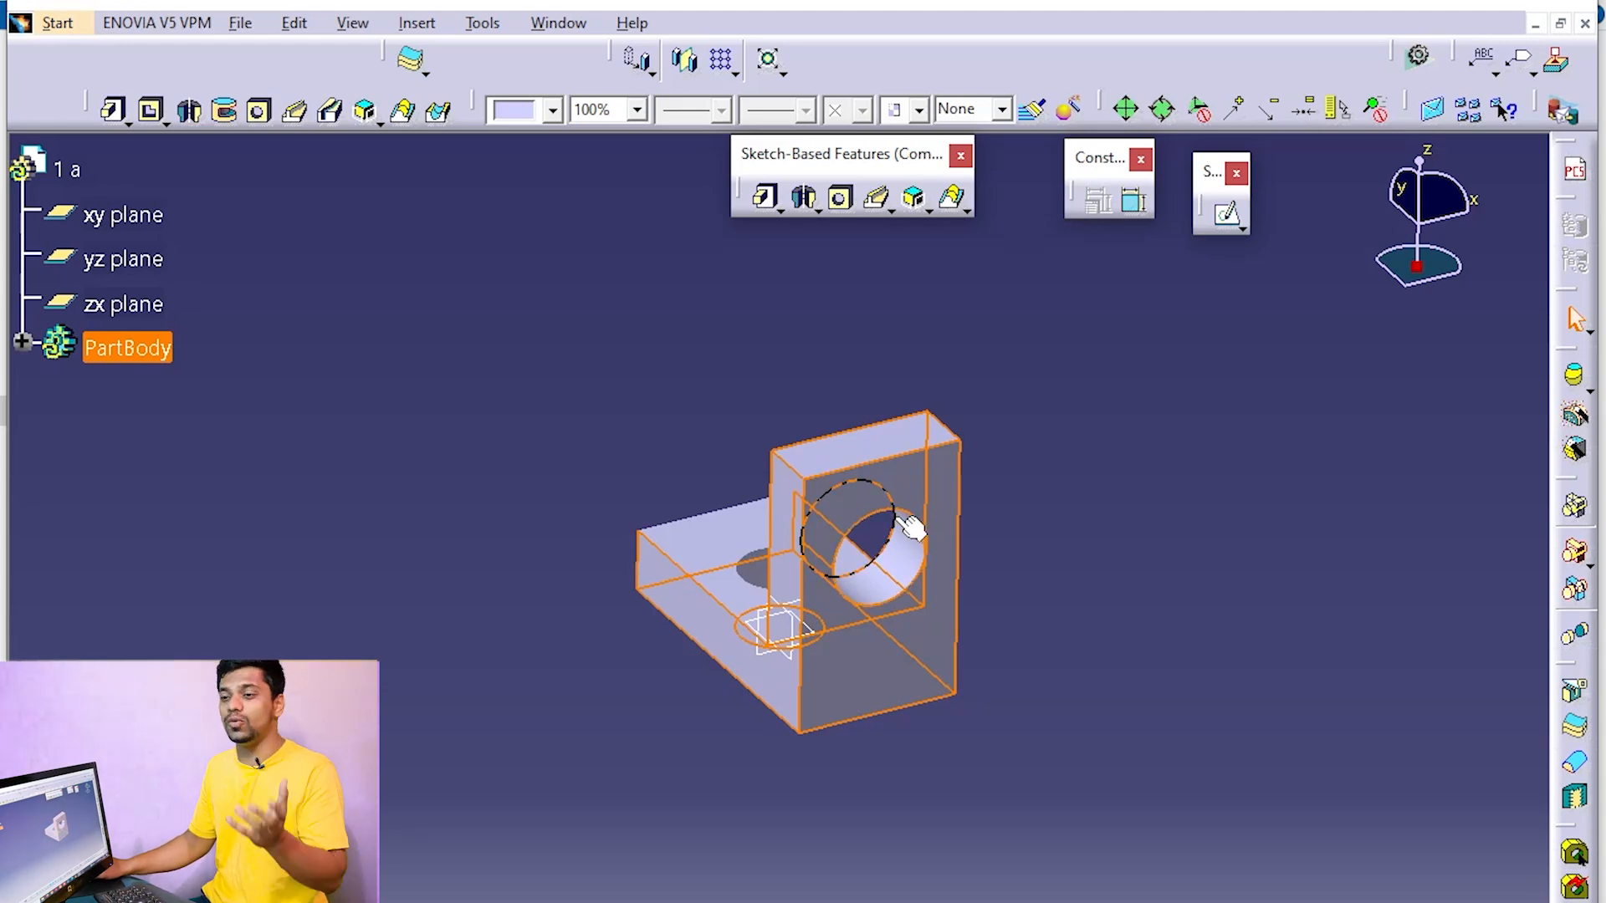
# Reopen Sketch.2 under Pad.2 and add a diameter constraint of 30 mm to its circle
pyautogui.click(23, 343)
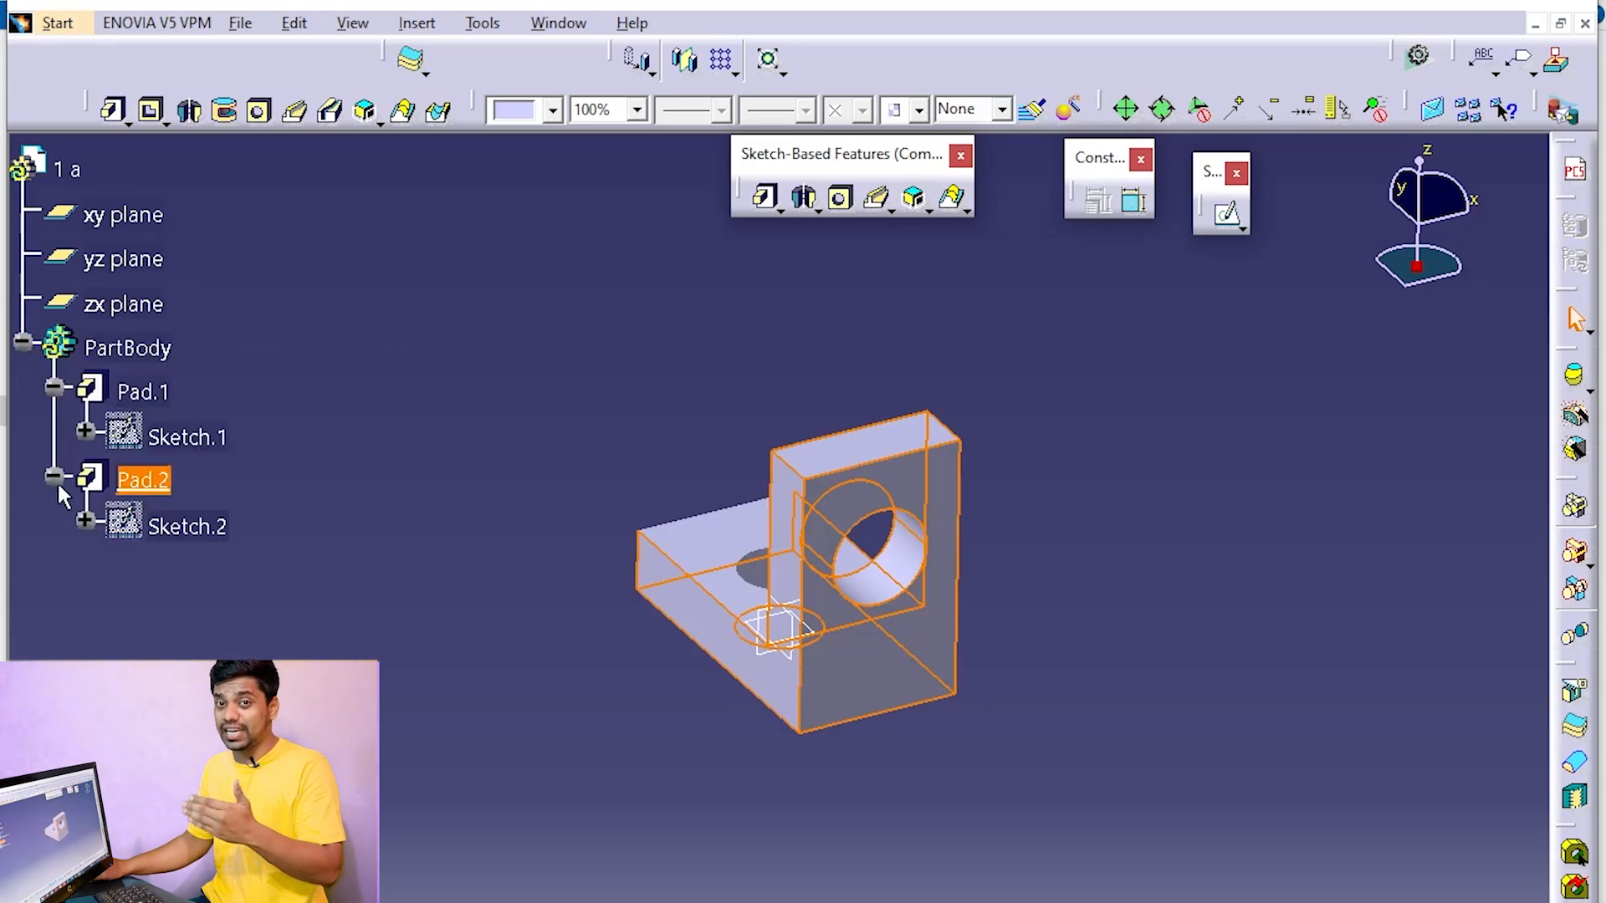
pyautogui.doubleClick(172, 527)
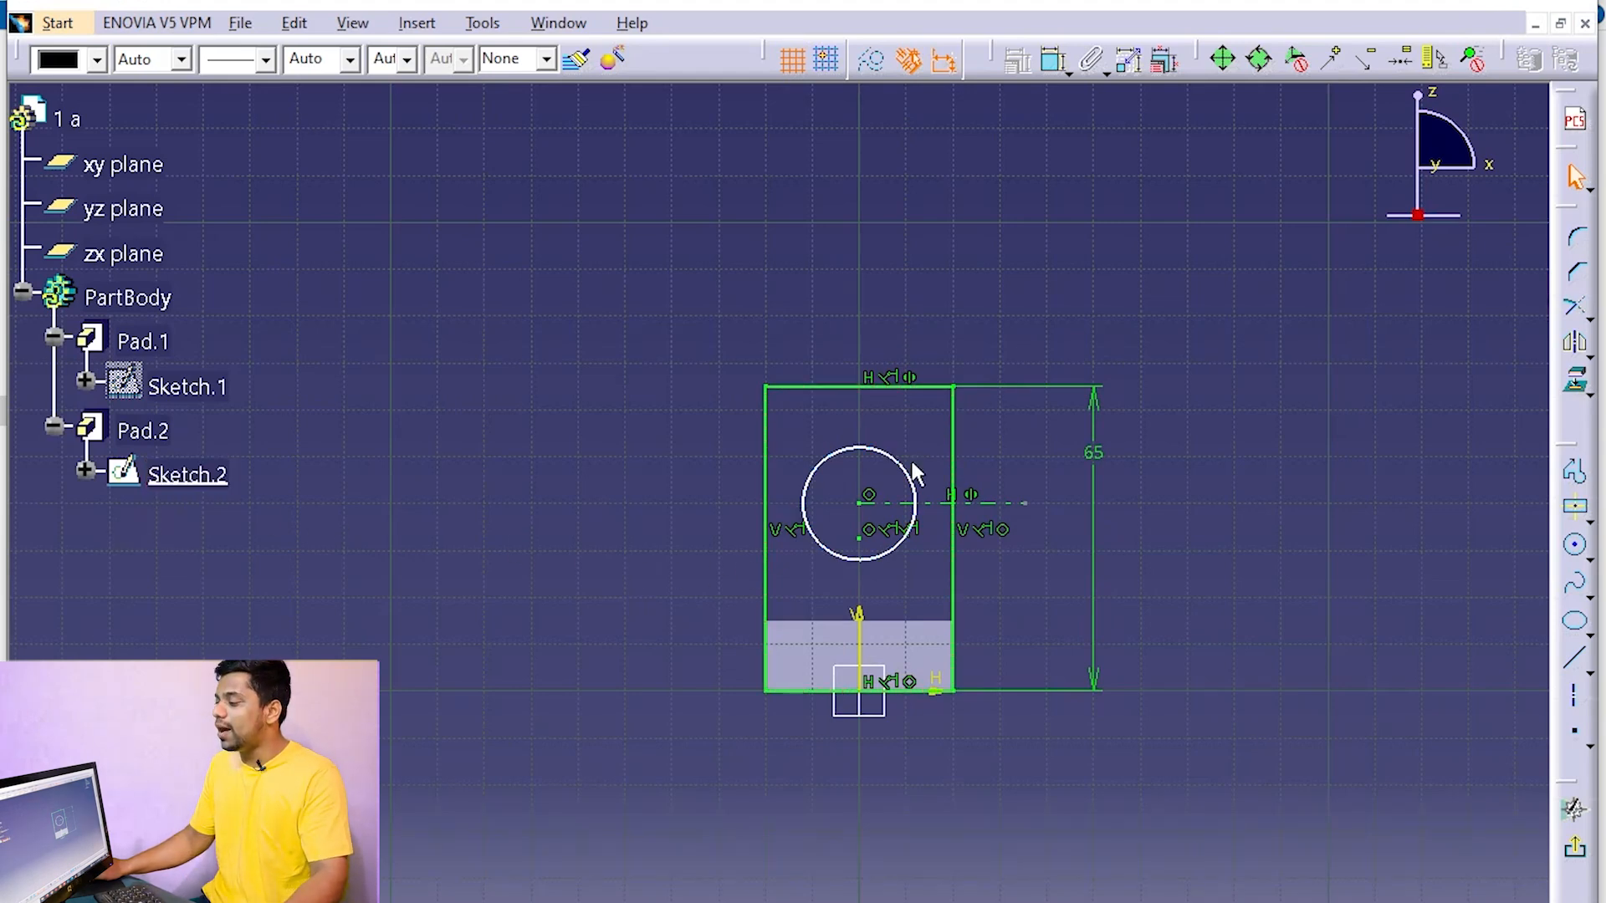
pyautogui.click(1055, 67)
pyautogui.click(874, 452)
pyautogui.click(1000, 257)
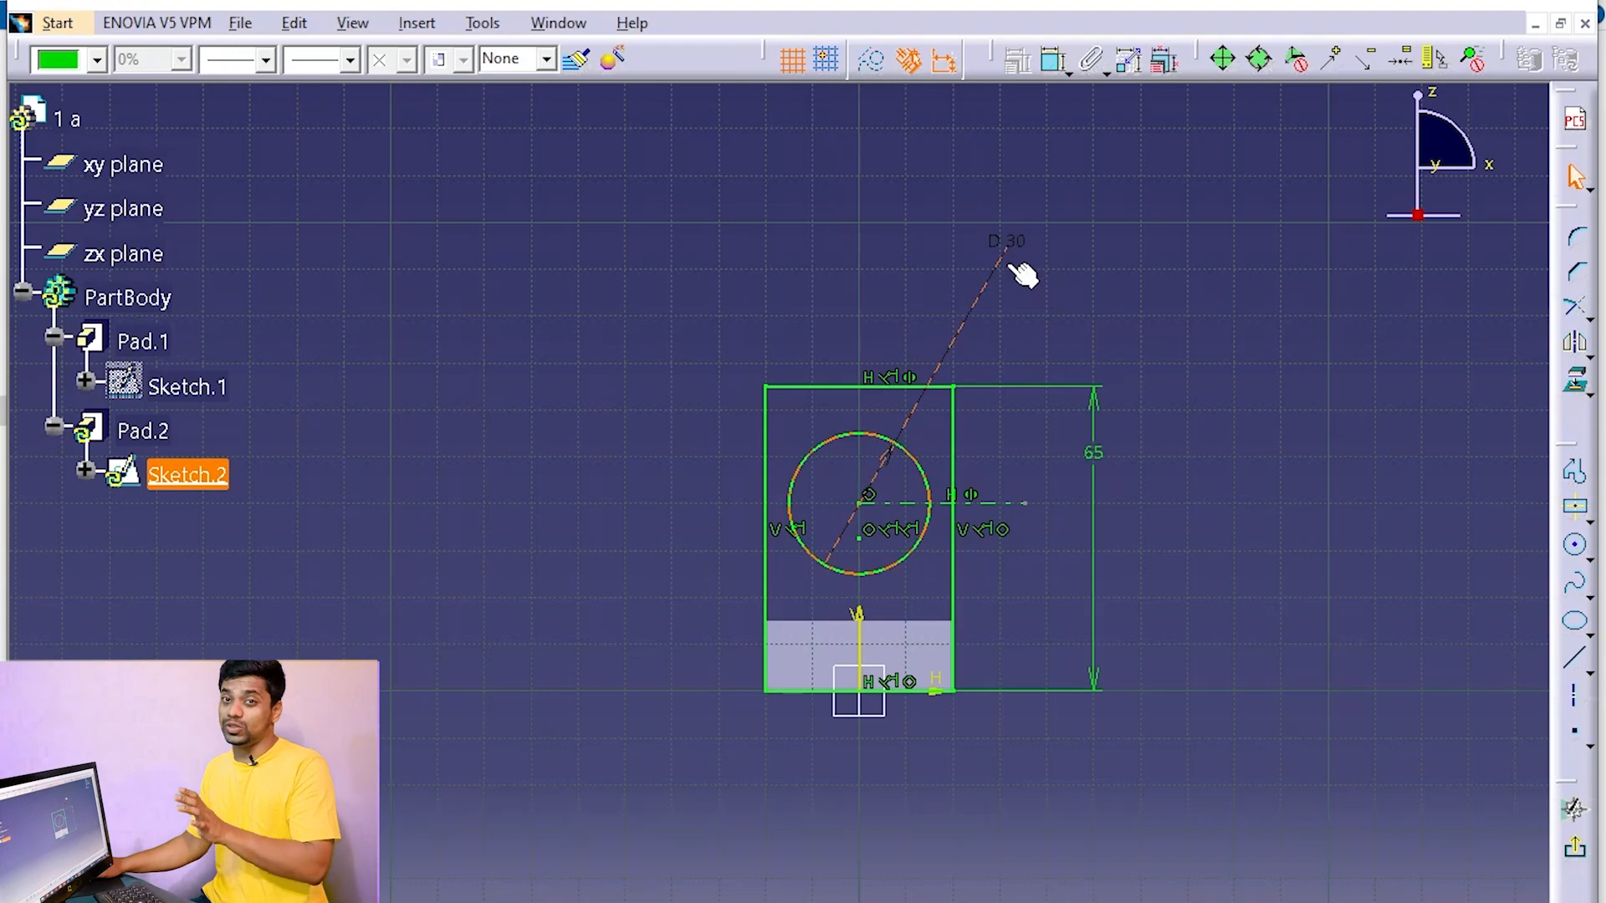
# Exit the sketch and run a local update on PartBody to rebuild the bracket with the changed hole
pyautogui.click(1576, 847)
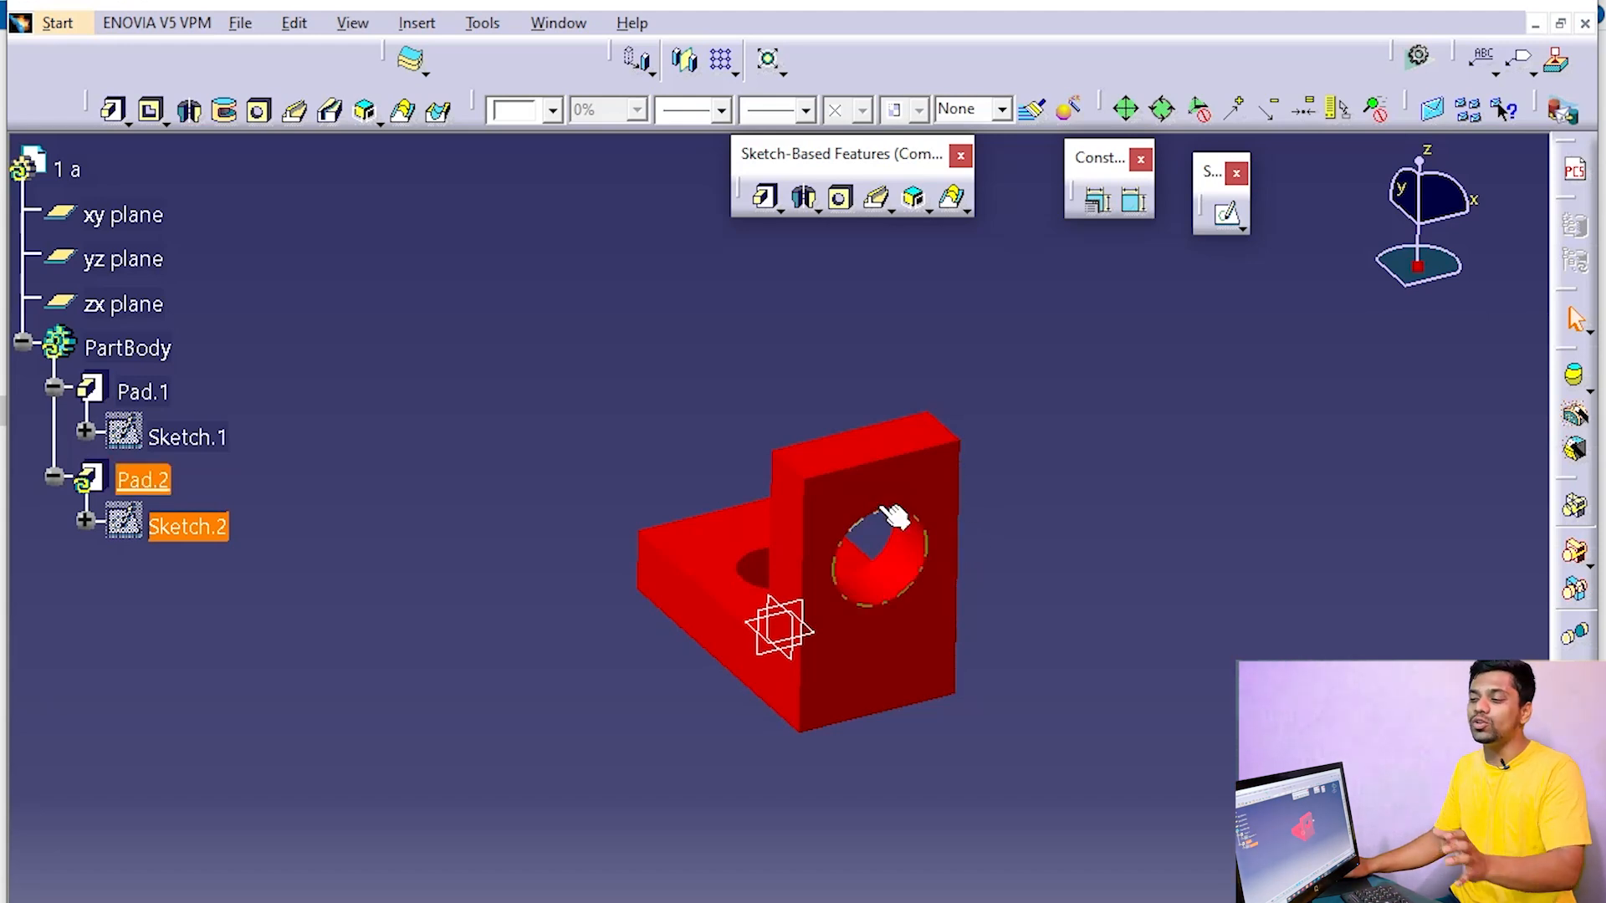
pyautogui.rightClick(155, 341)
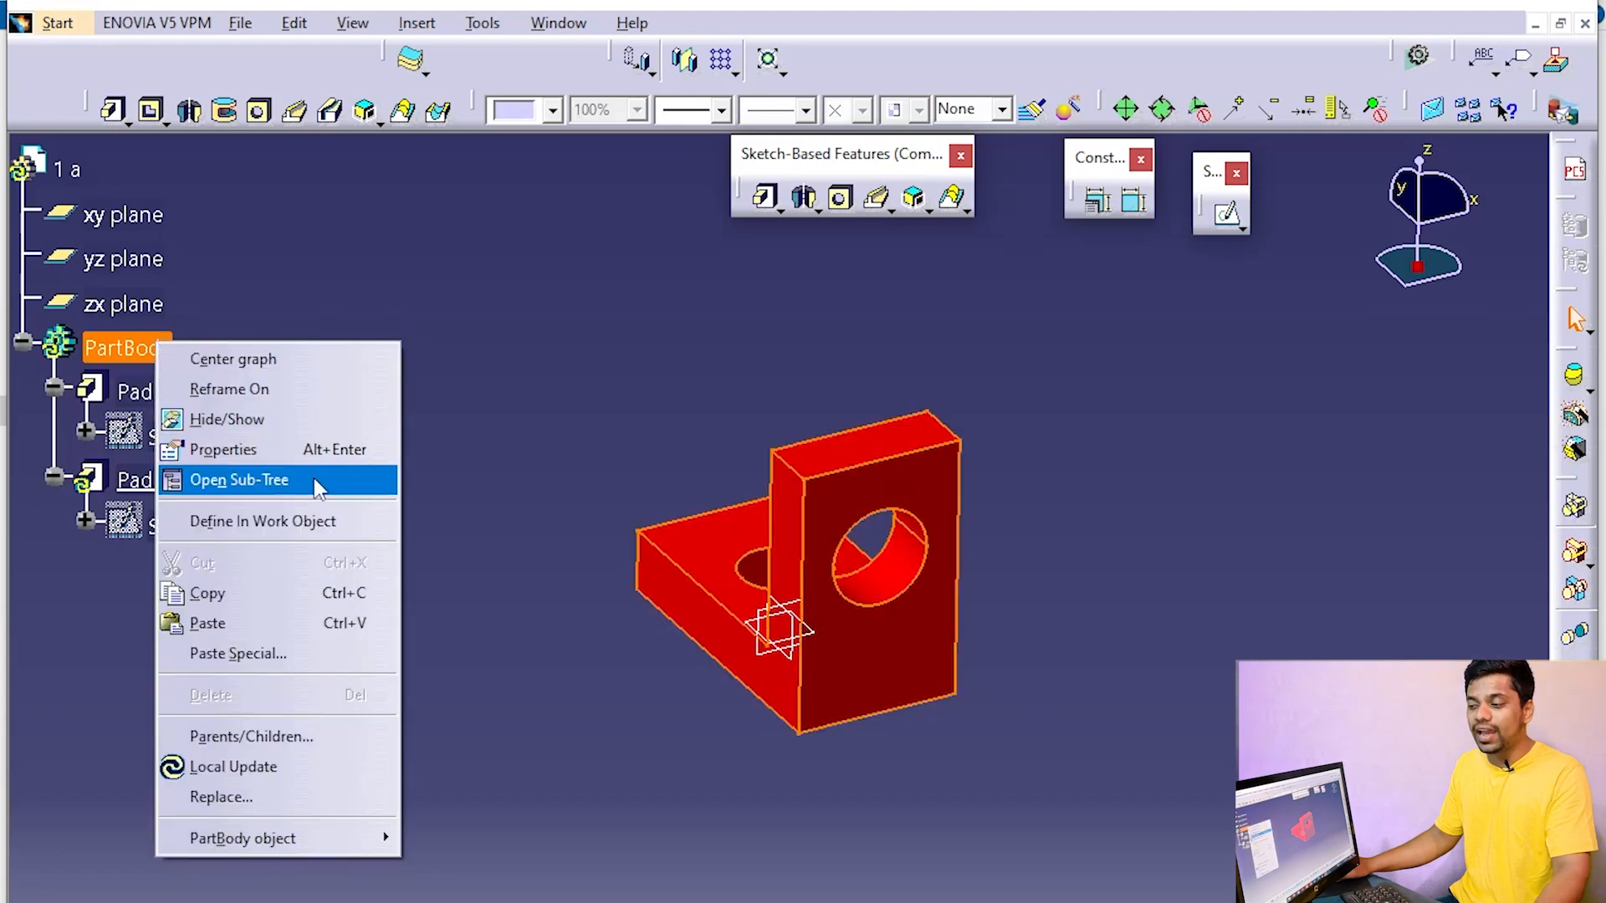
pyautogui.click(293, 767)
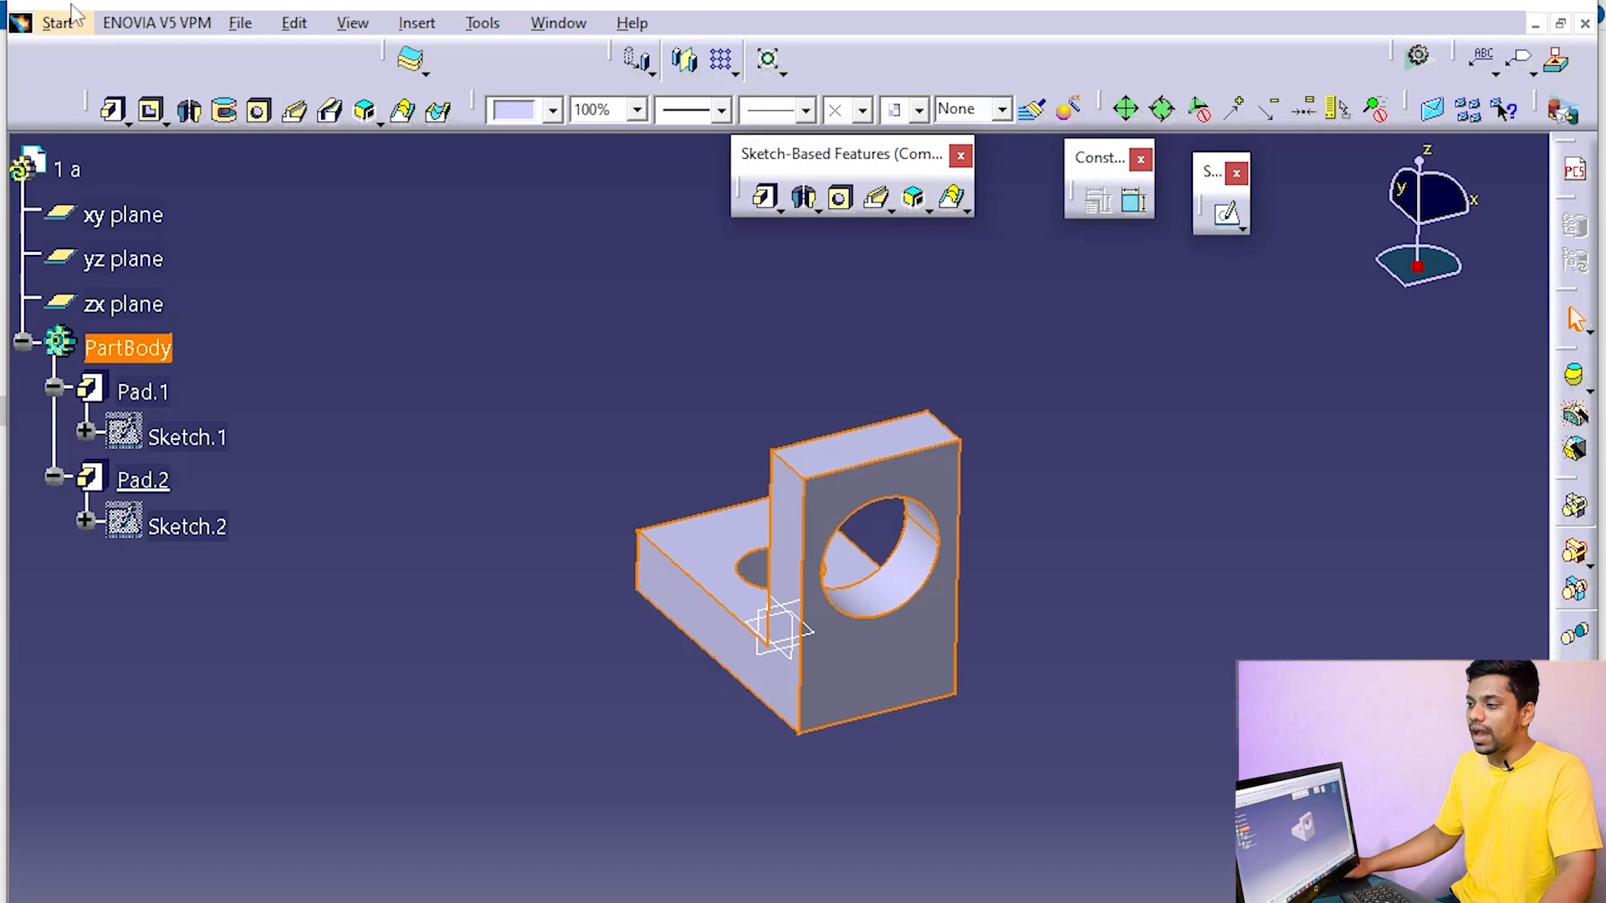
# Save a copy of the part as an stl file named "1 a" in the DESIGN PART1 folder
pyautogui.click(239, 23)
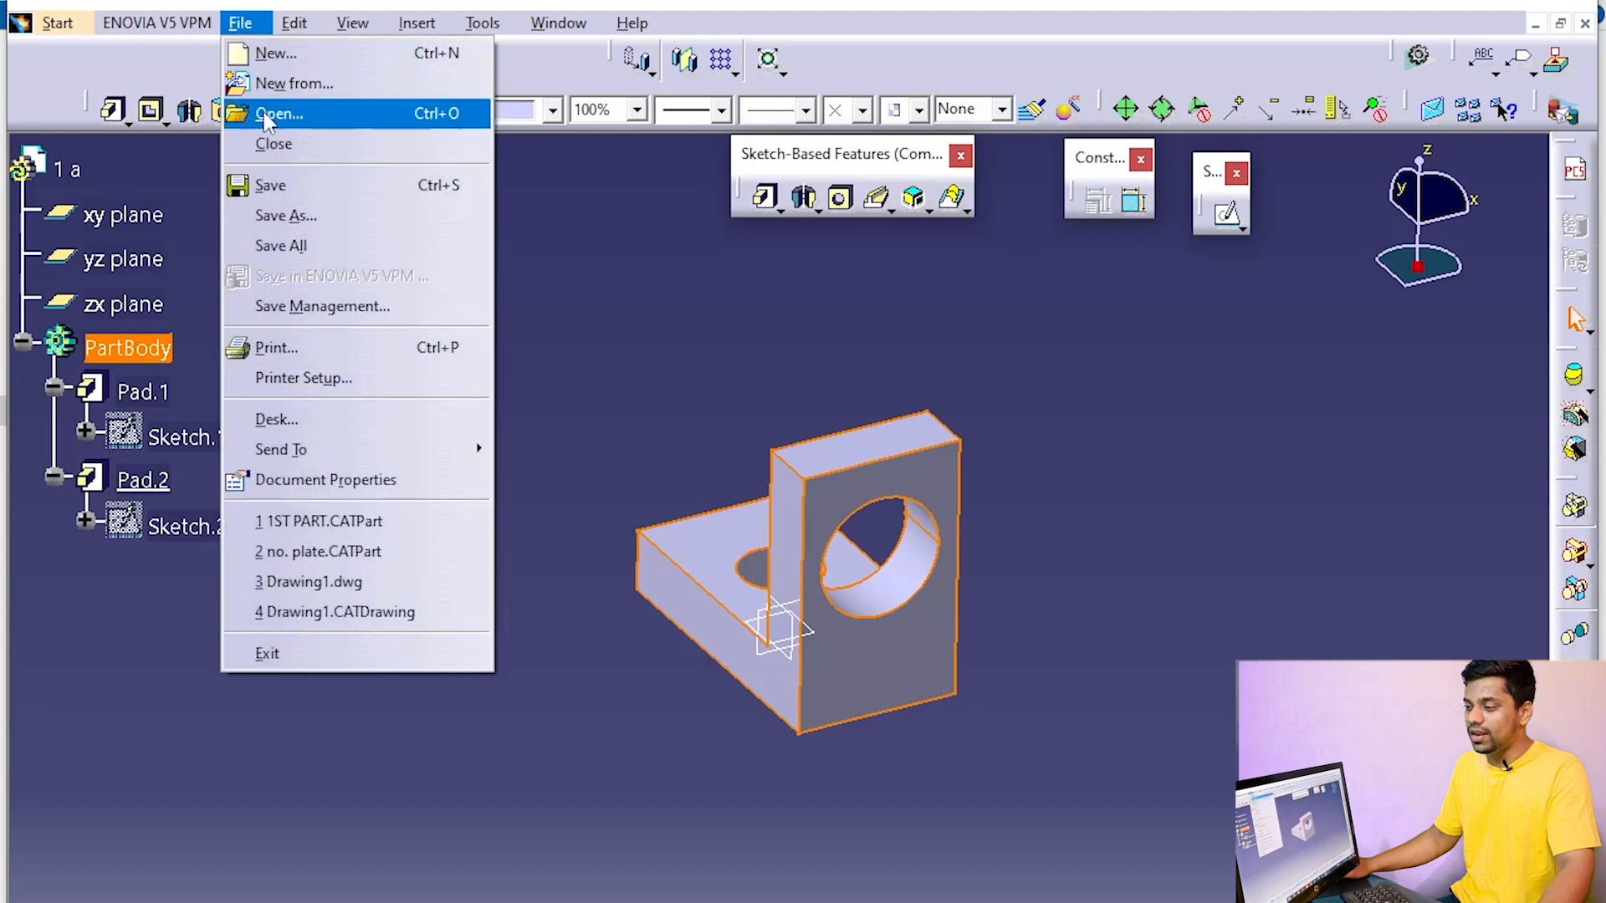
pyautogui.click(284, 217)
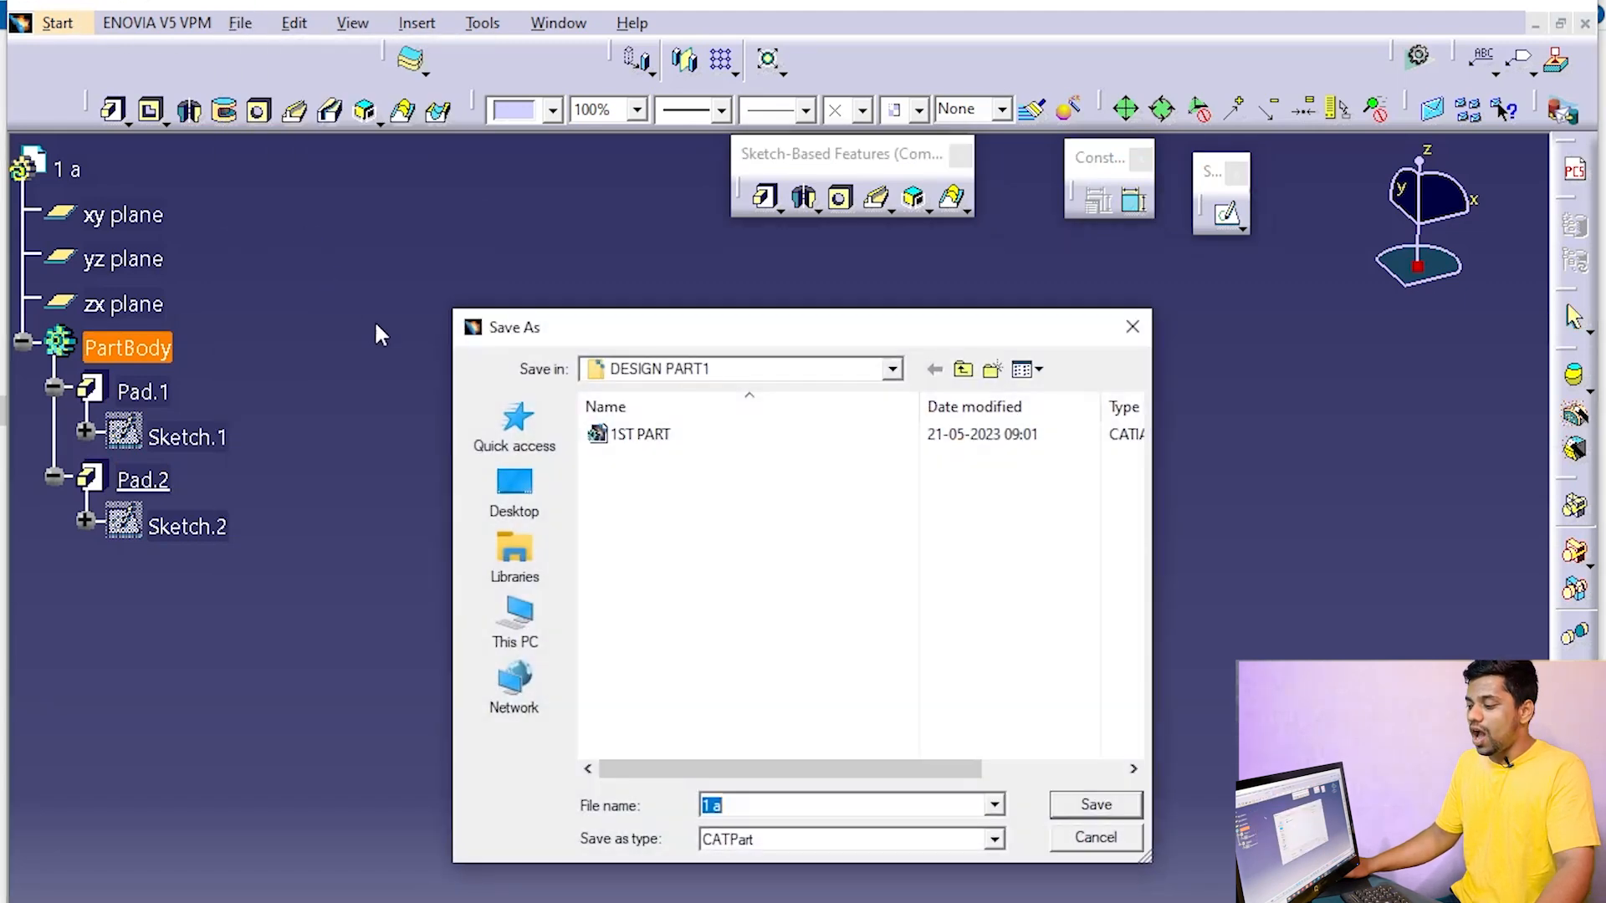
pyautogui.click(786, 841)
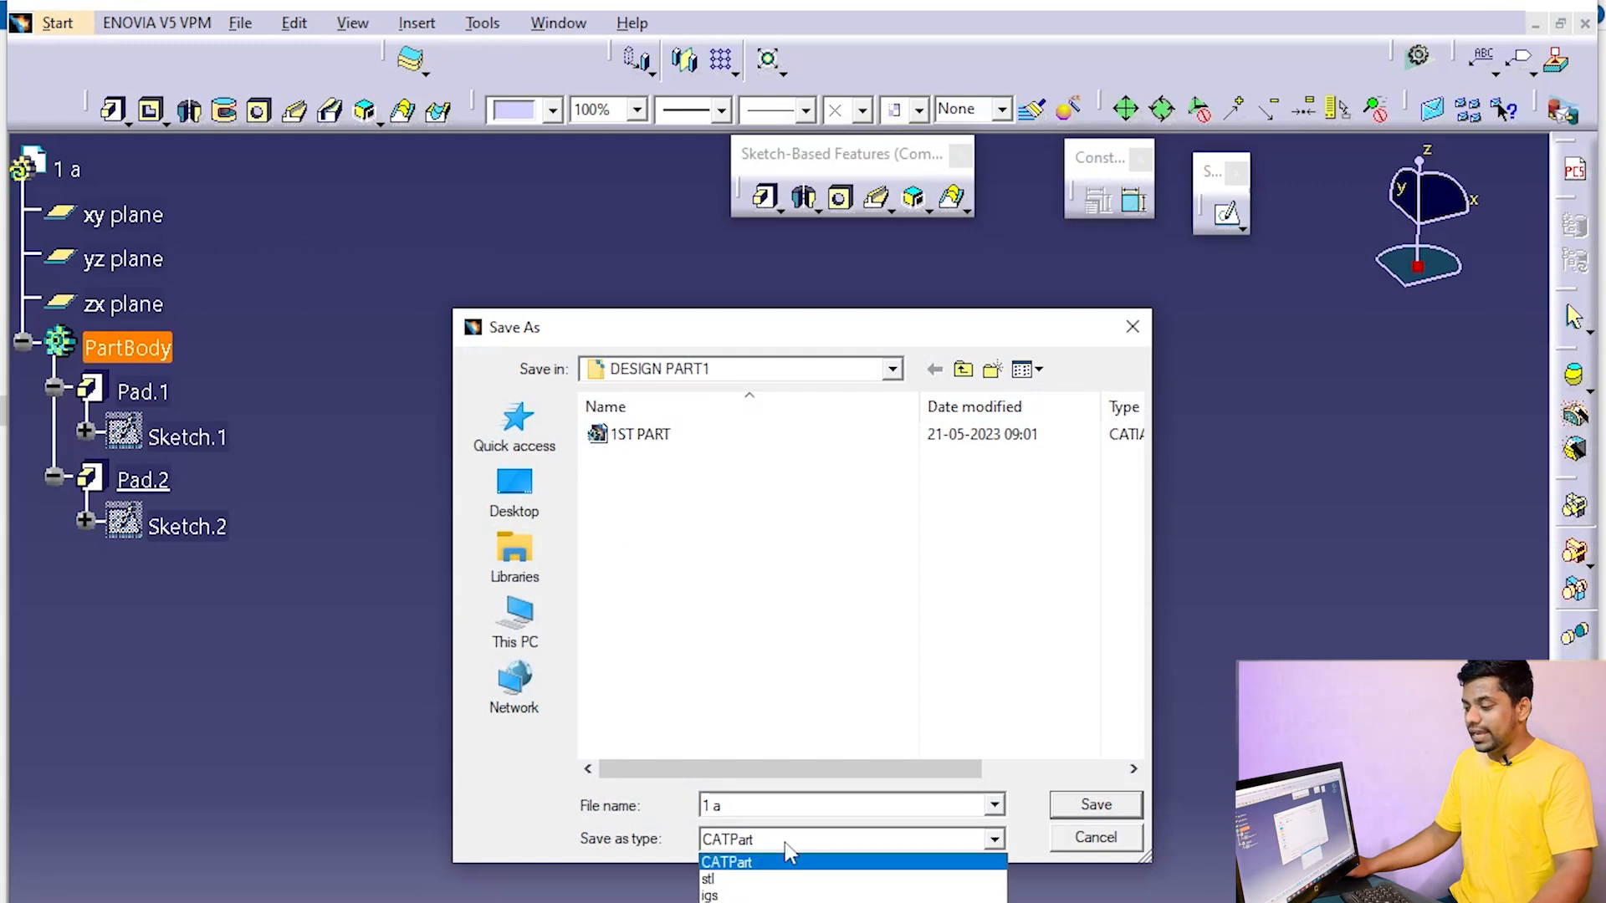
pyautogui.click(751, 879)
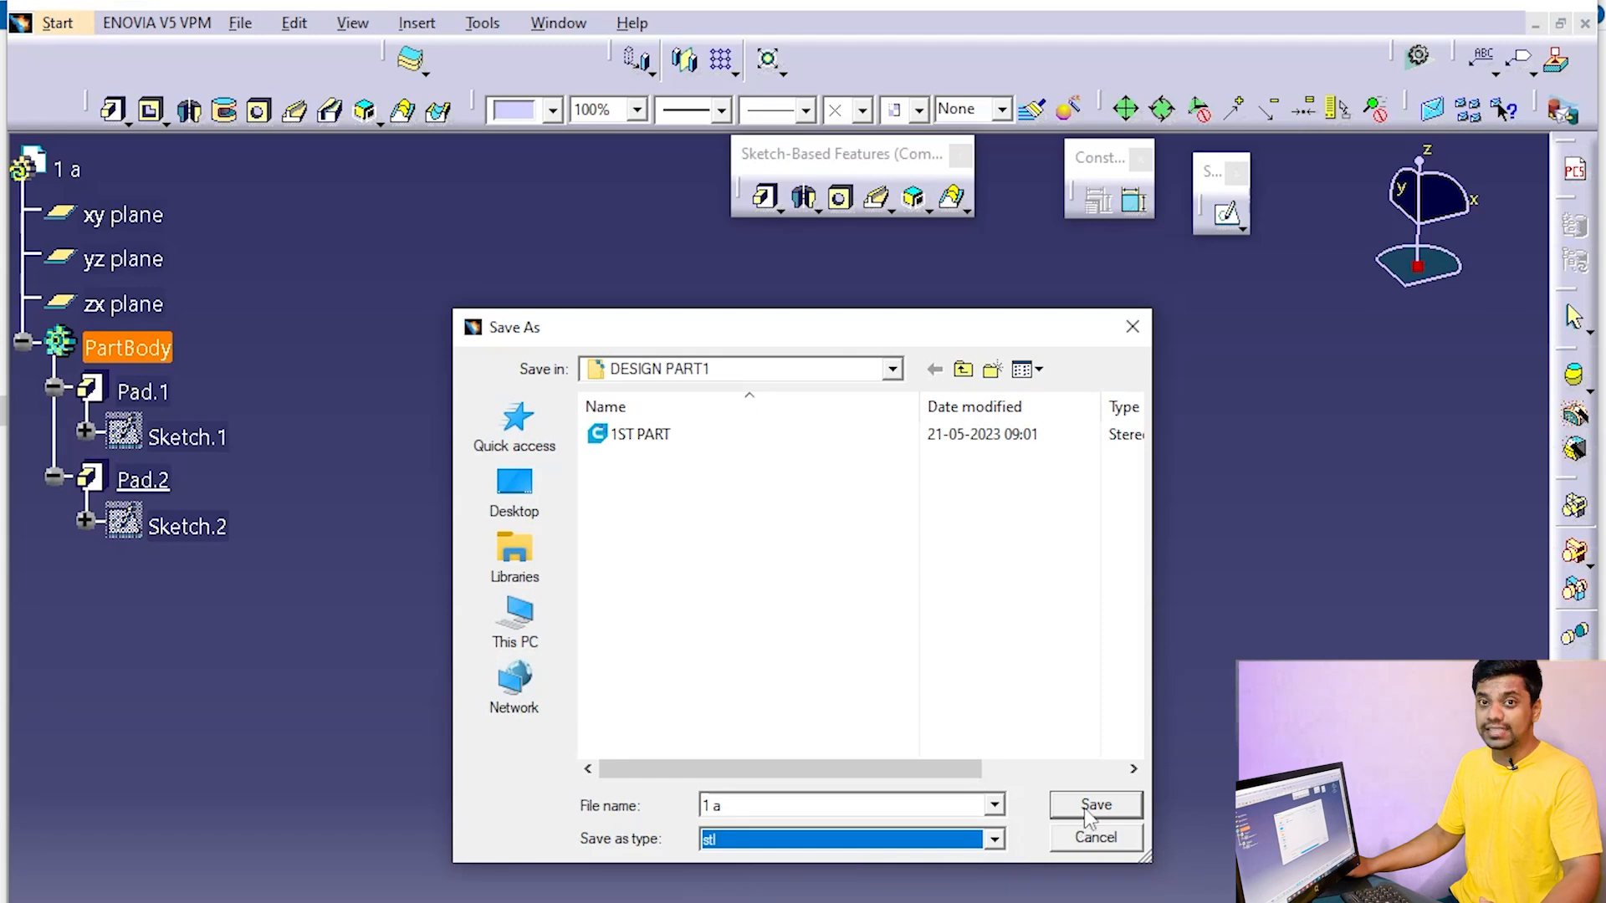
pyautogui.click(1087, 807)
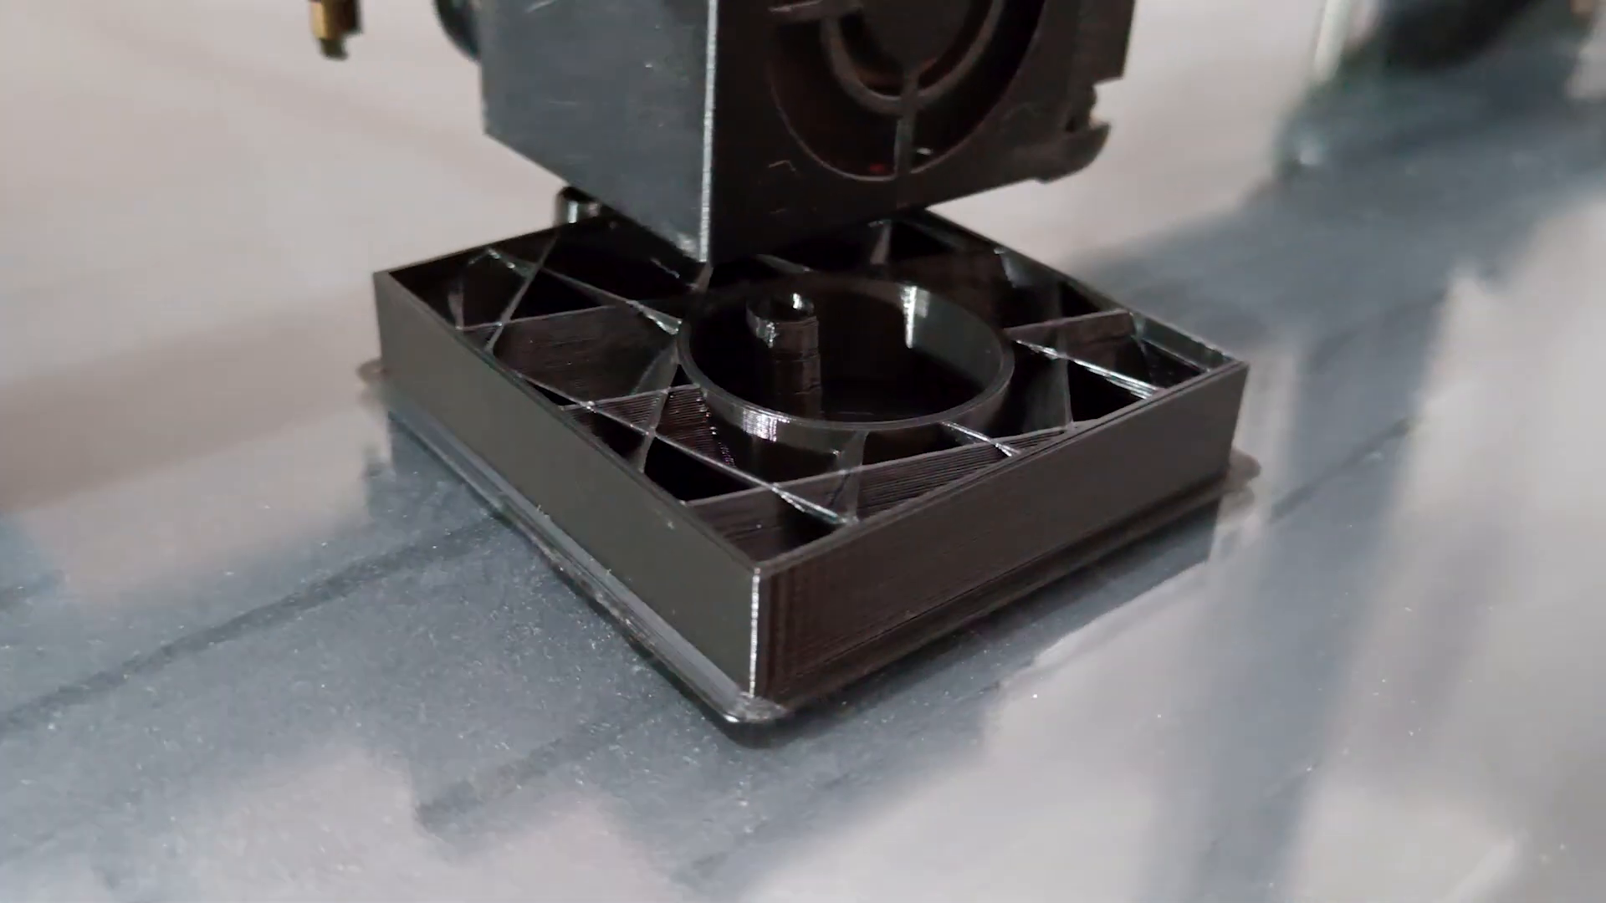